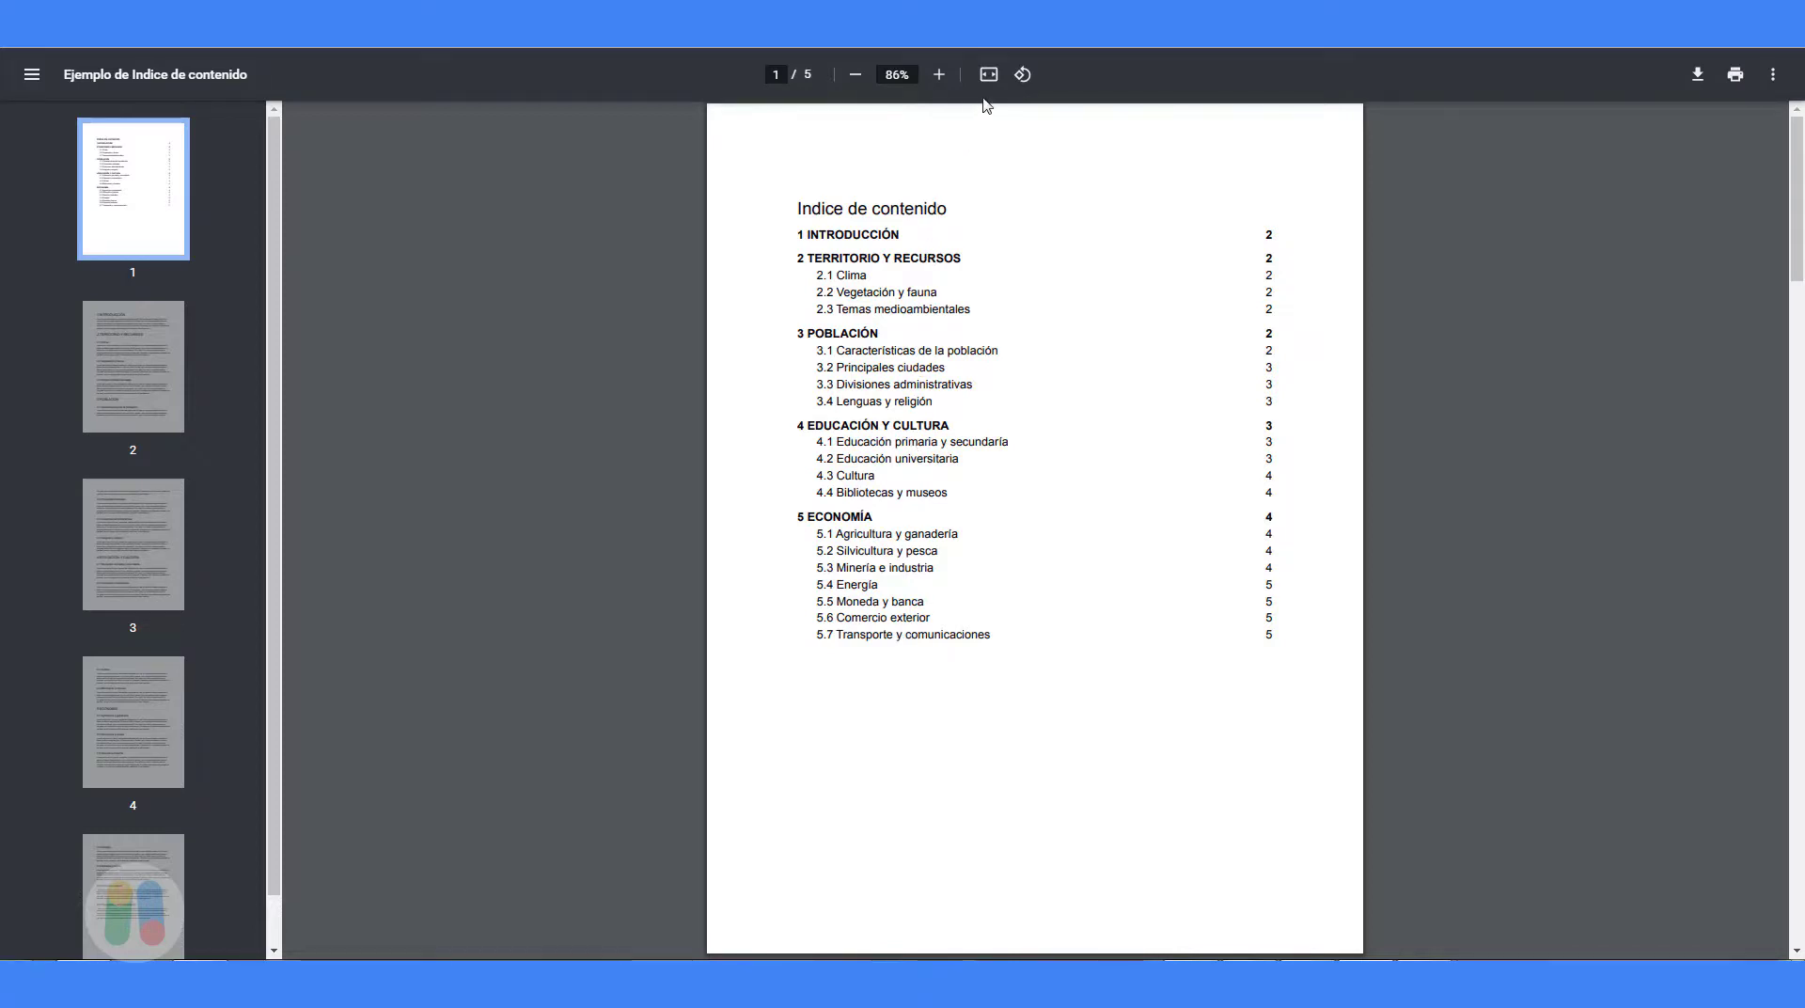
Step: Fit the sample PDF to the page width and try its index links for 2.1 Clima and 3.4 Lenguas y religión
click(988, 75)
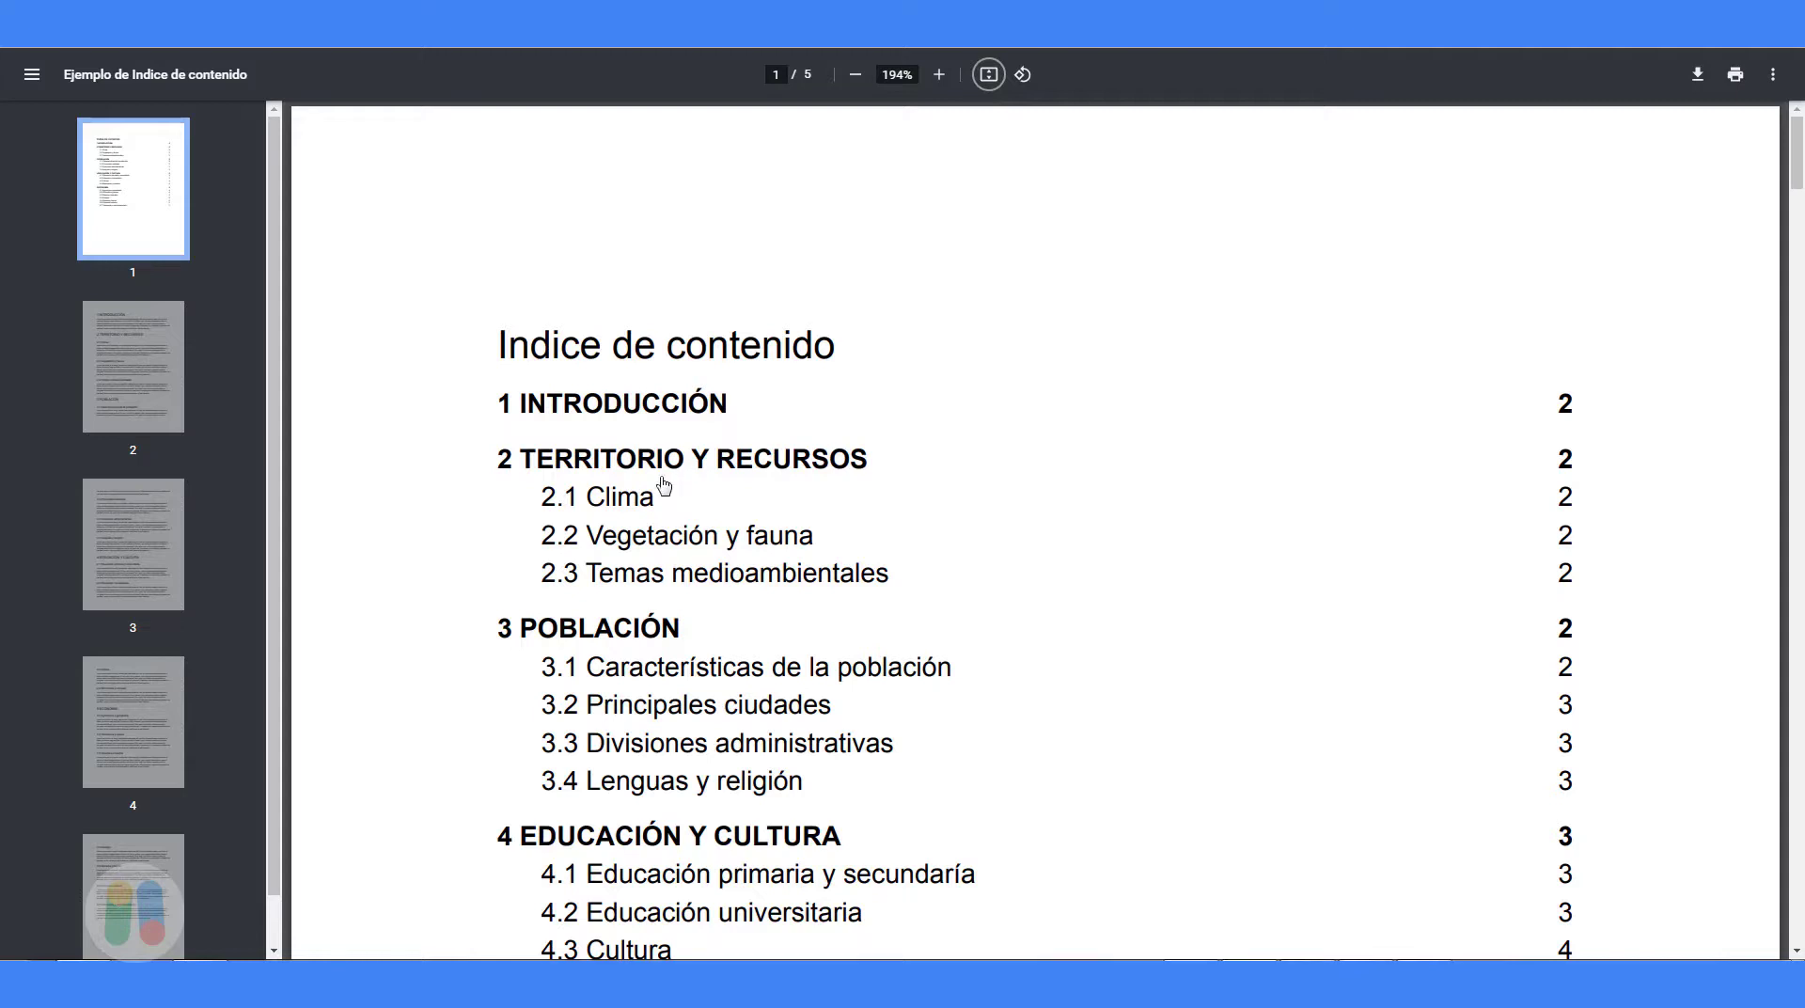
click(628, 503)
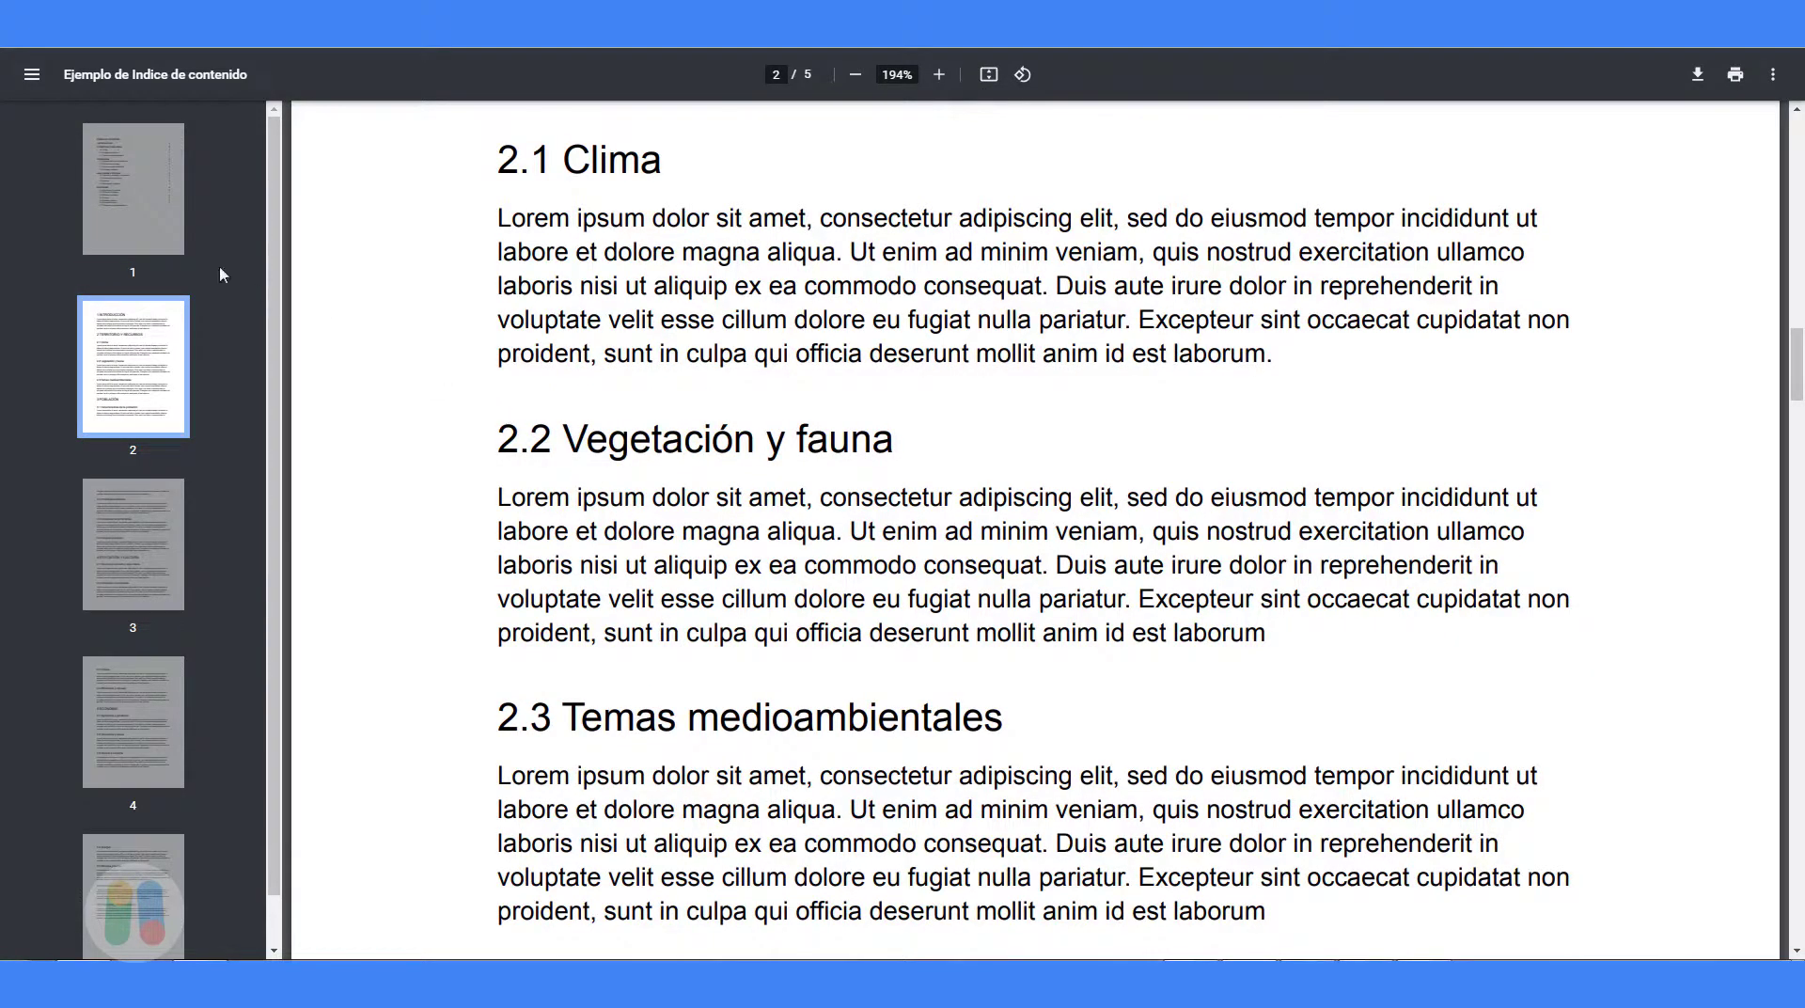
click(144, 228)
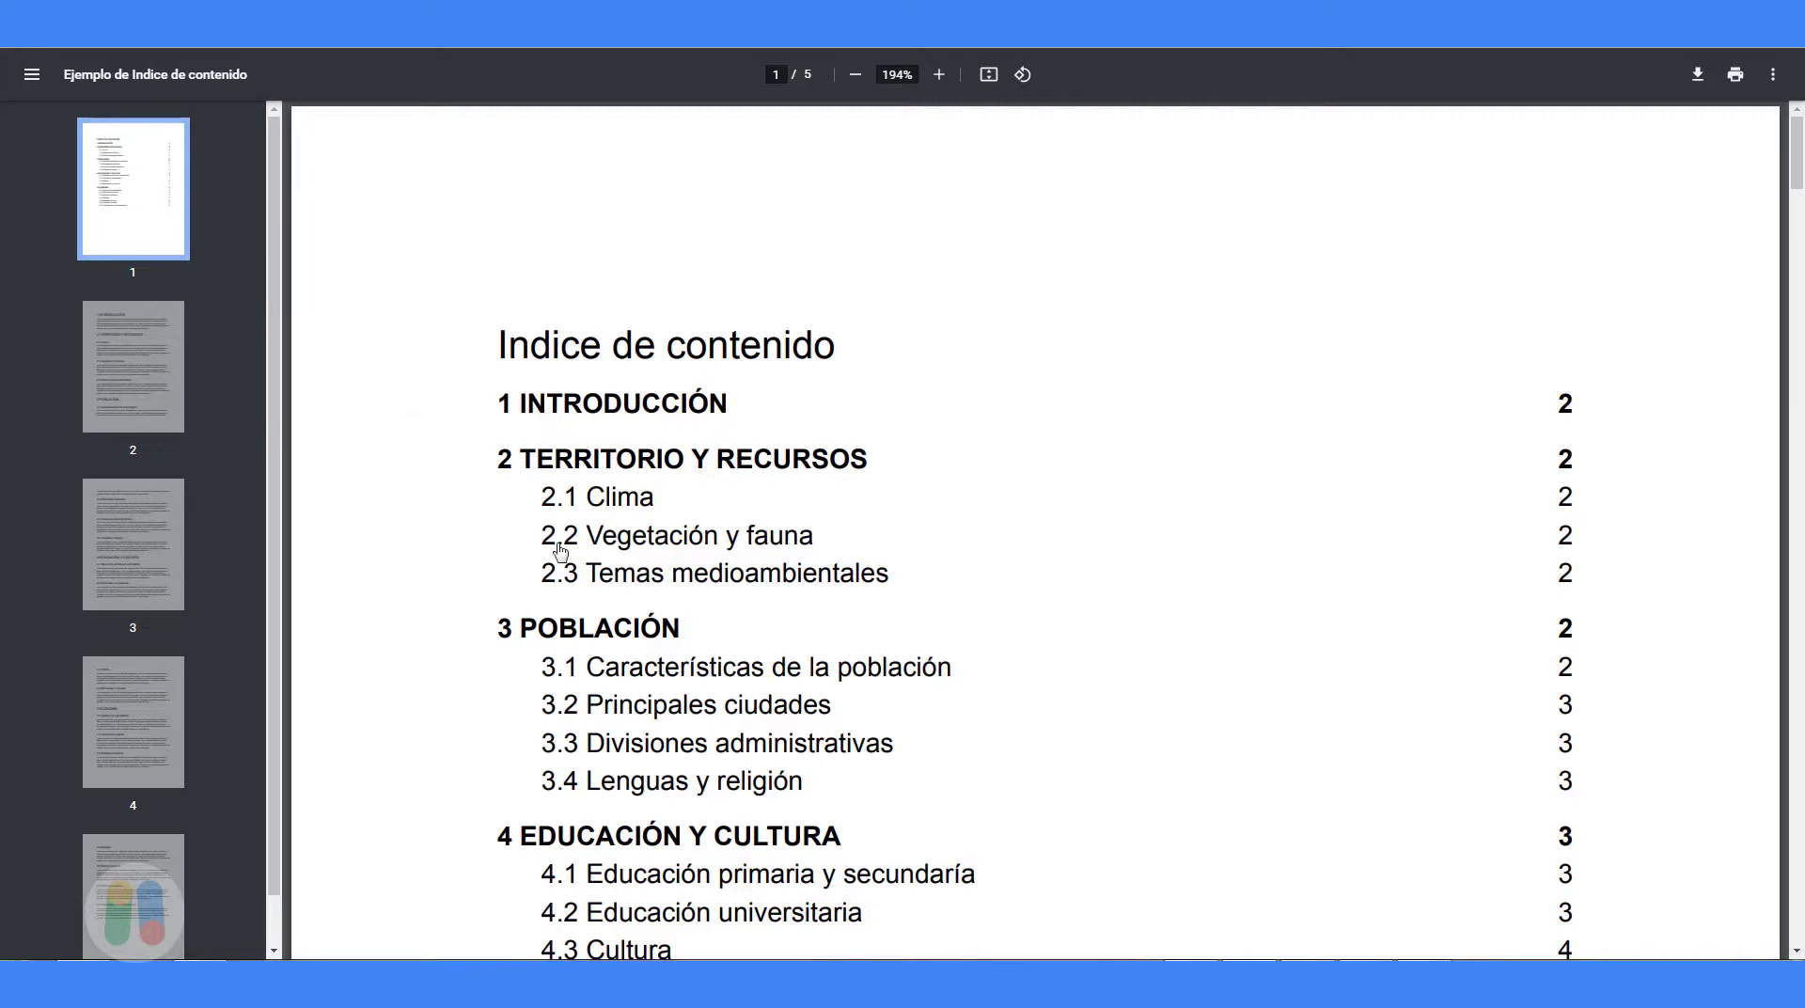
click(616, 778)
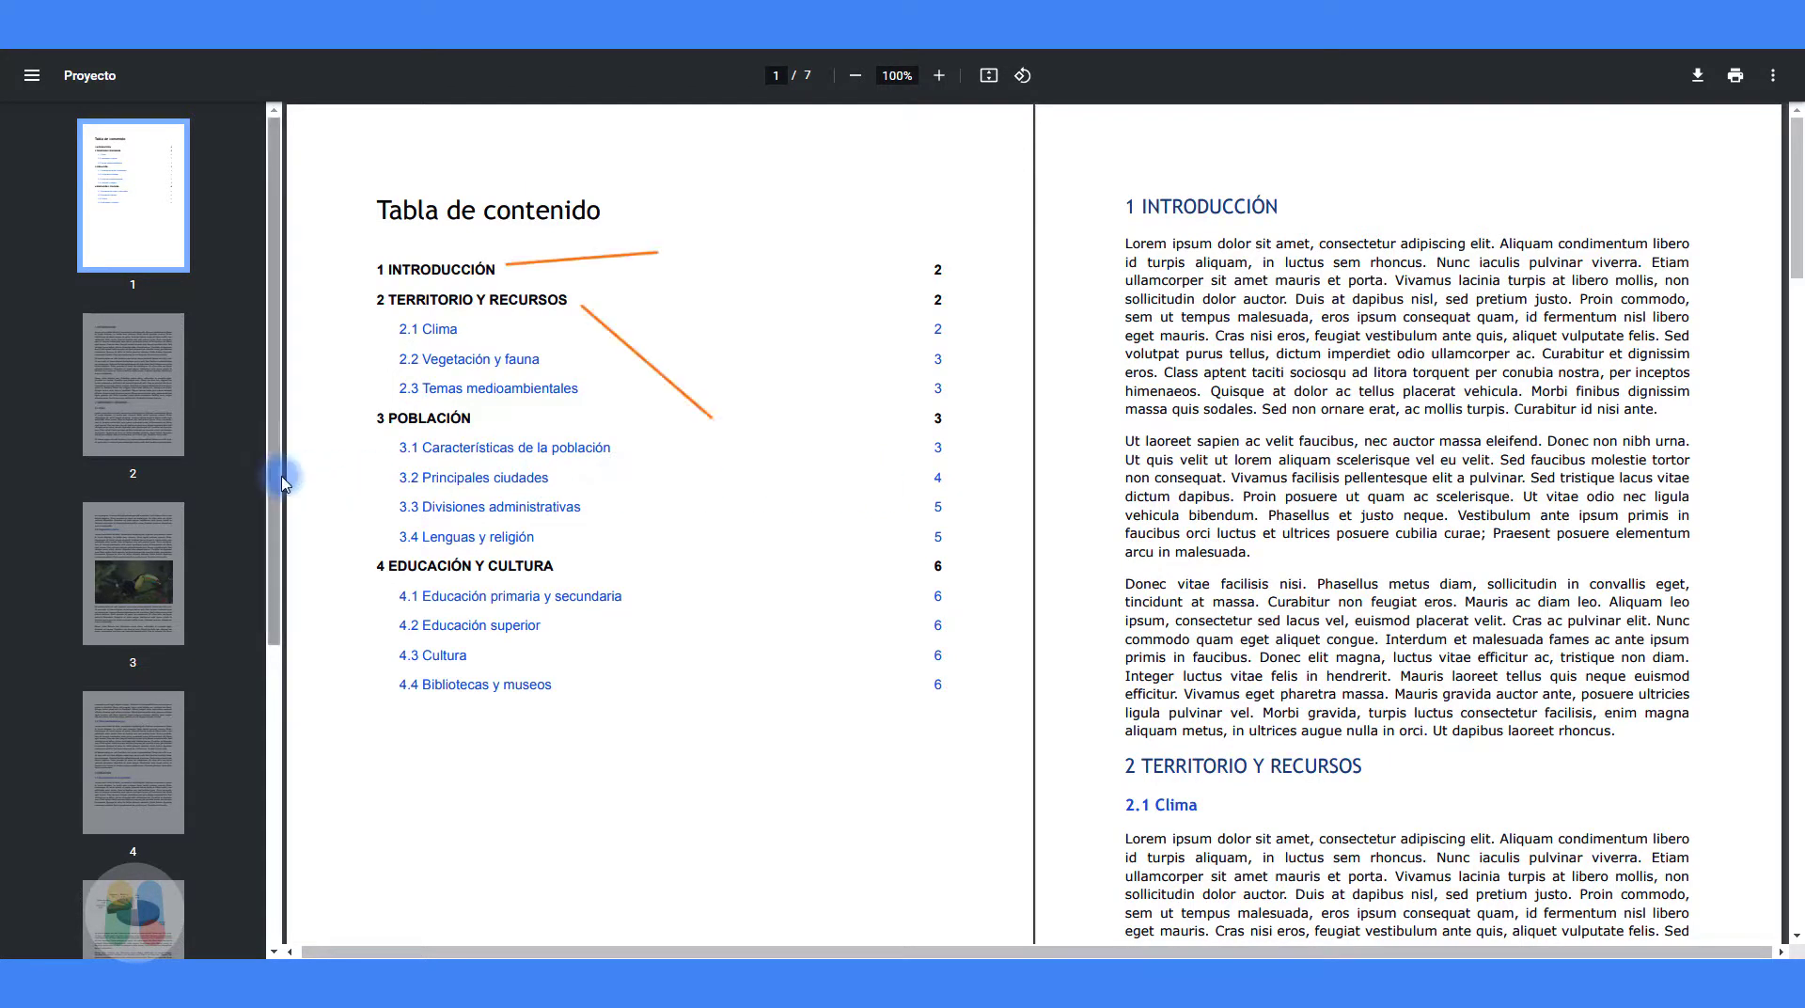
mouse_move(280, 477)
mouse_down()
mouse_move(248, 683)
mouse_move(259, 476)
mouse_up()
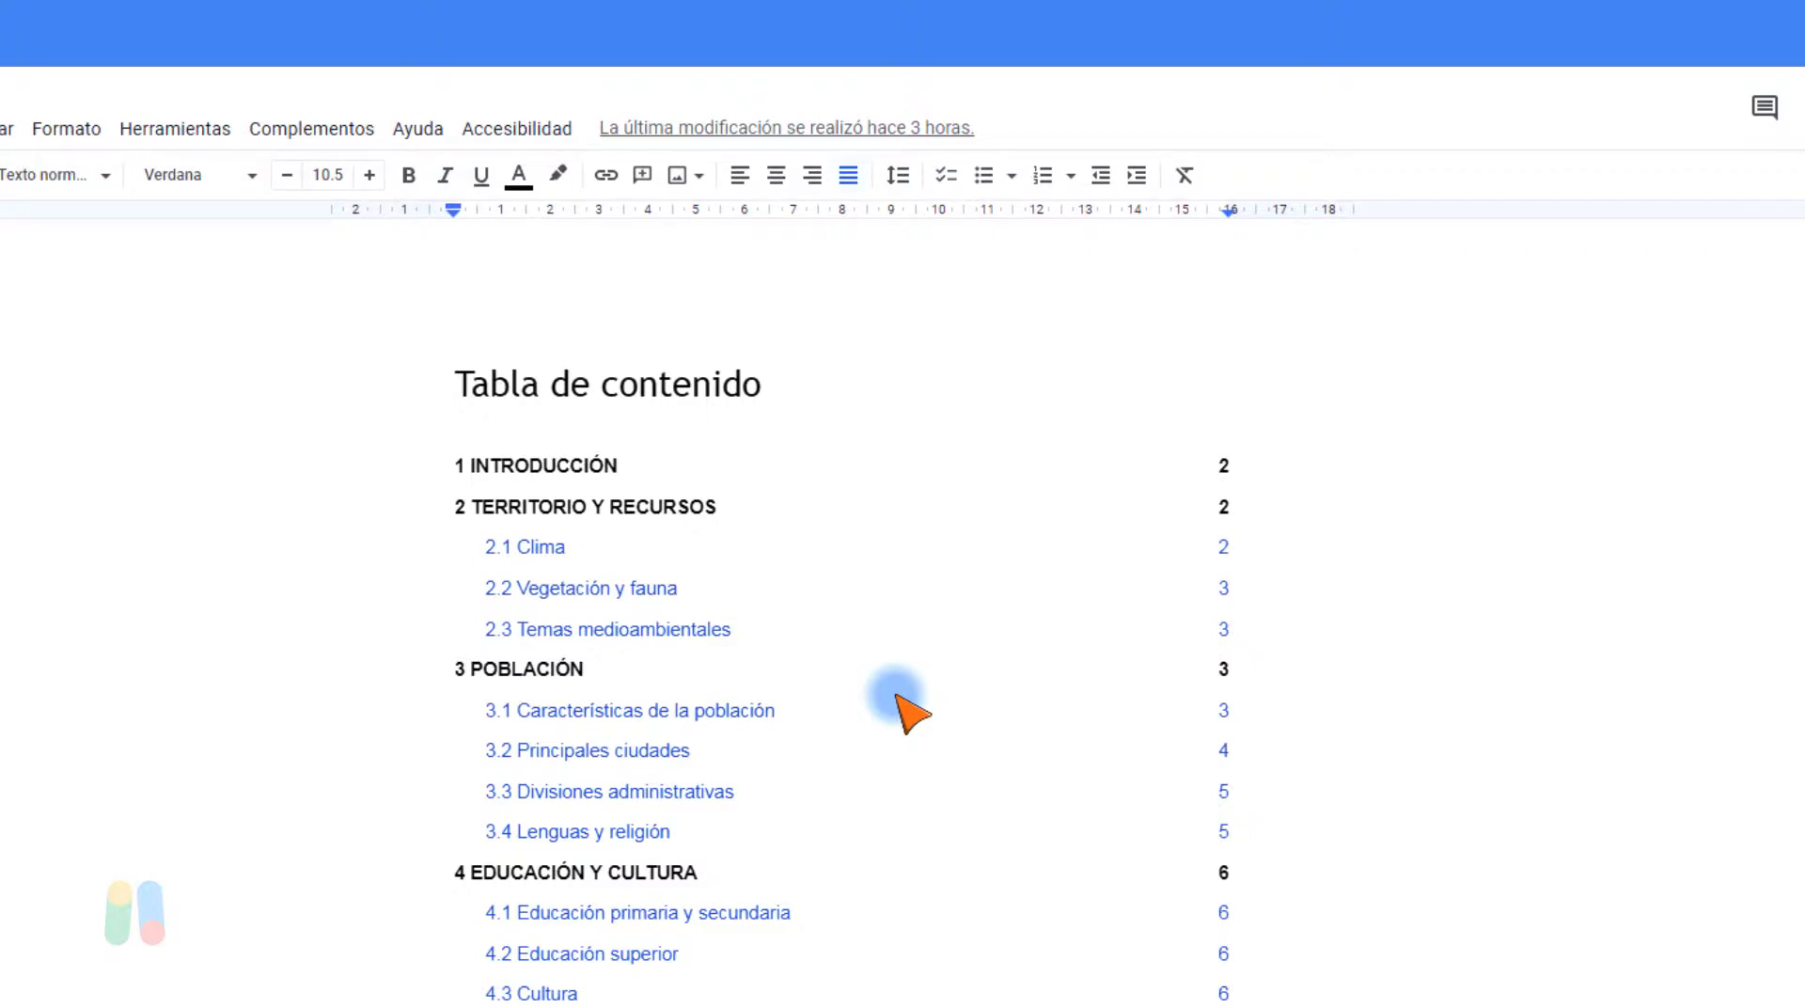
Step: Follow the table of contents link to the section 3.1 Características de la población
click(661, 712)
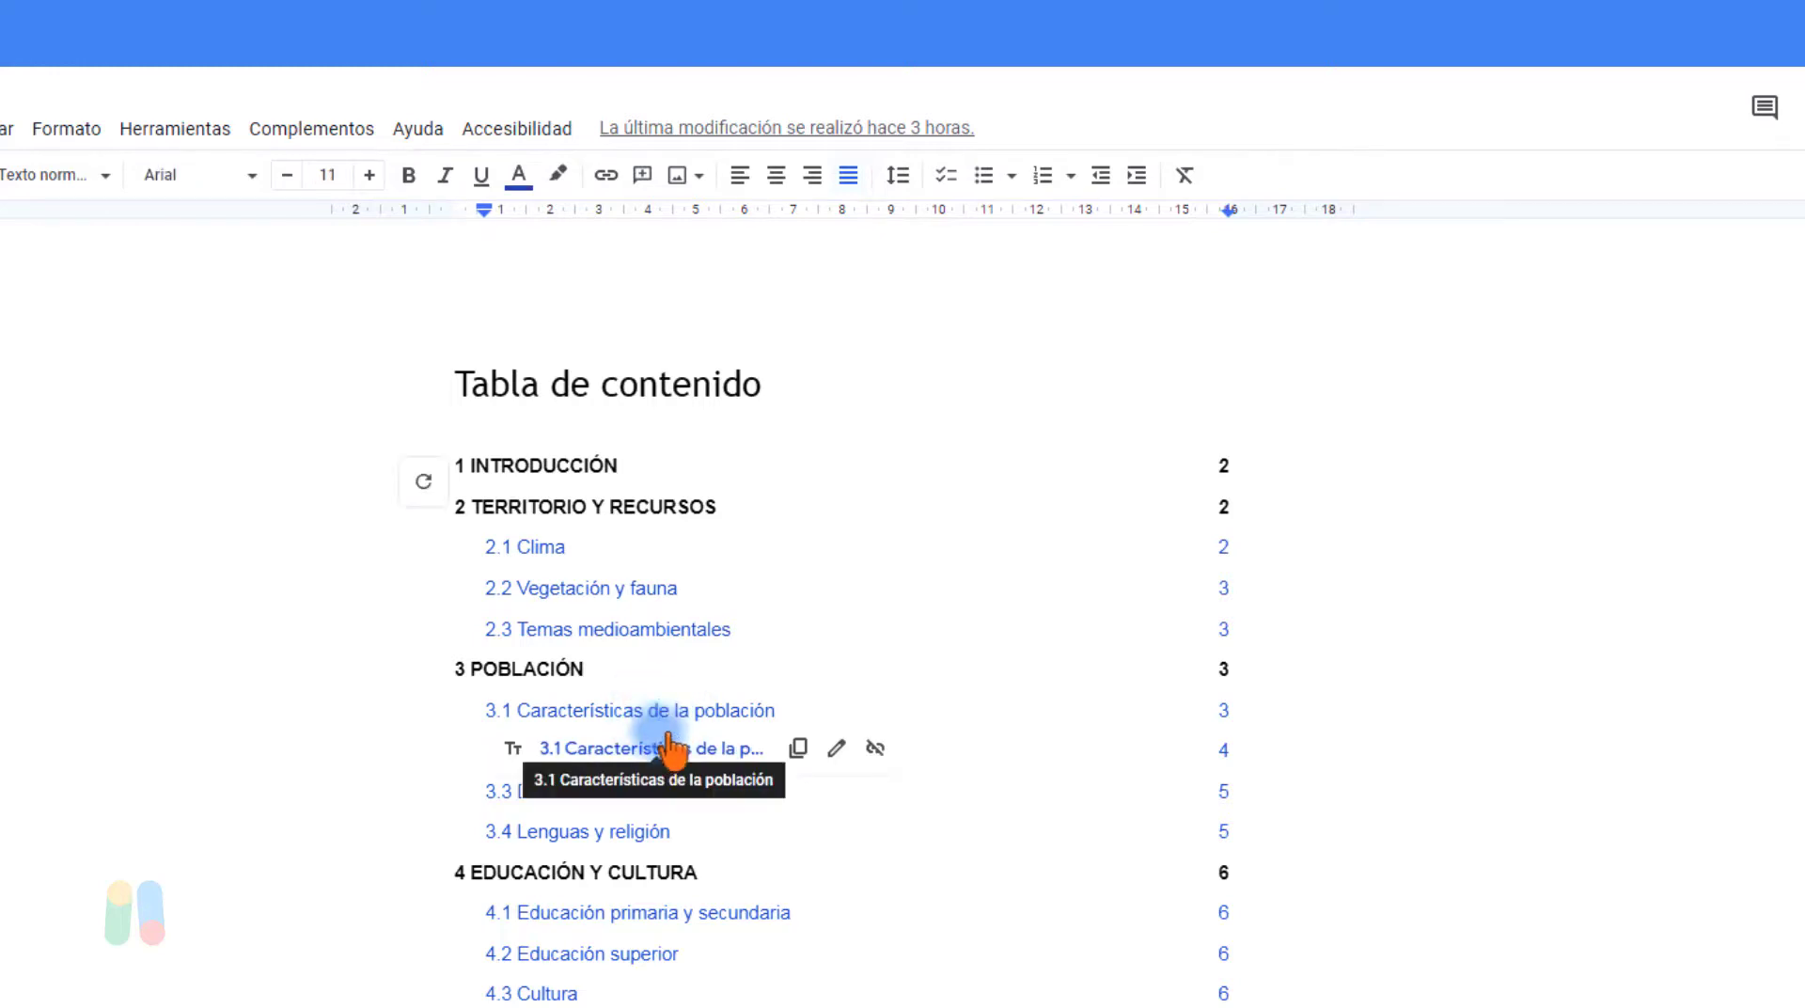
click(673, 749)
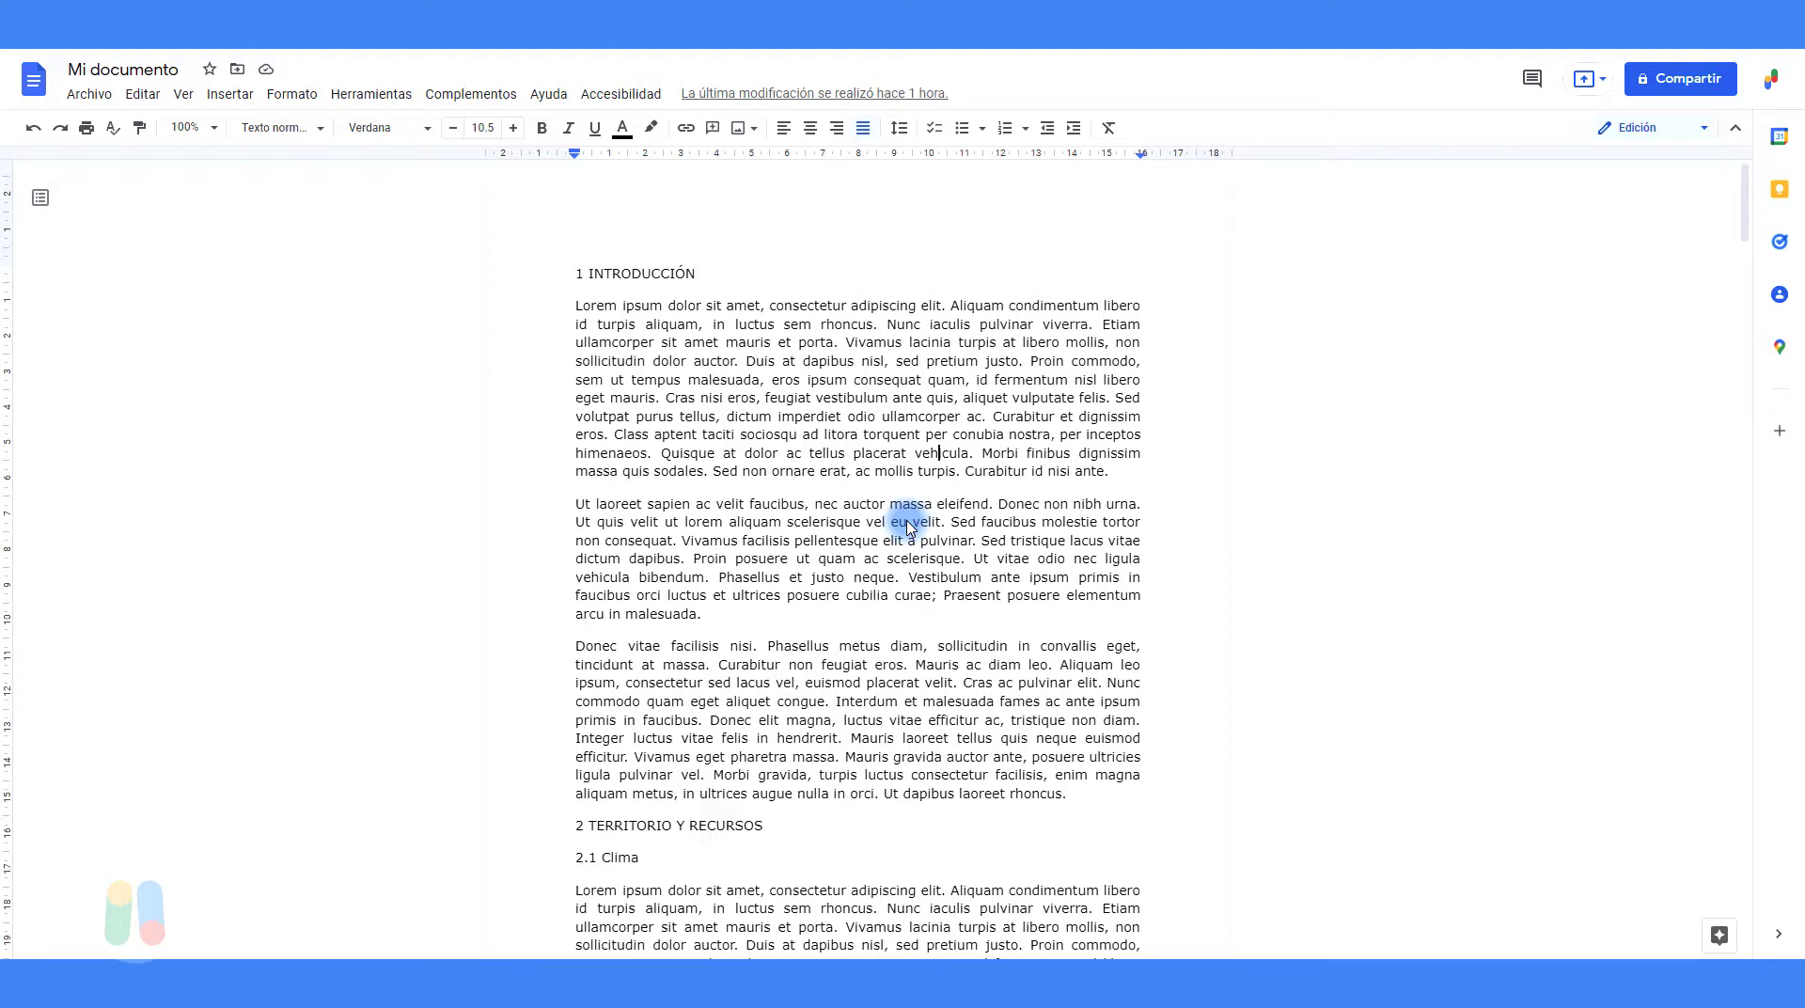
Step: Add the line "Tabla de contenido" and an empty paragraph above the heading 1 INTRODUCCIÓN
click(575, 260)
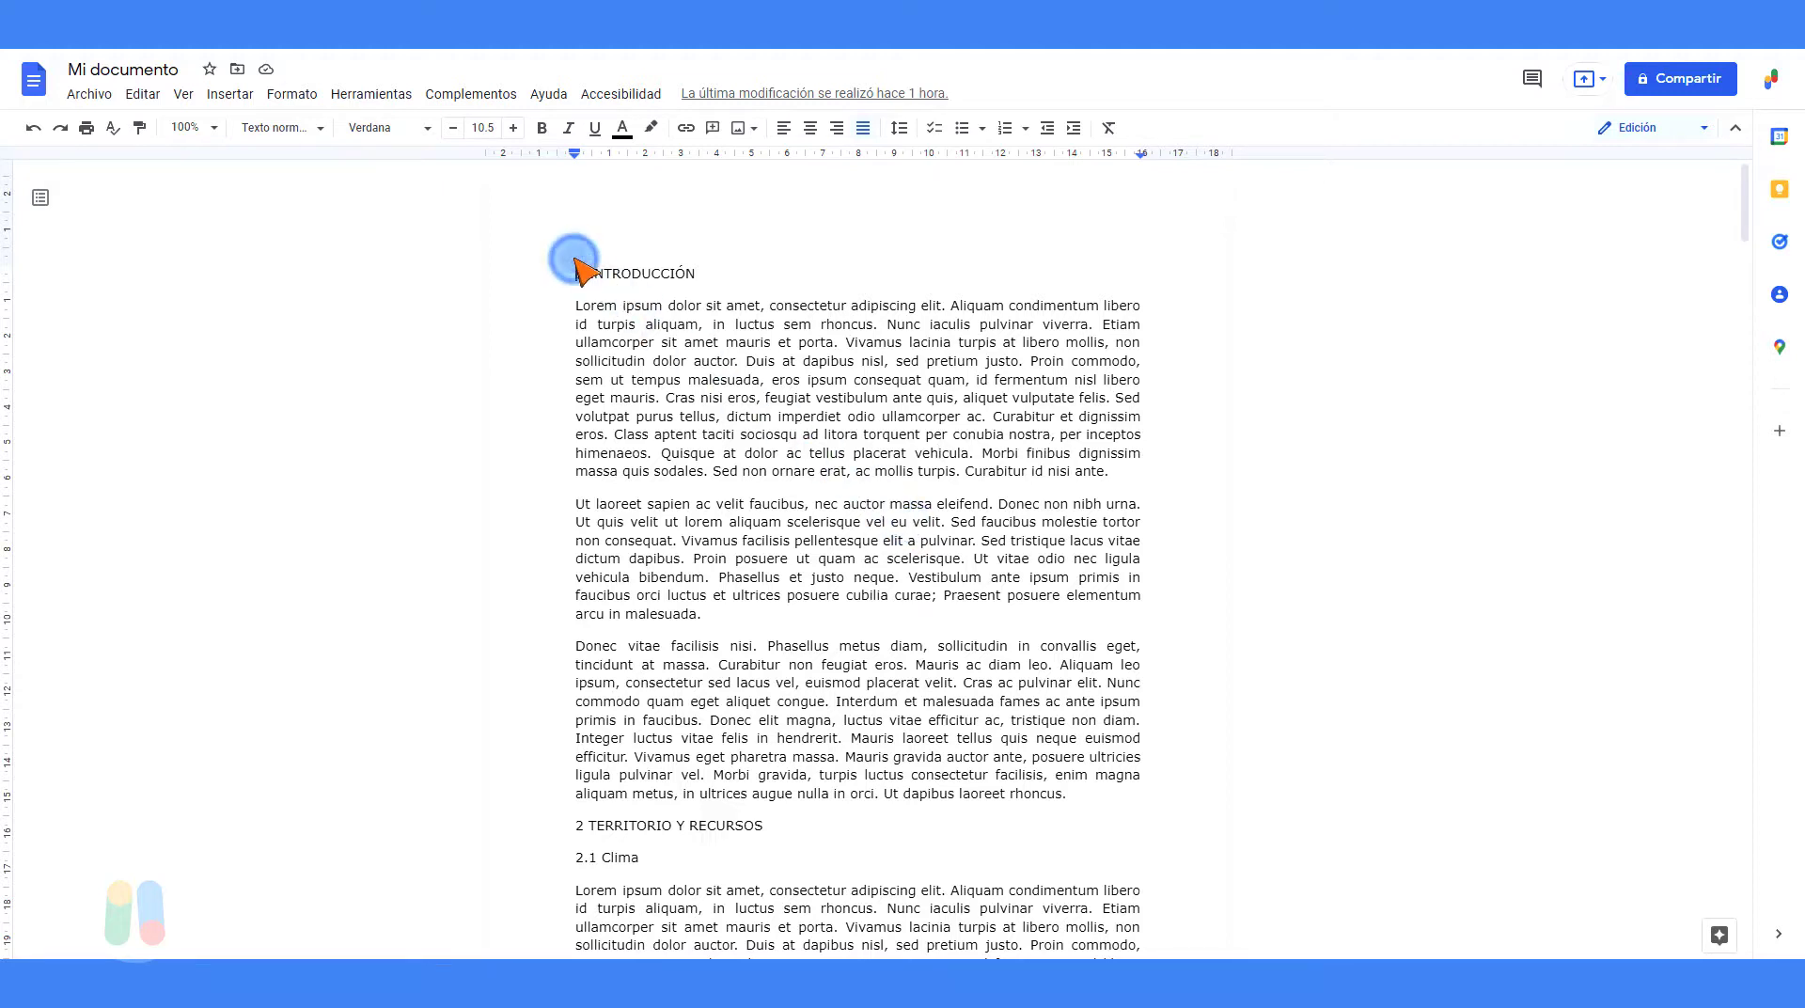
key(Return)
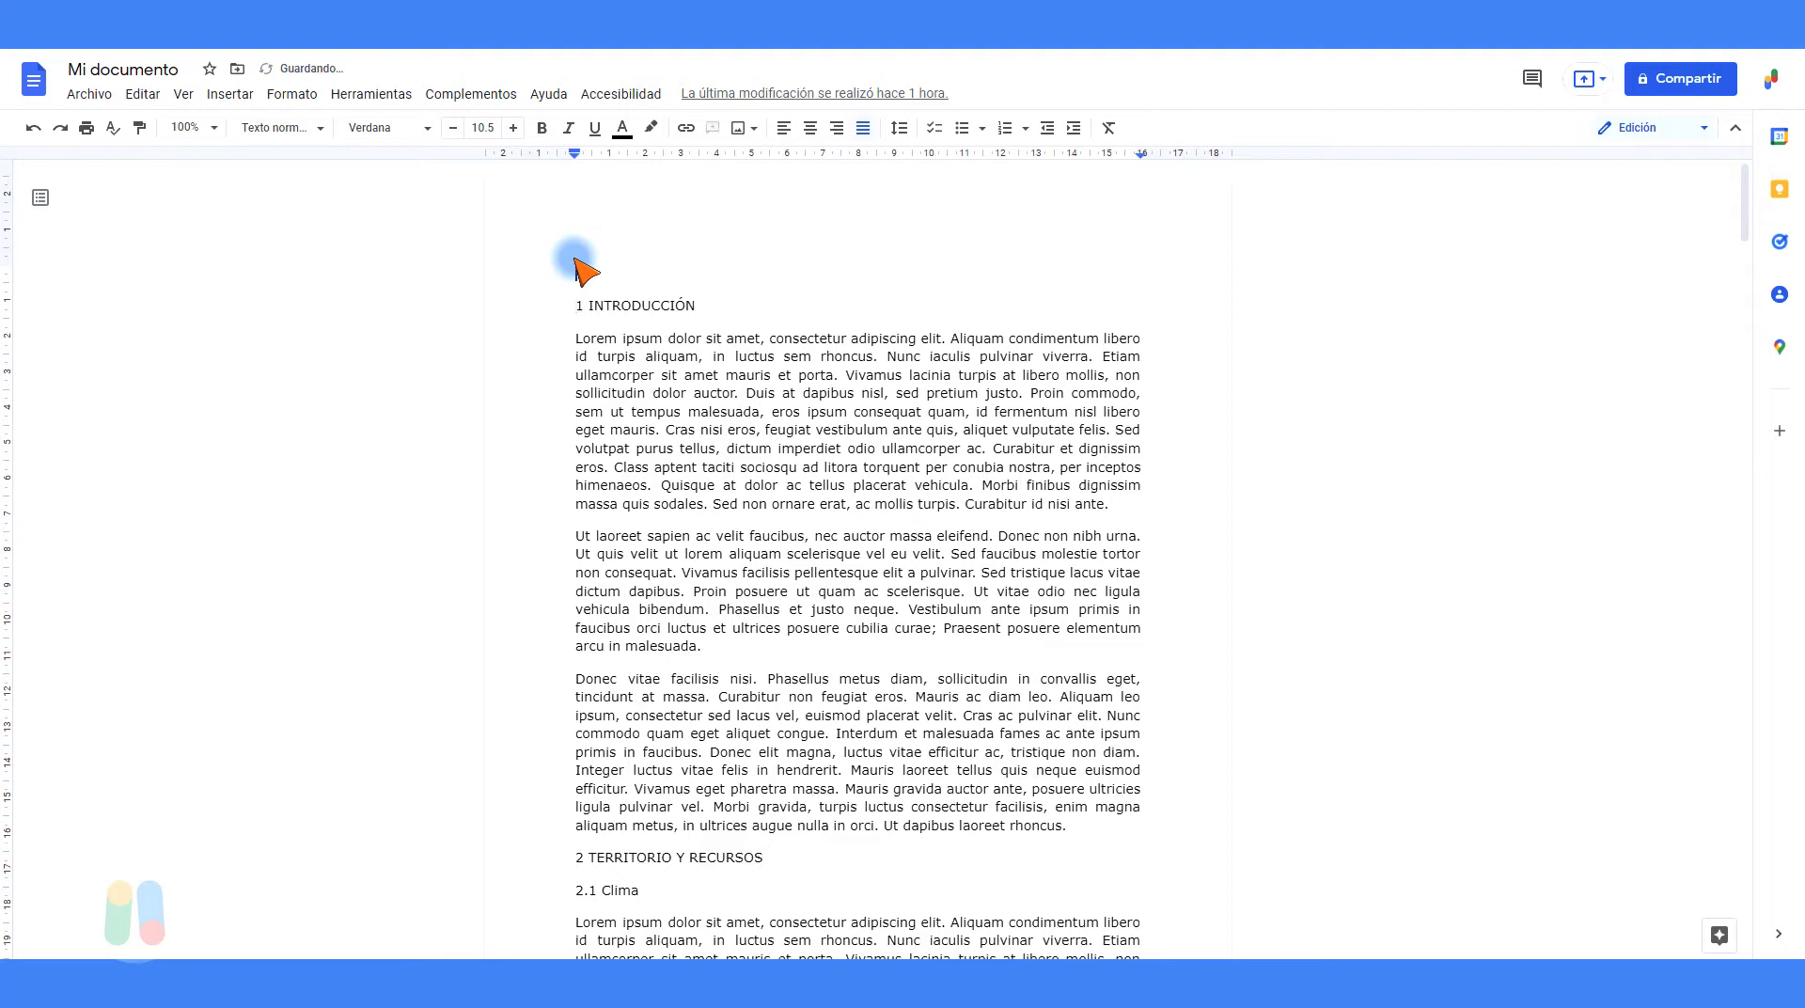
text(Tabla de contenido)
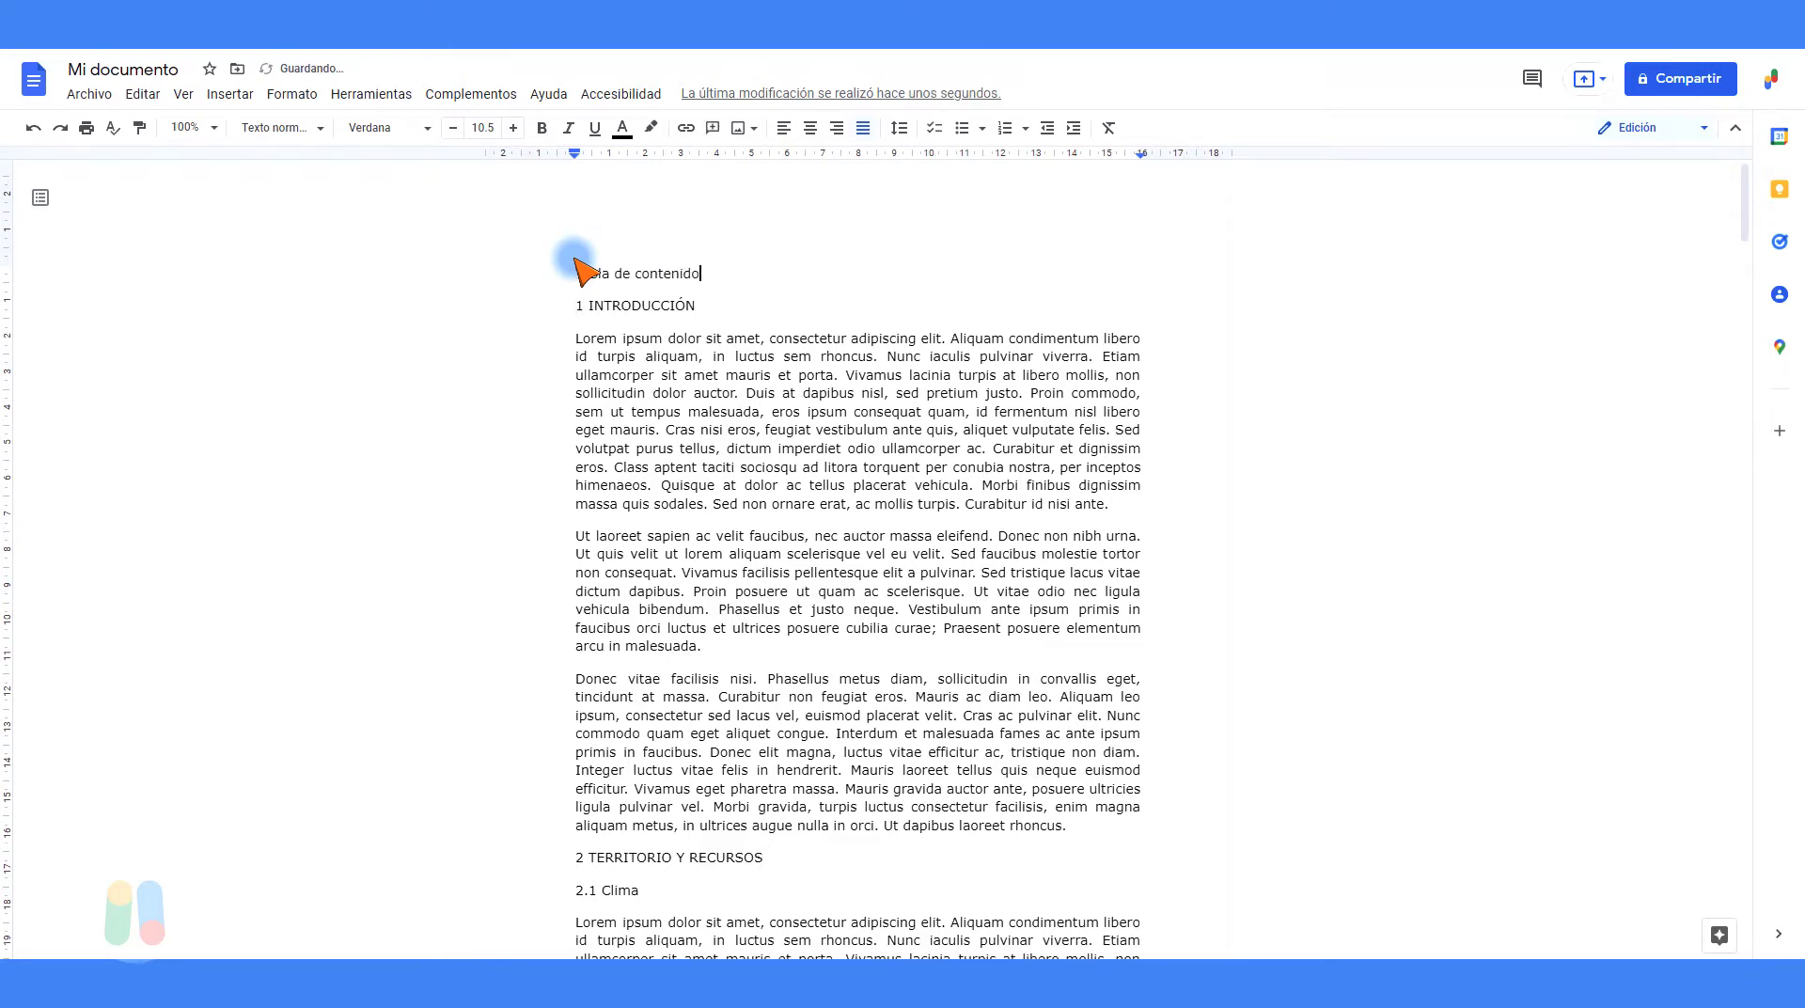
key(Return)
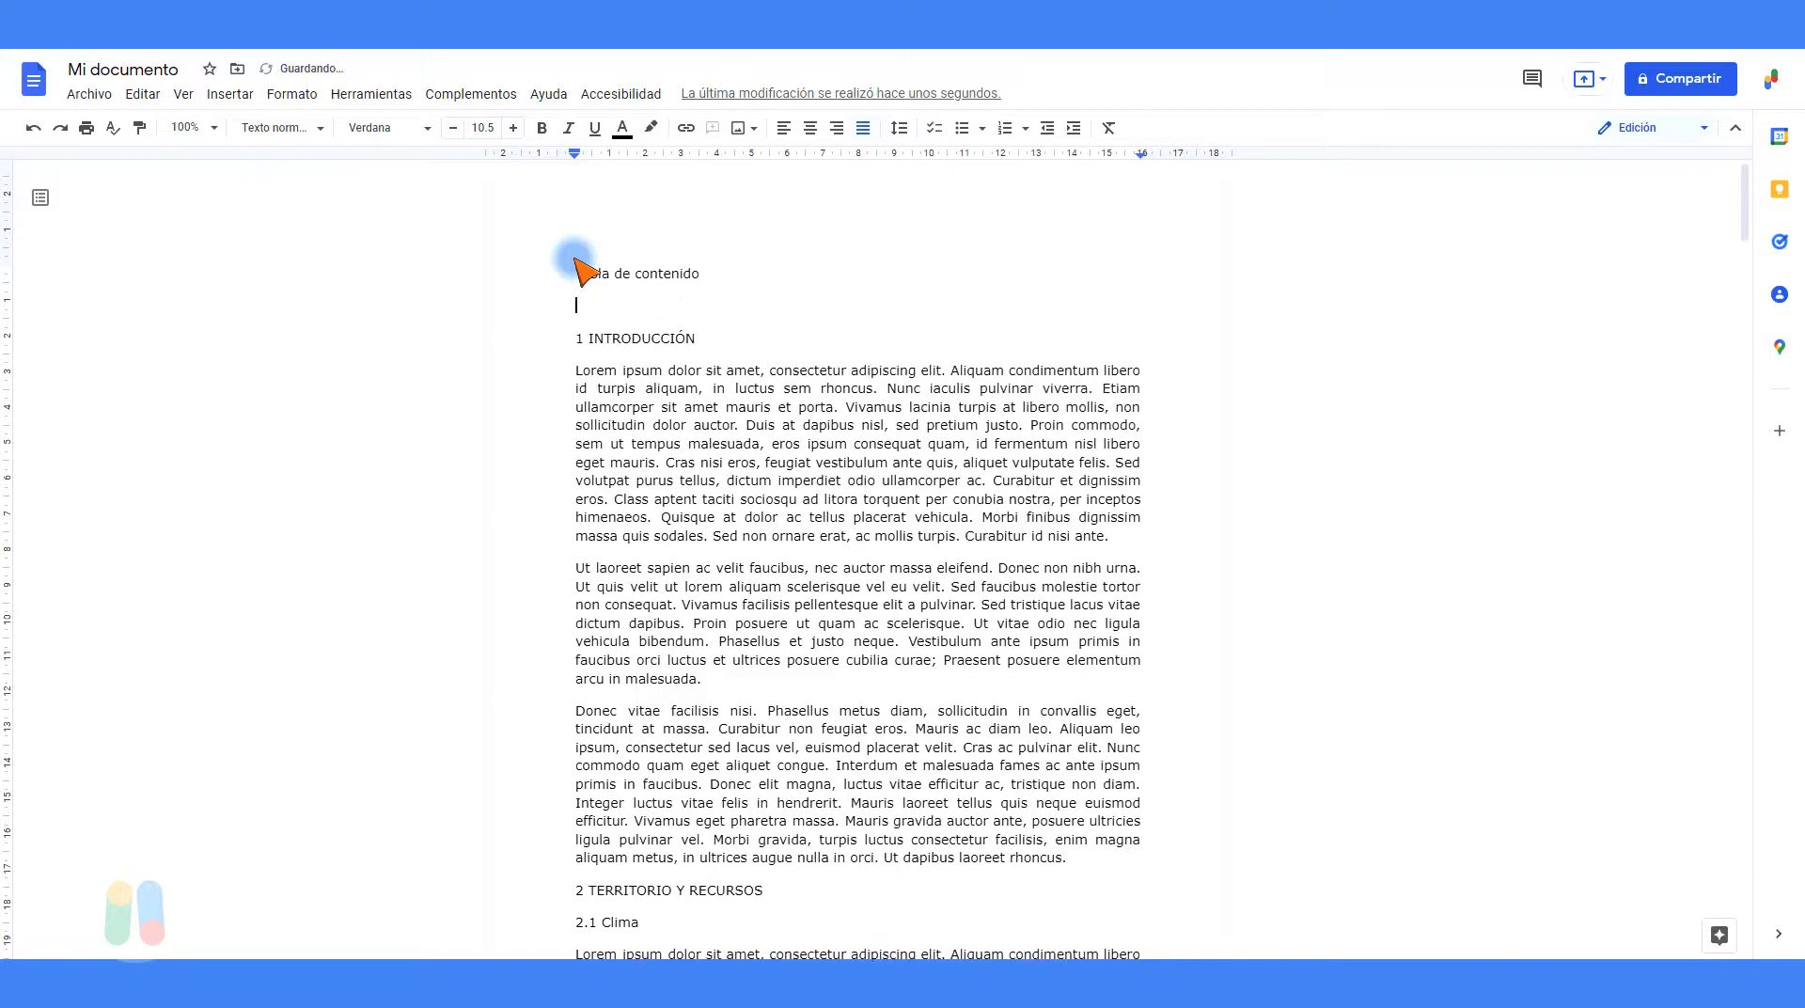
Step: Insert an automatic index in the empty paragraph below "Tabla de contenido"
click(243, 94)
mouse_move(241, 723)
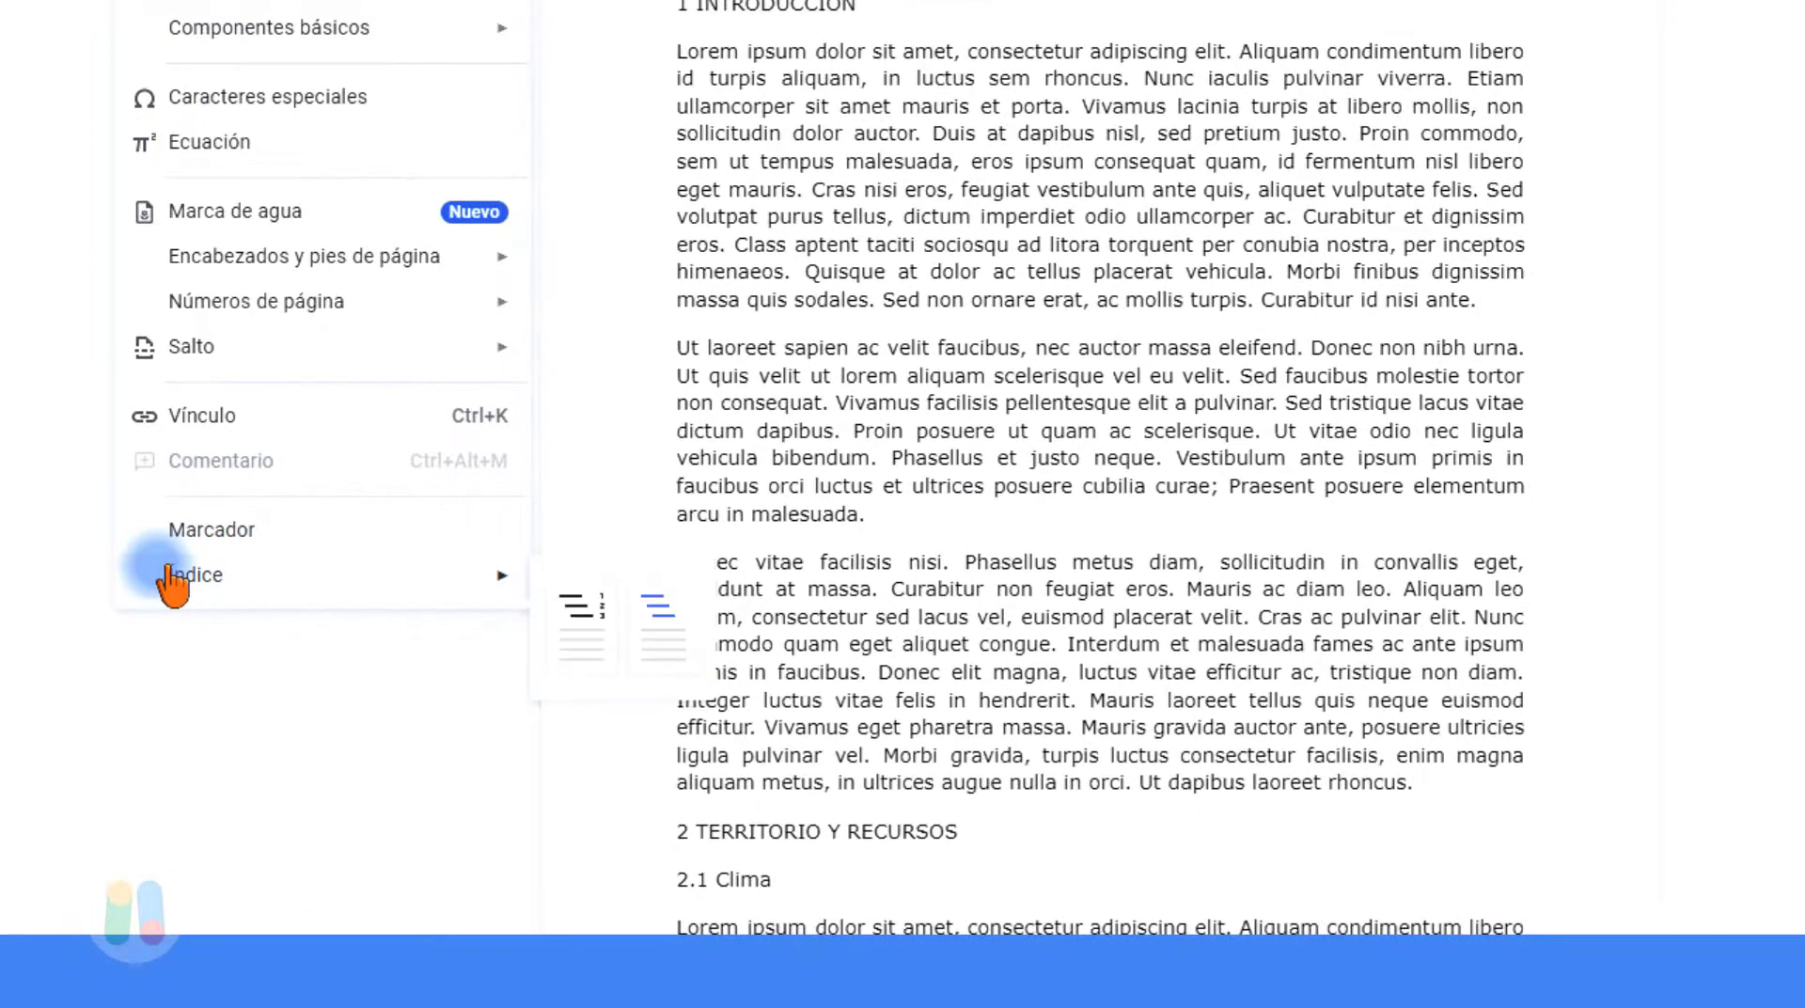
click(673, 622)
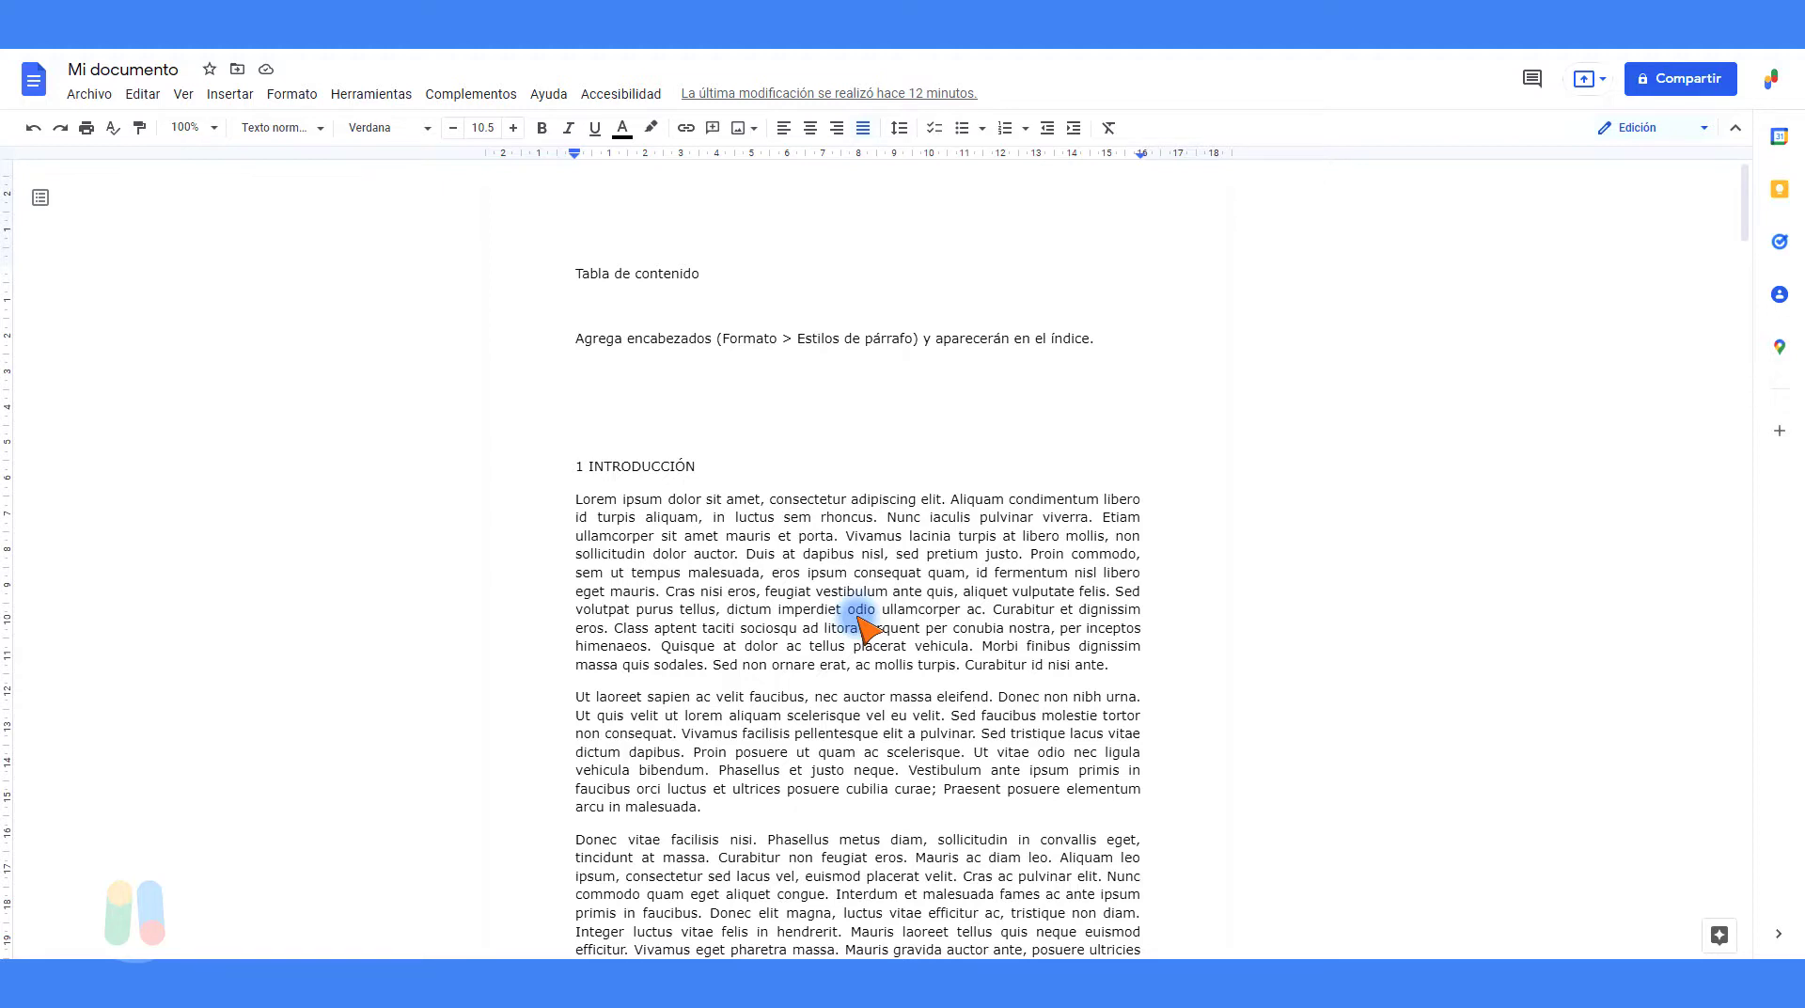
Step: Apply the Encabezado 1 style to the line "1 INTRODUCCIÓN"
drag(731, 468, 579, 472)
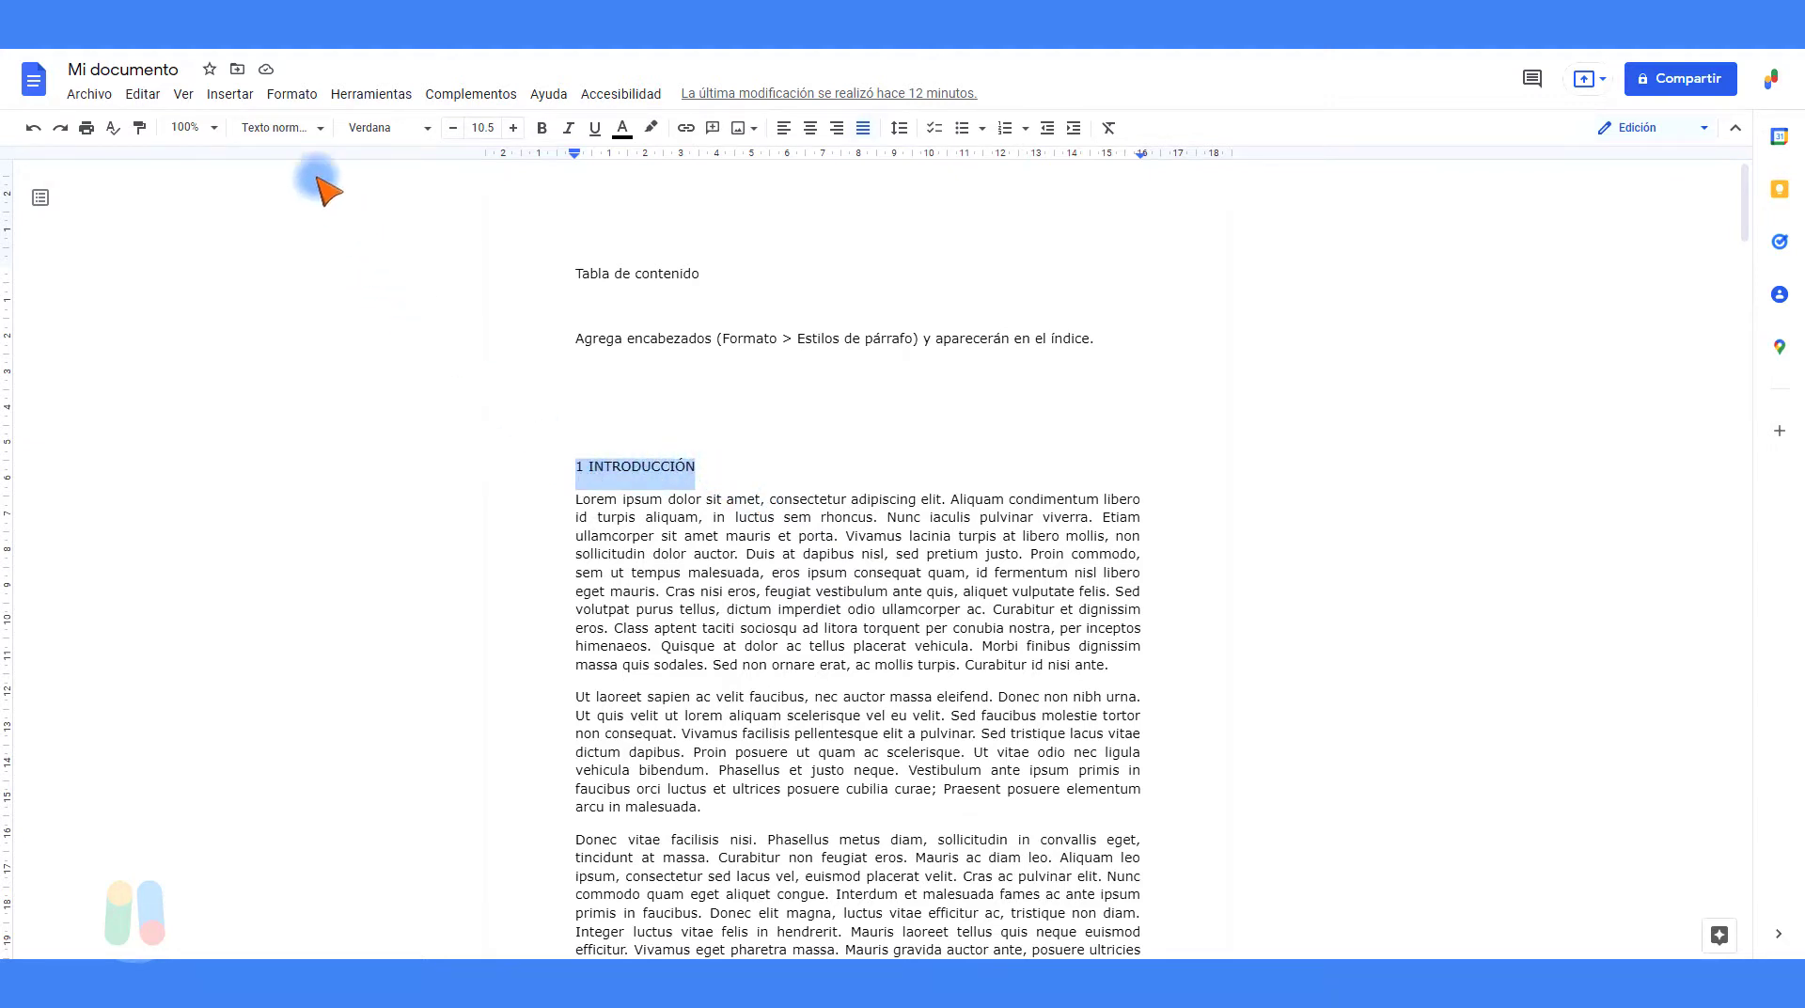
click(312, 127)
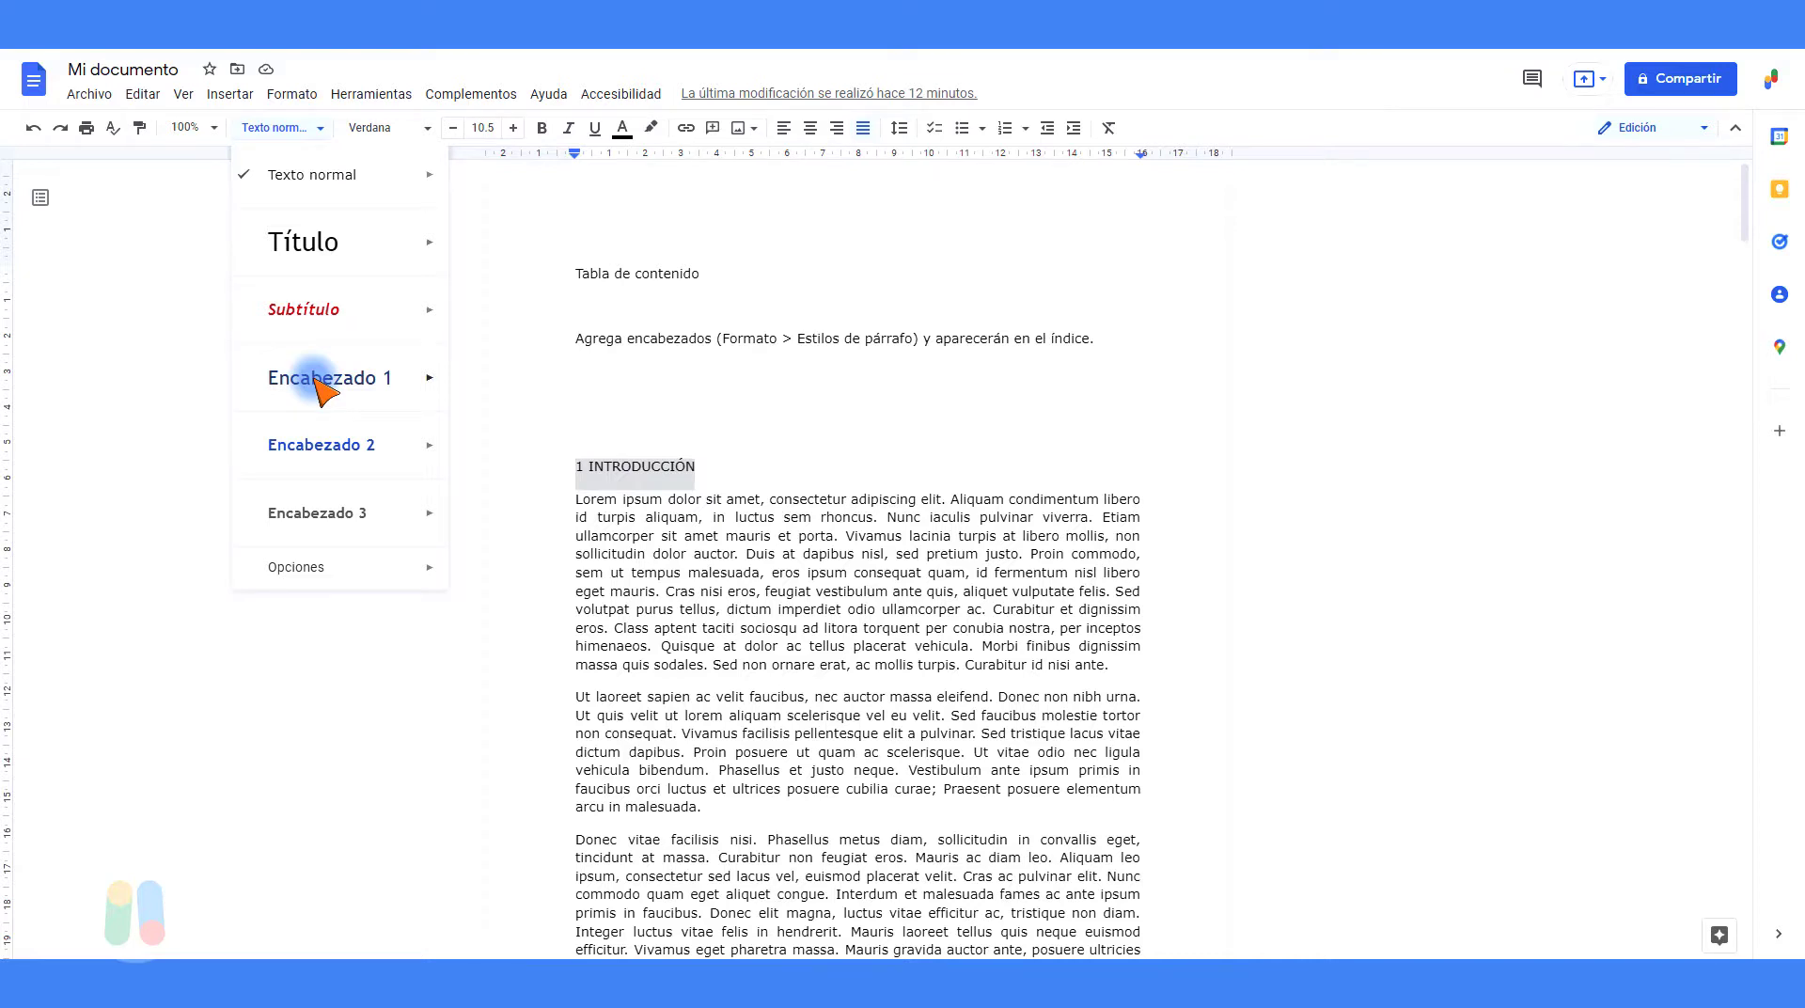
mouse_move(422, 389)
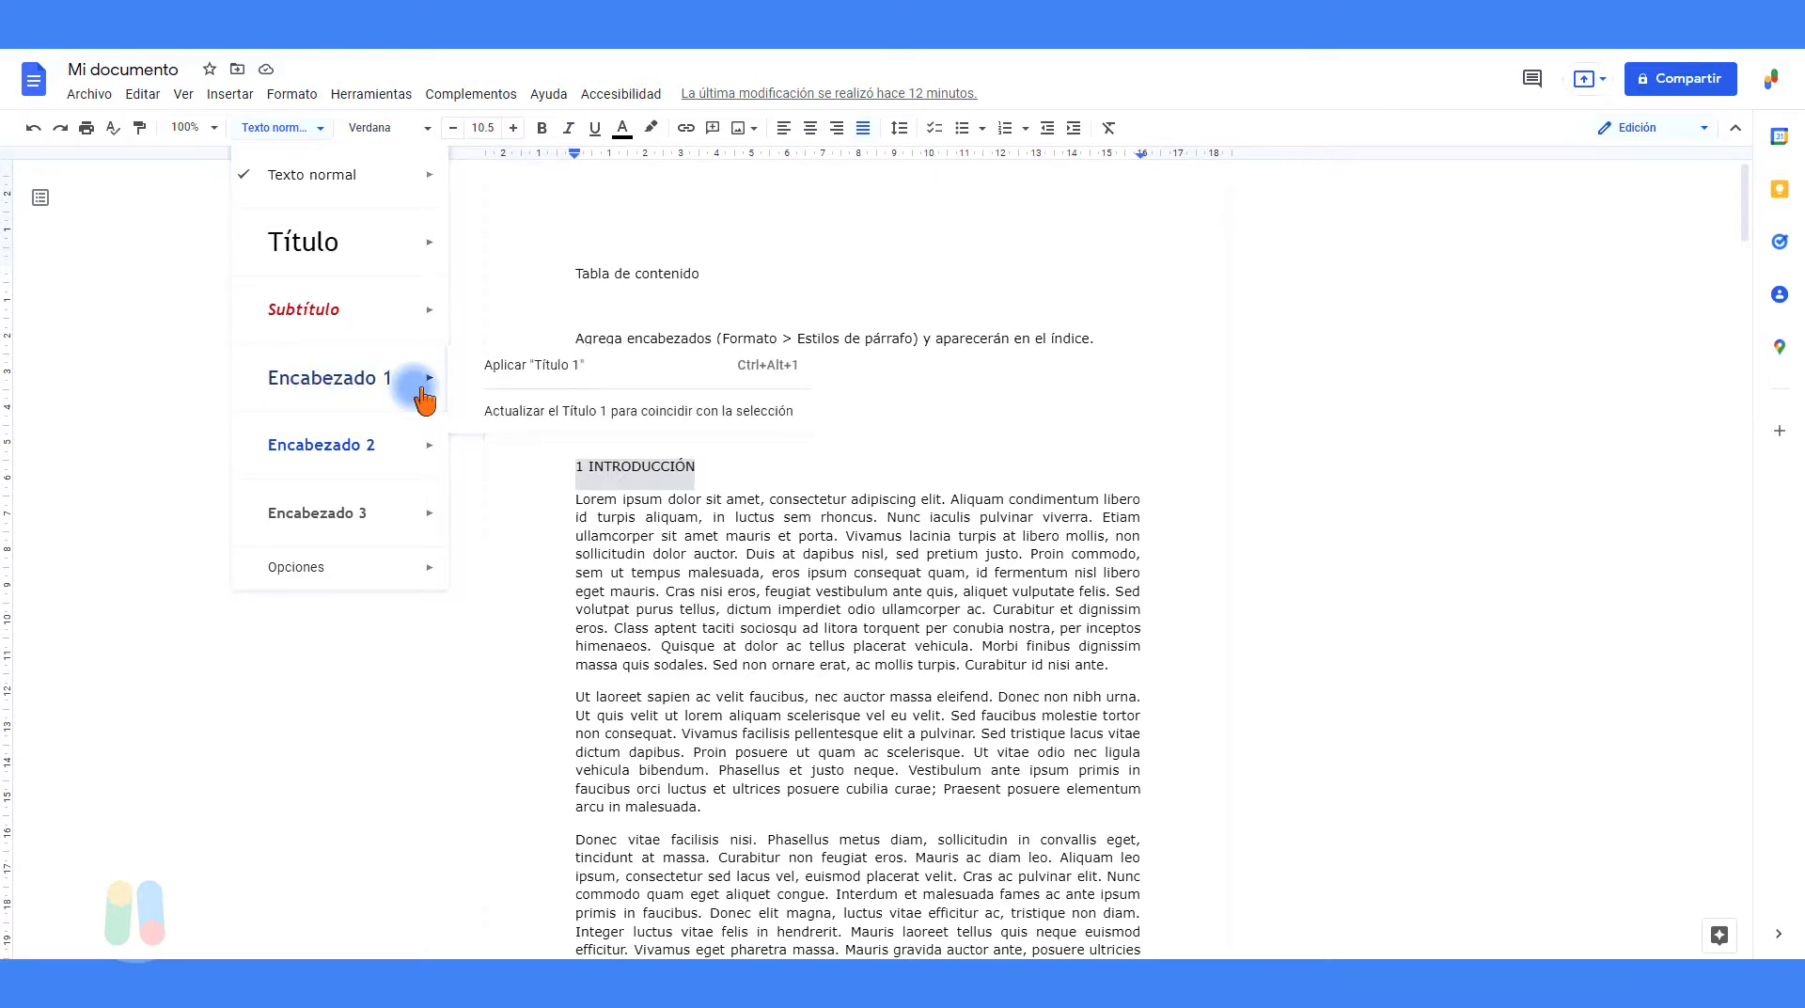
click(594, 367)
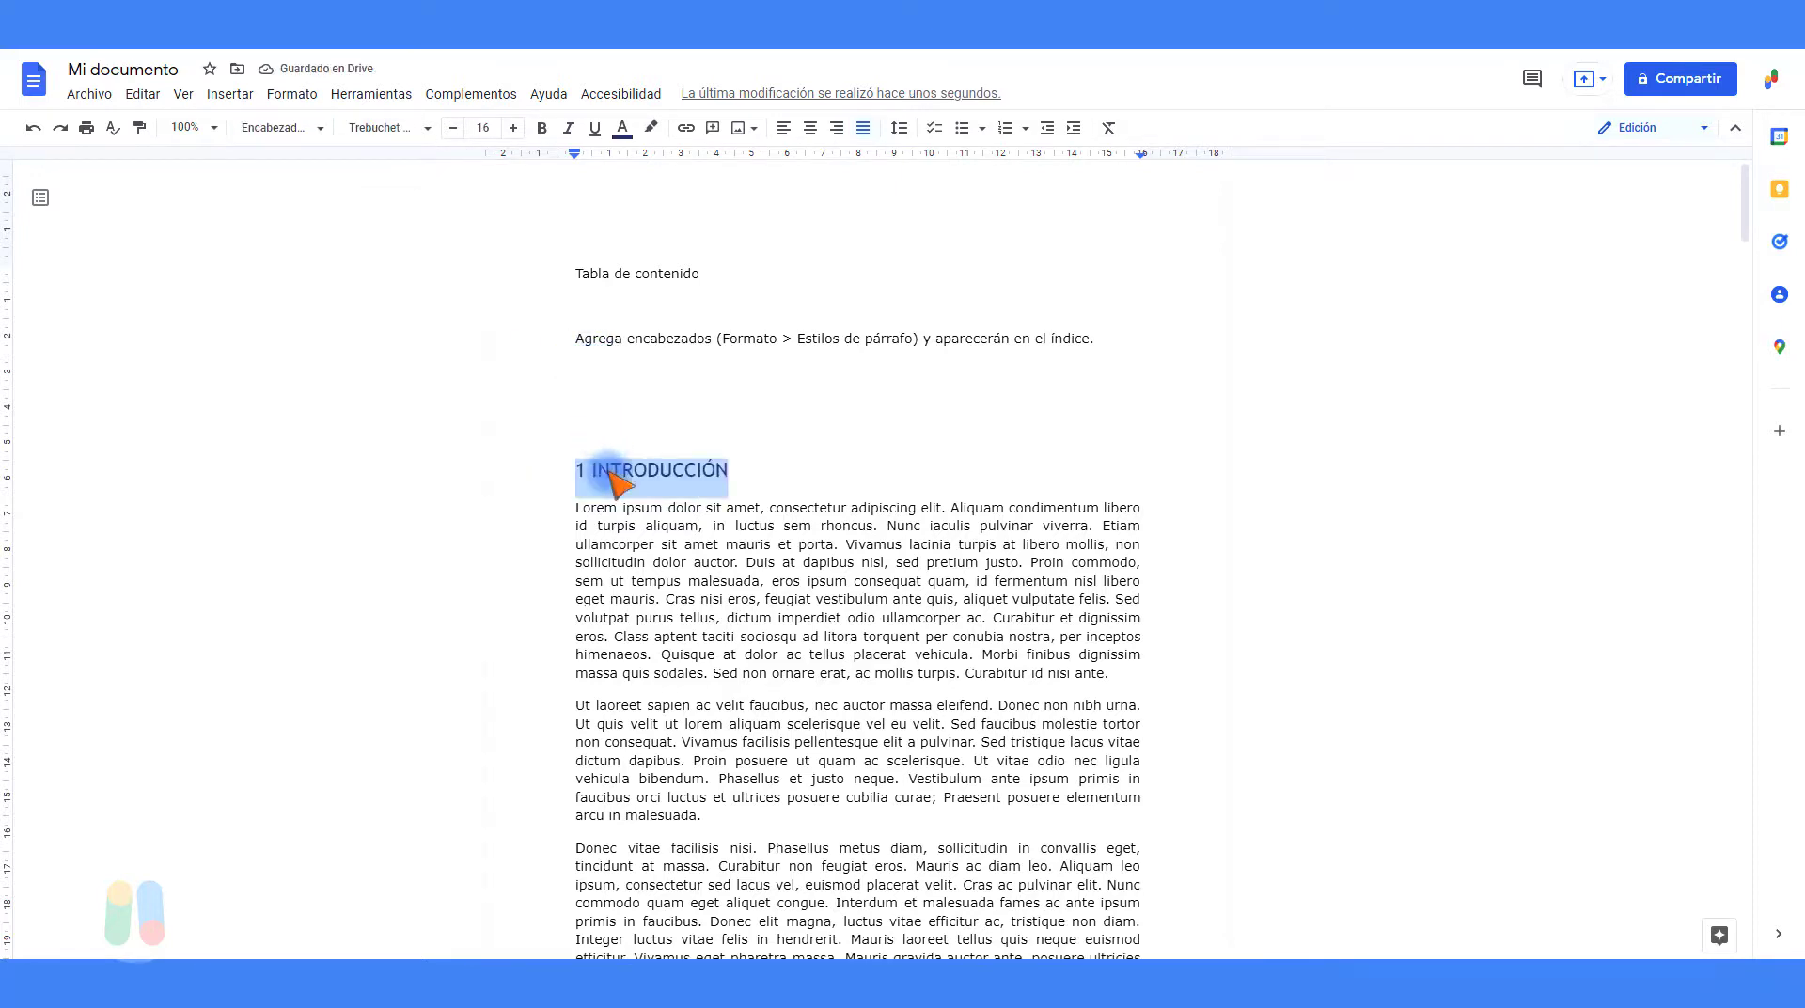
Step: Add a new line "5 ECONOMÍA" below 4.4 Bibliotecas y museos at the end of the document
scroll(621, 541, down, 20)
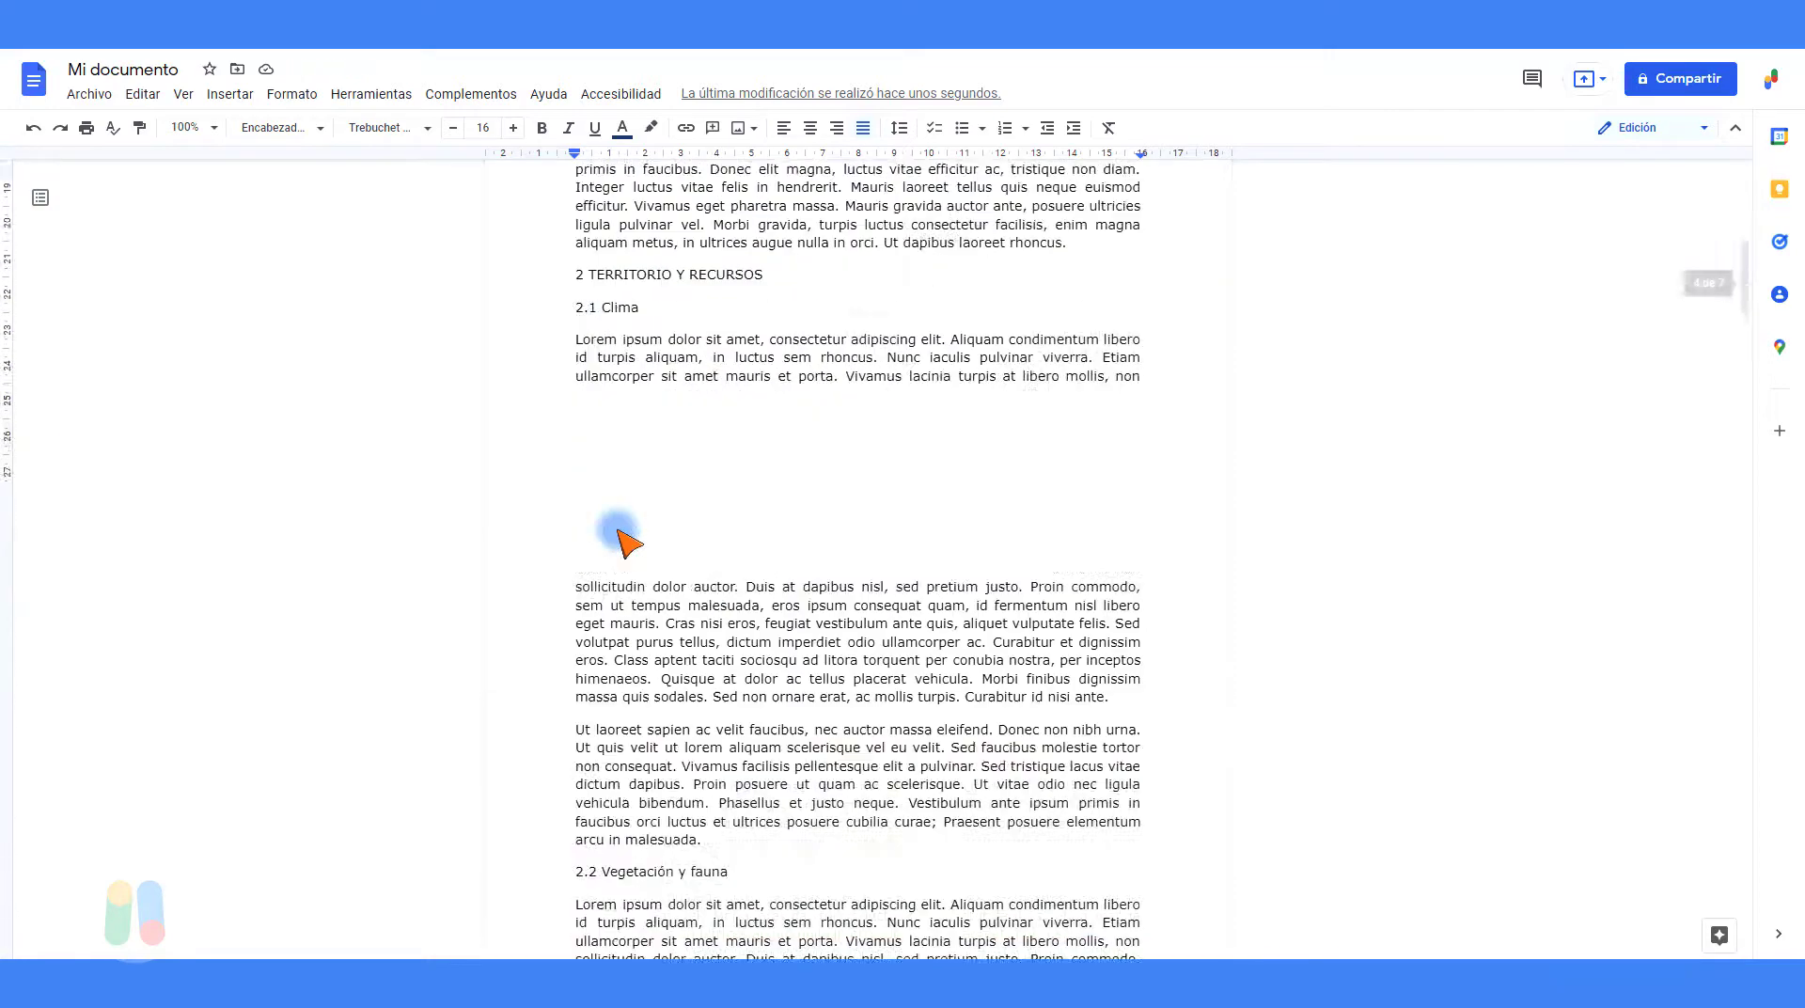
scroll(620, 541, down, 10)
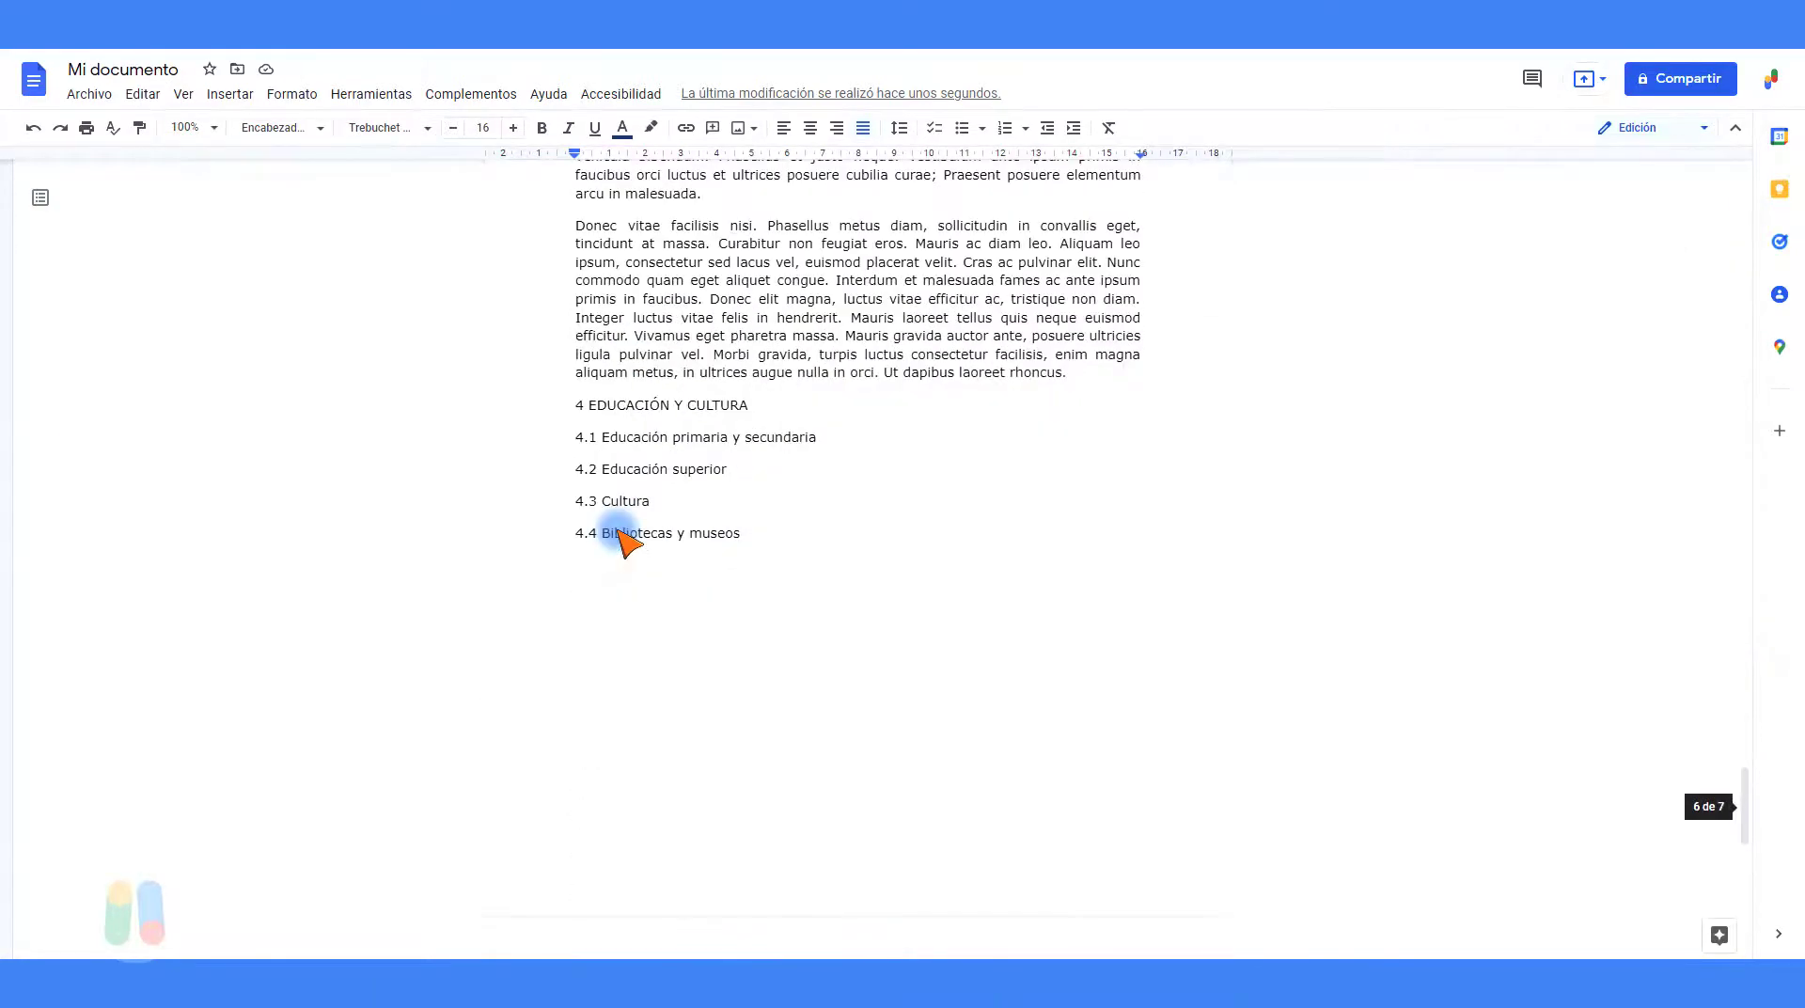
click(766, 534)
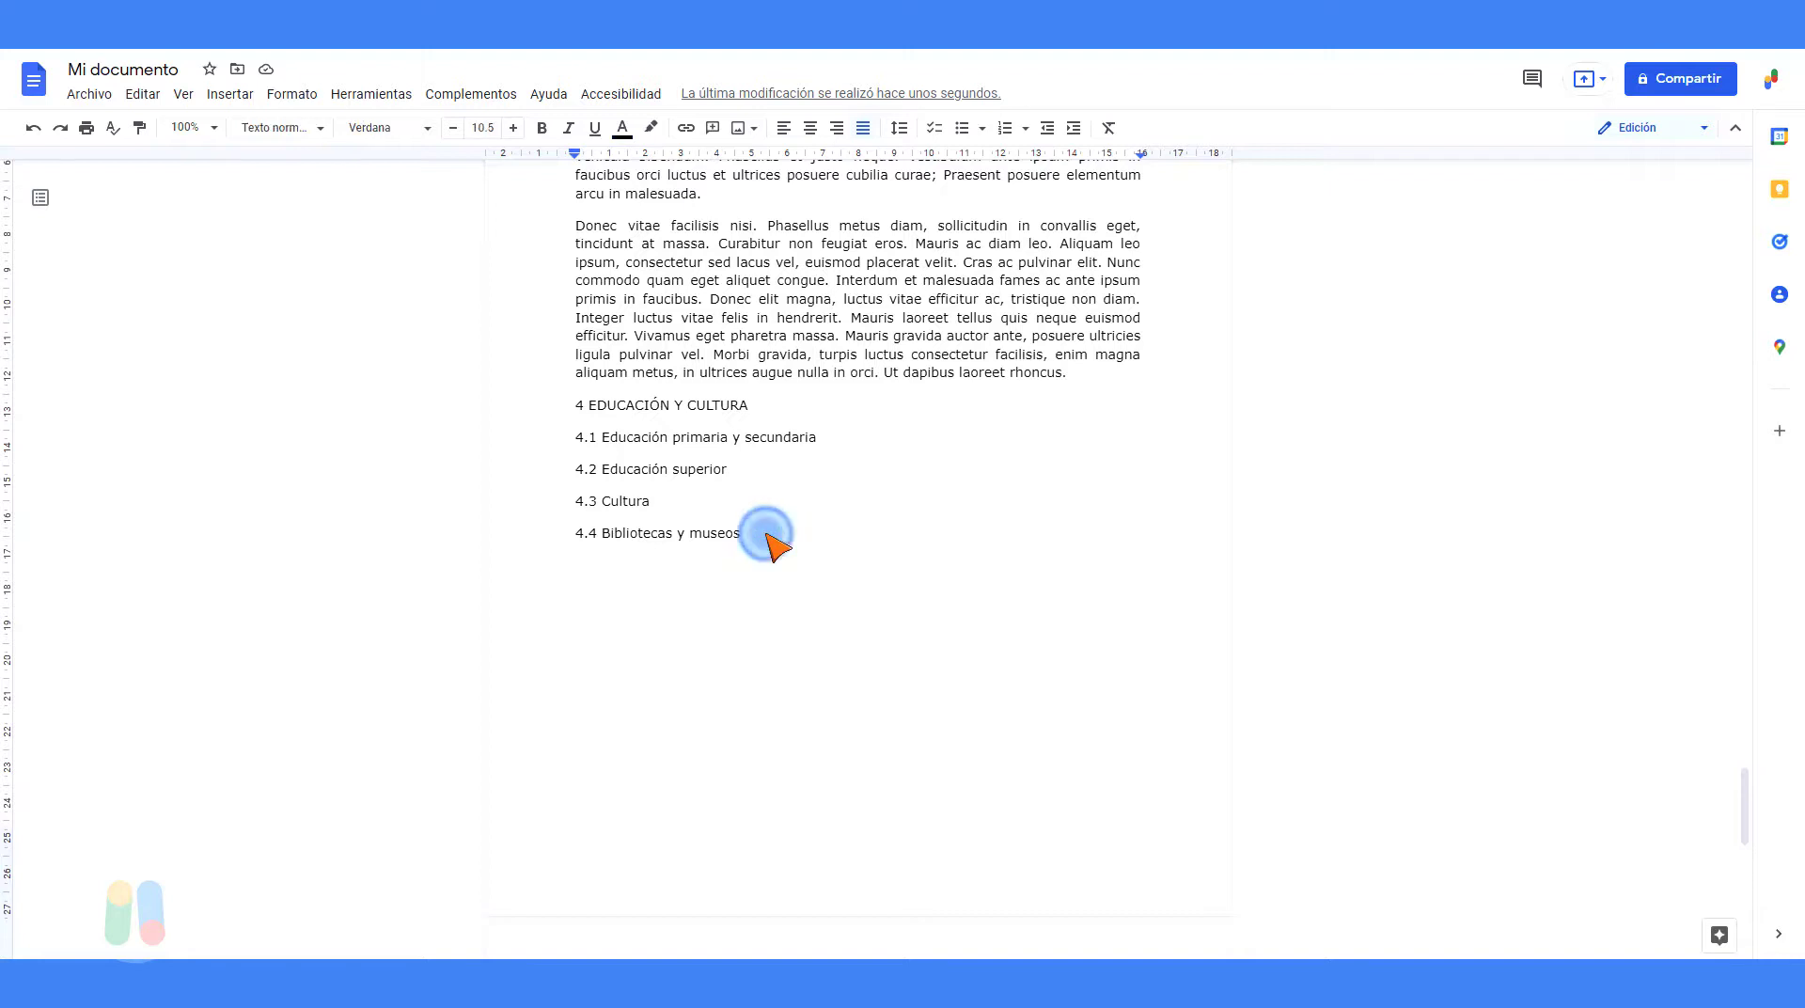
key(Return)
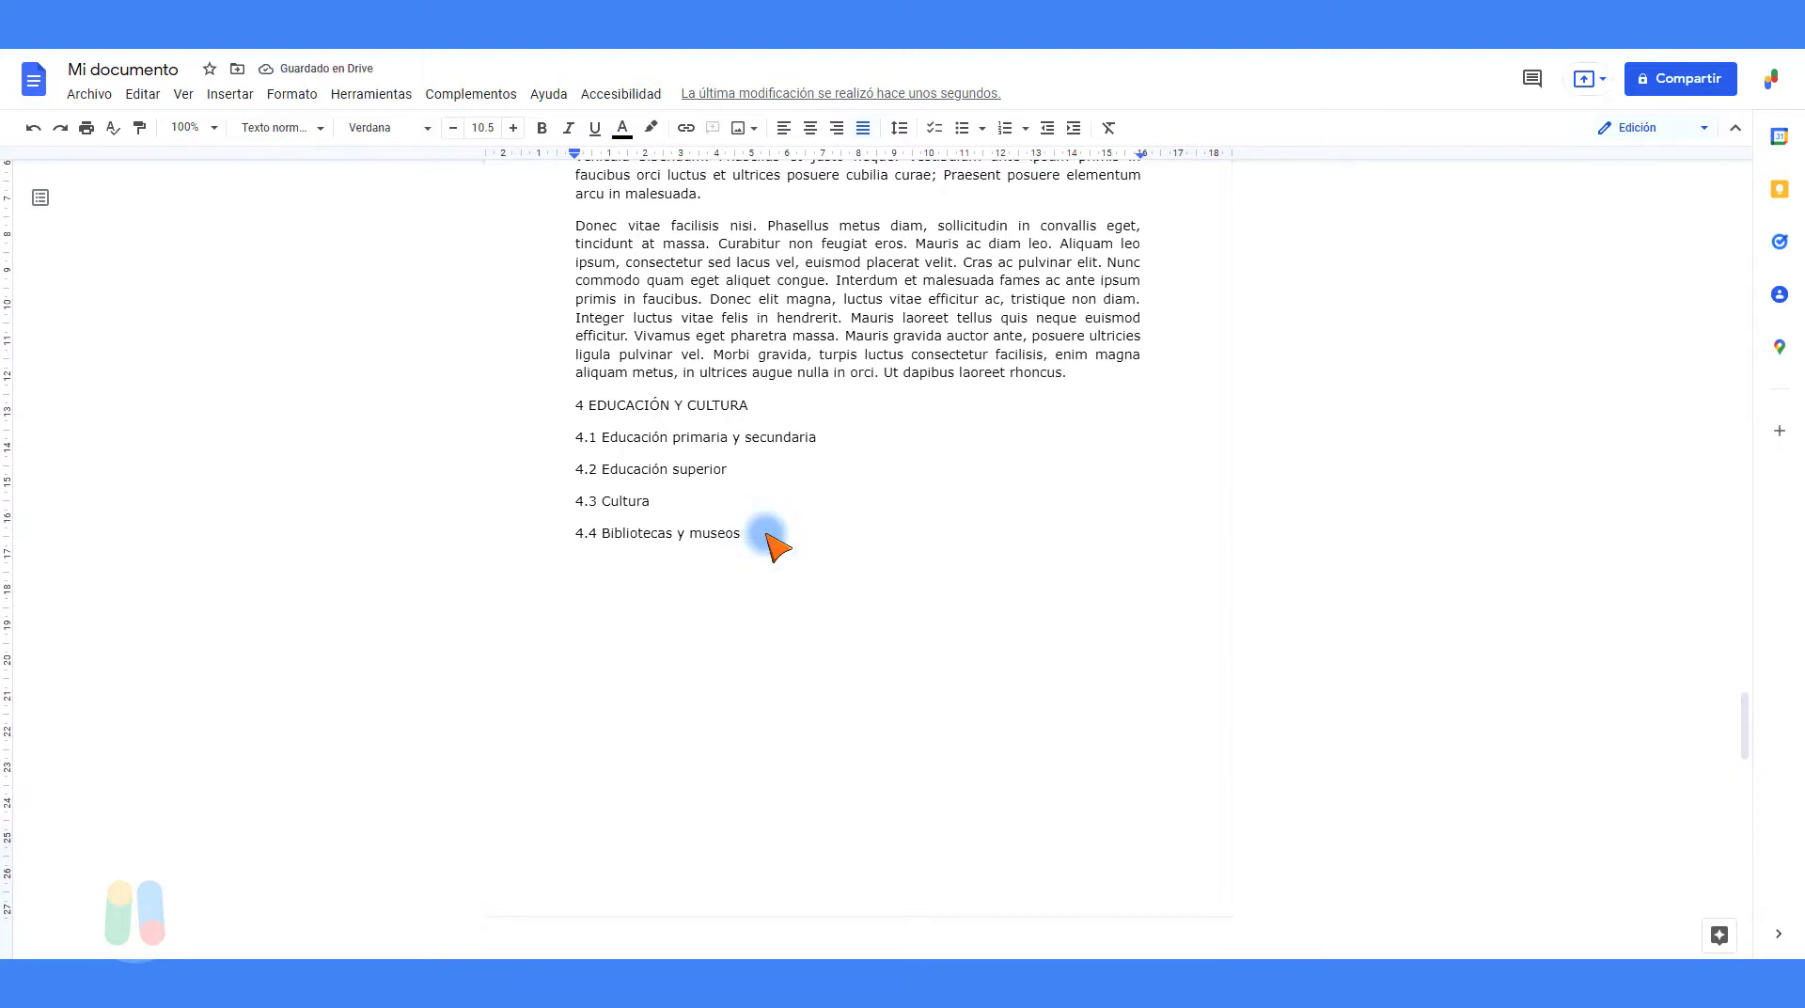
text(5 ECONOMÍA)
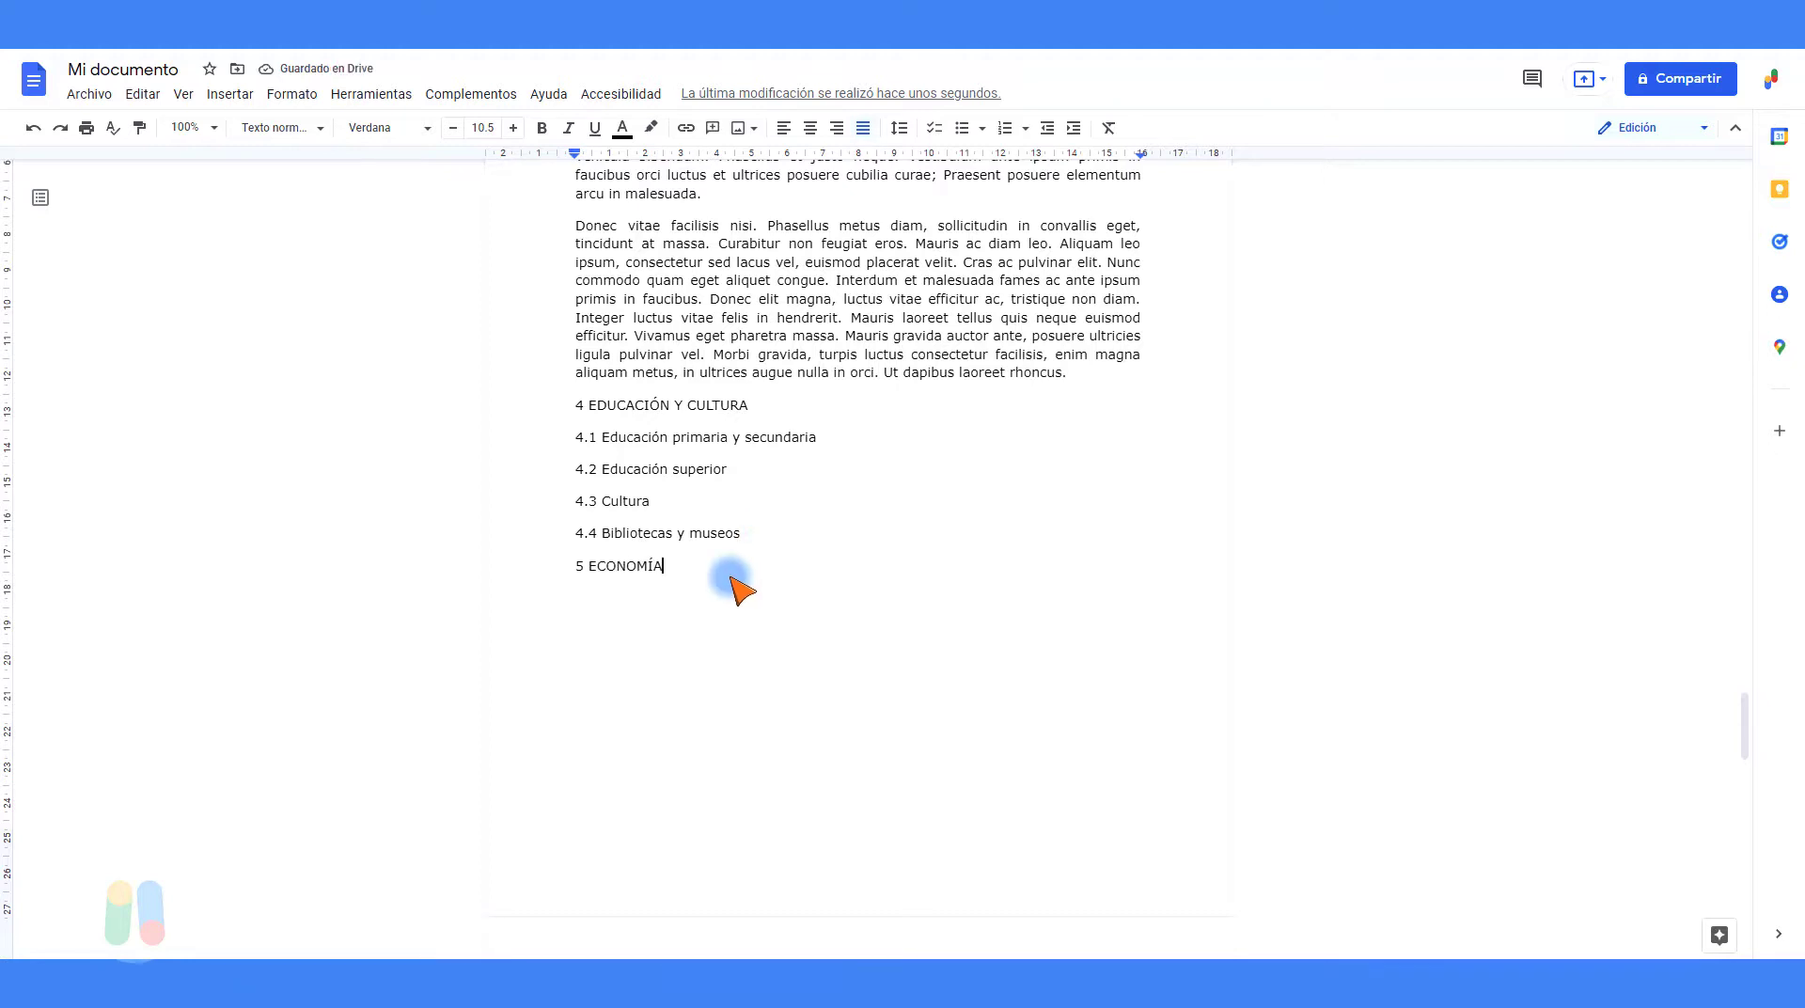
Step: Apply the Encabezado 1 style to the line "5 ECONOMÍA"
drag(696, 564, 555, 568)
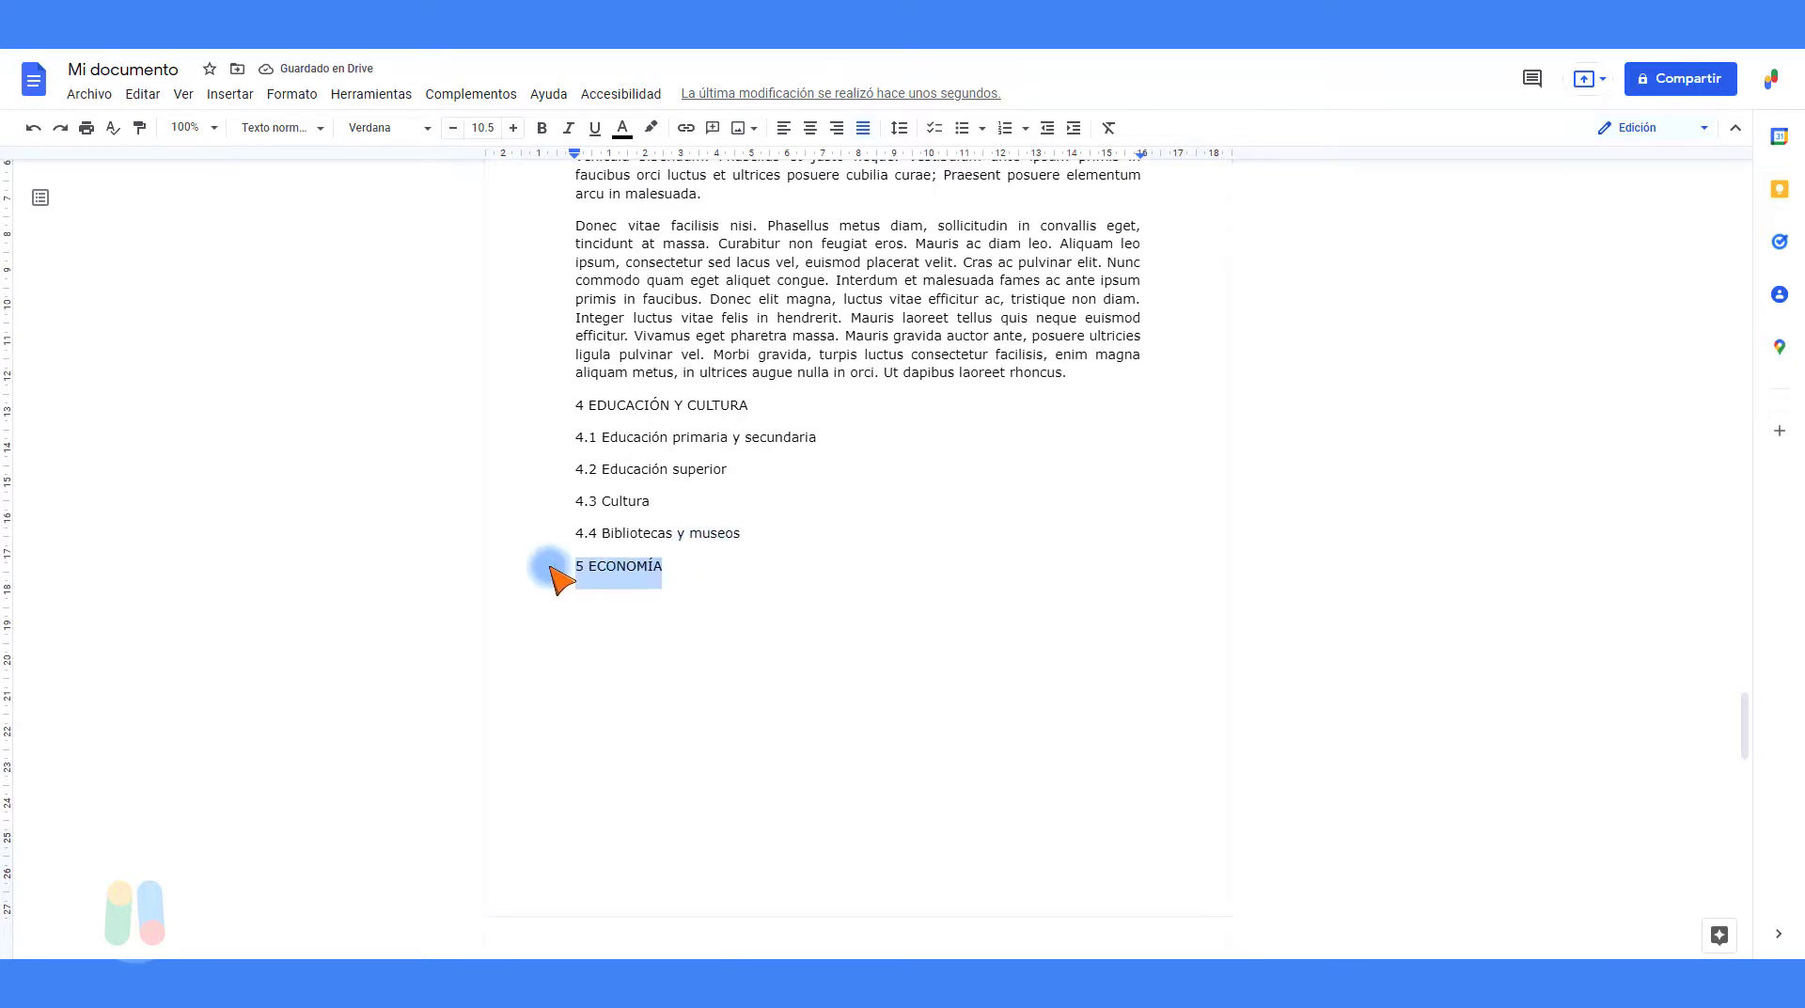
click(299, 128)
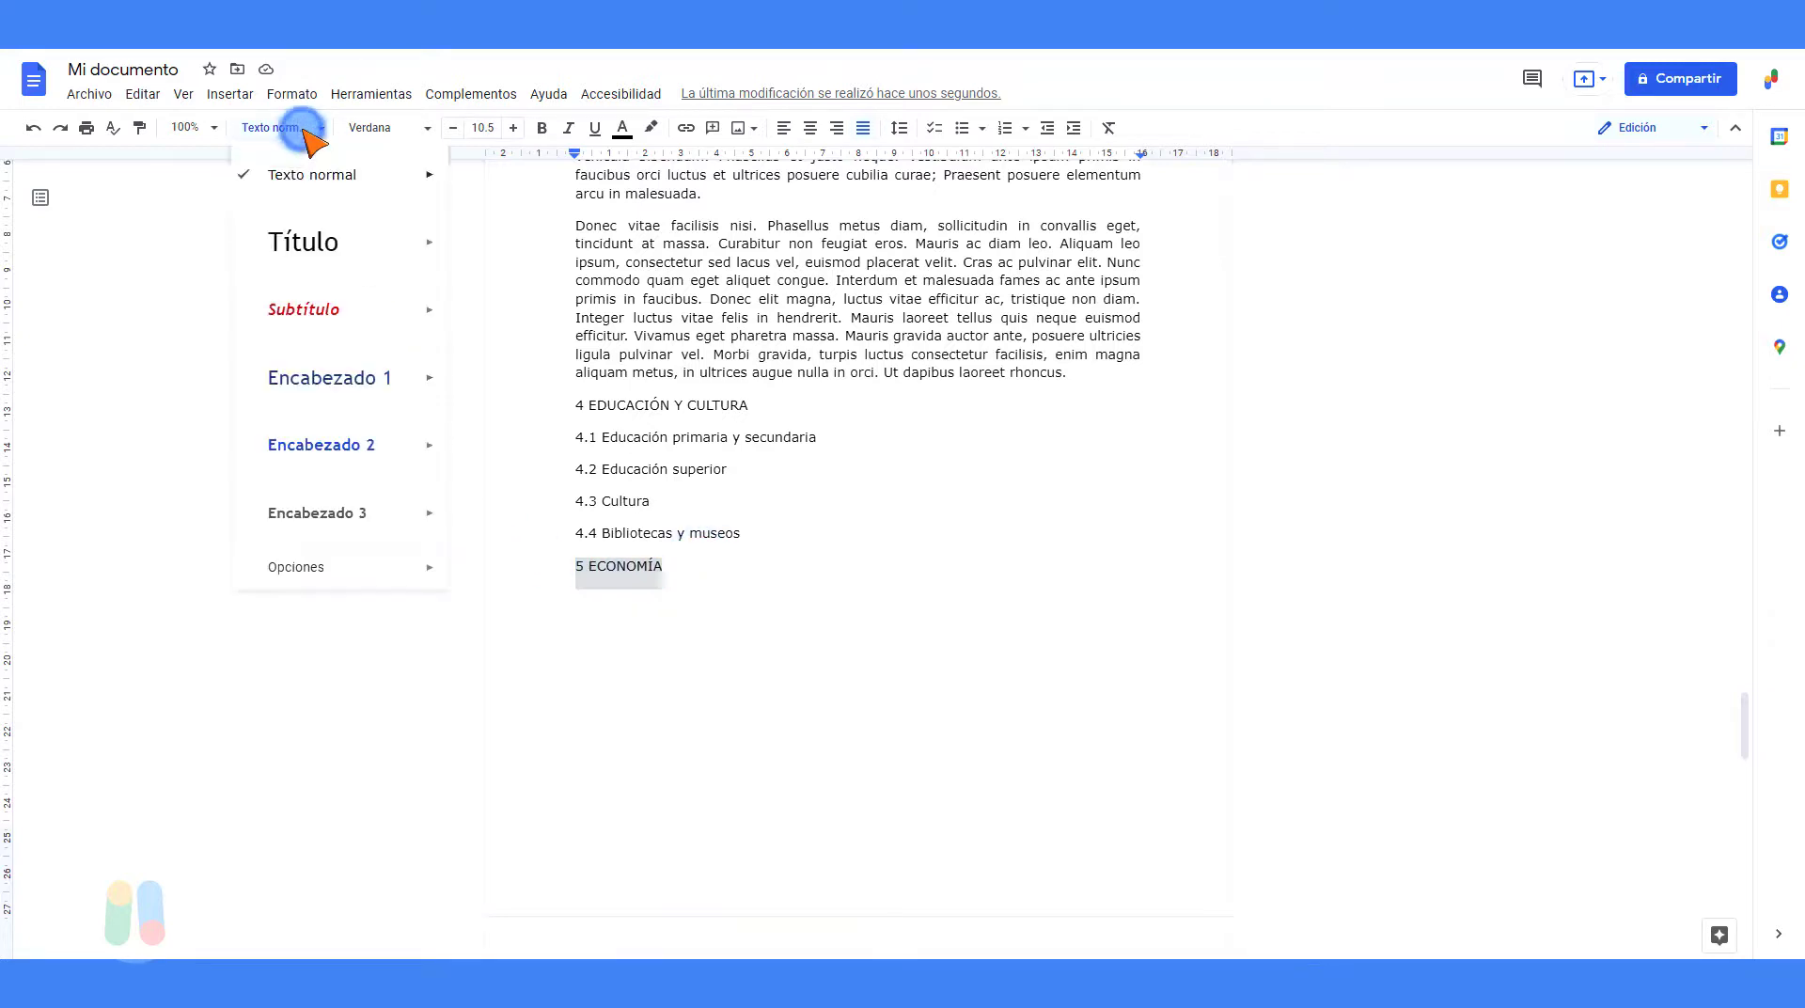
click(316, 381)
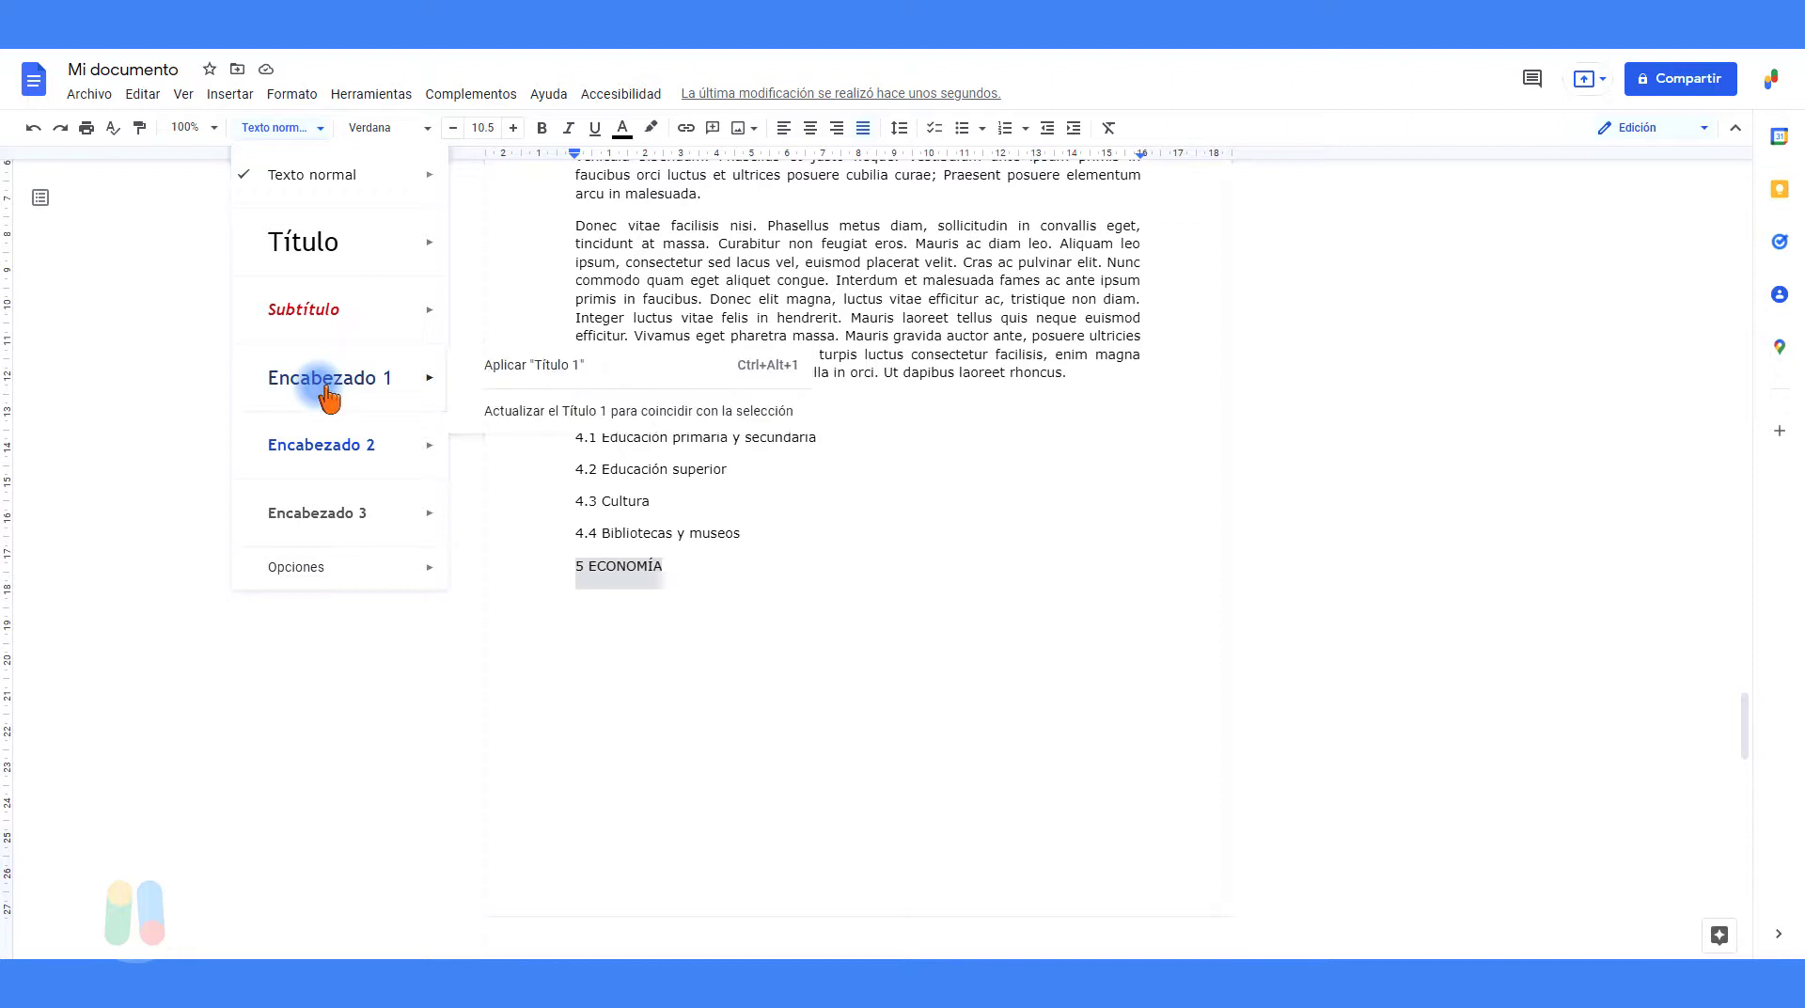
click(545, 371)
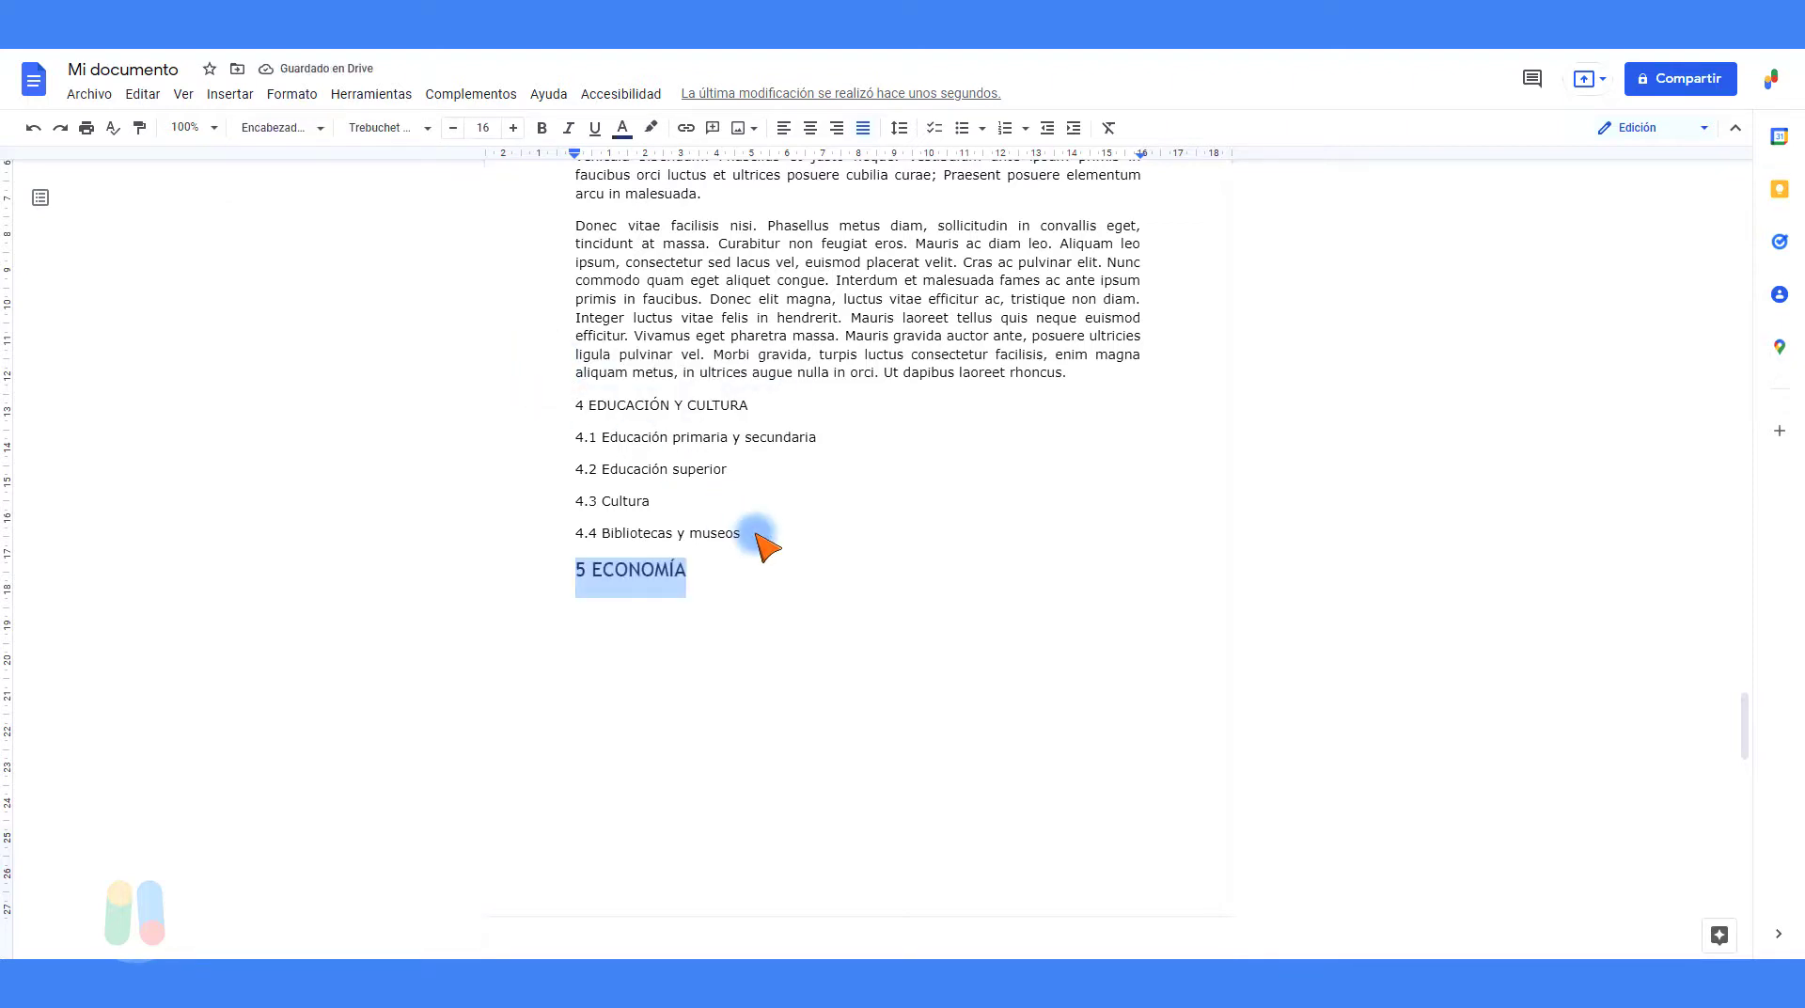
Step: Add the line "5.1 Agricultura y ganadería" below the heading 5 ECONOMÍA
click(729, 573)
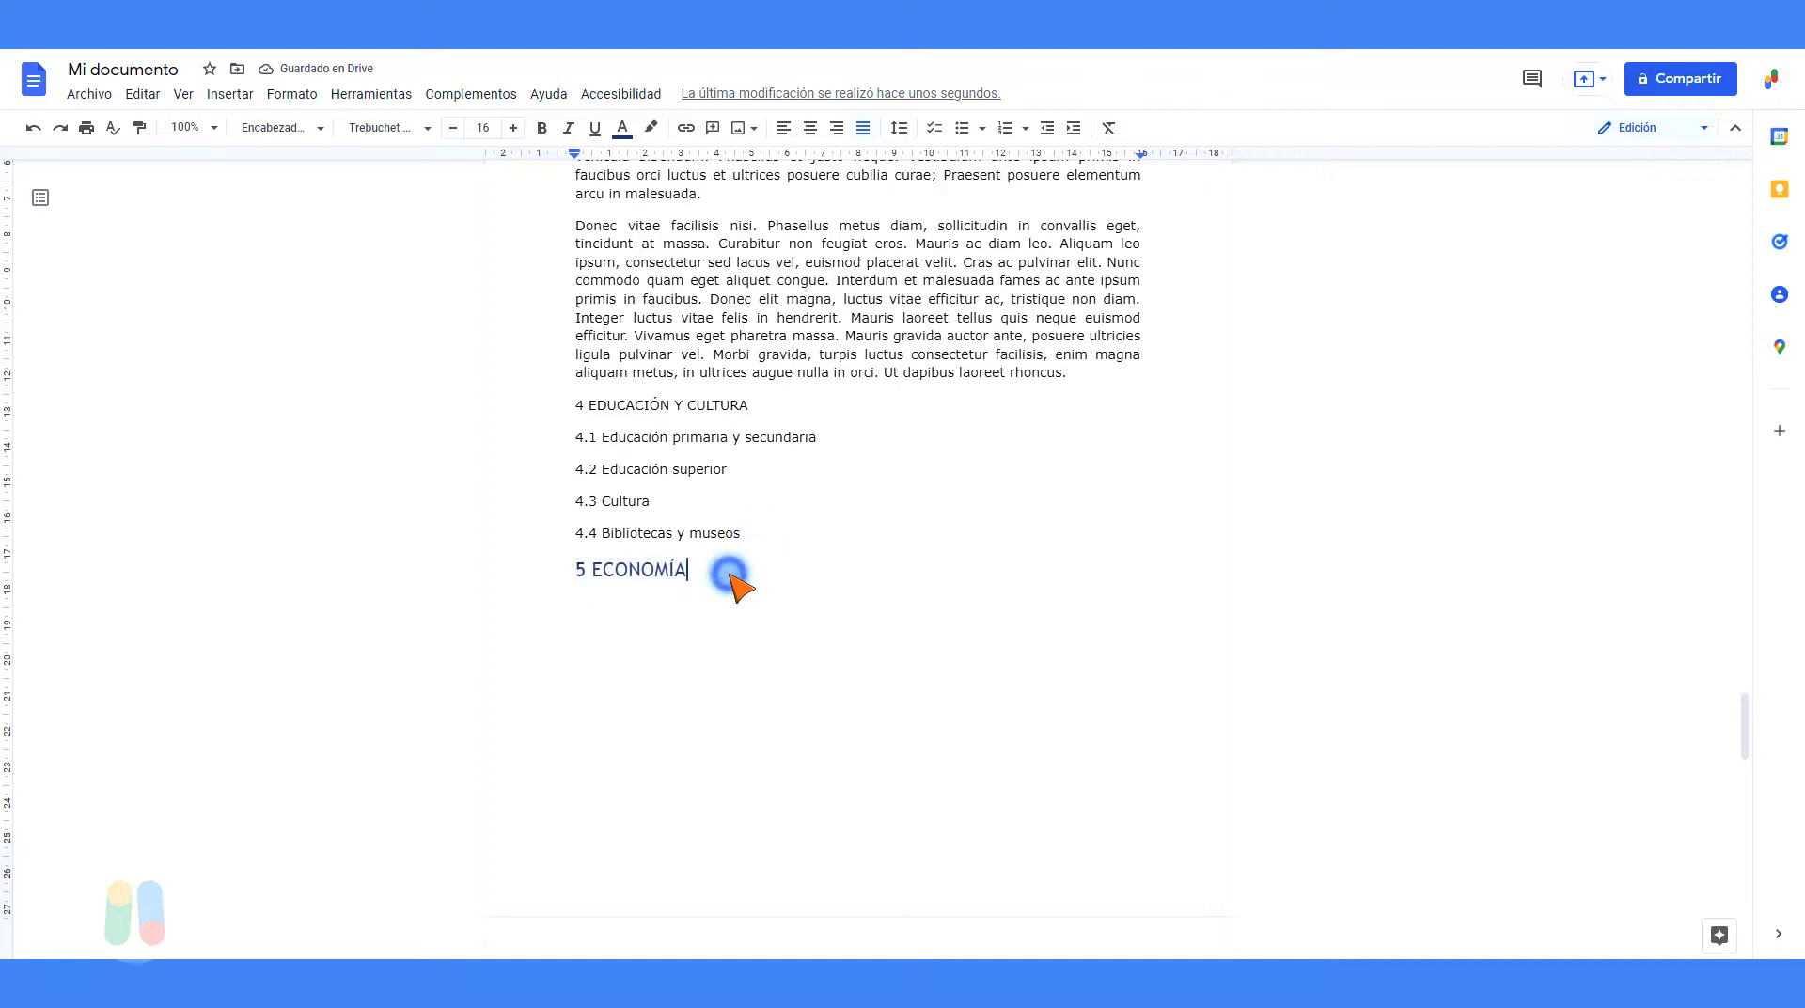
key(Return)
text(5)
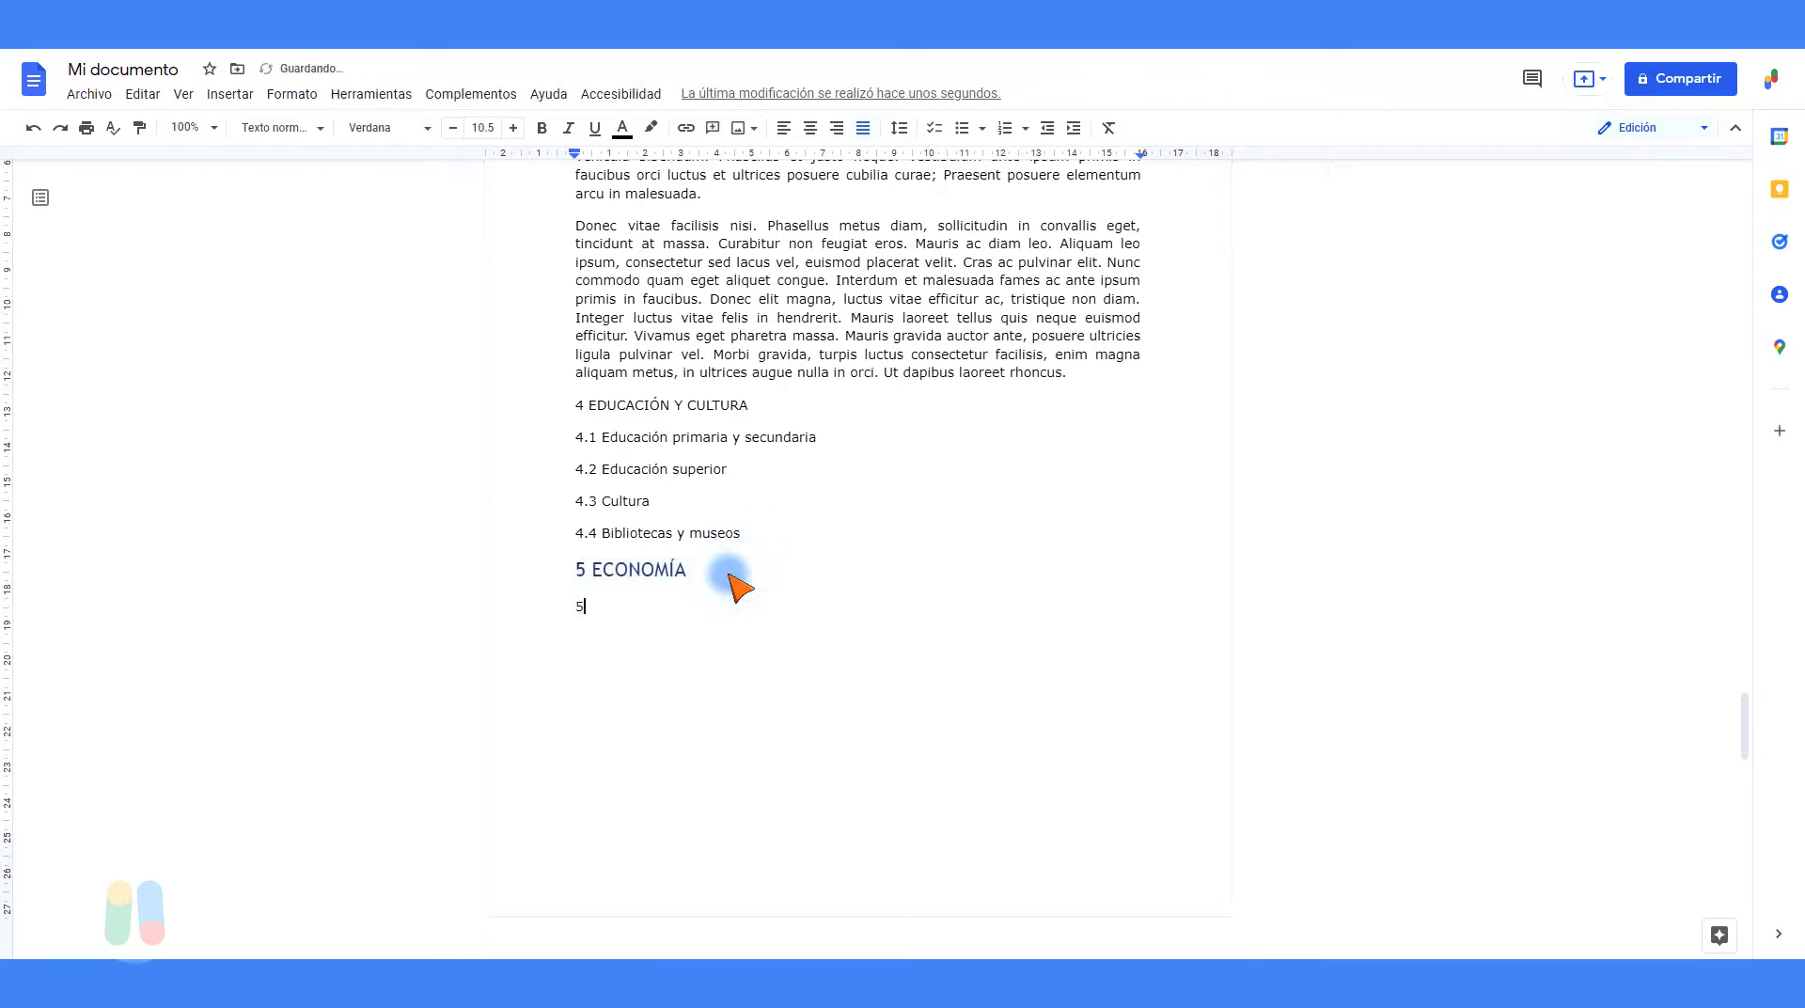
text(.1 Agricultura y ganadería)
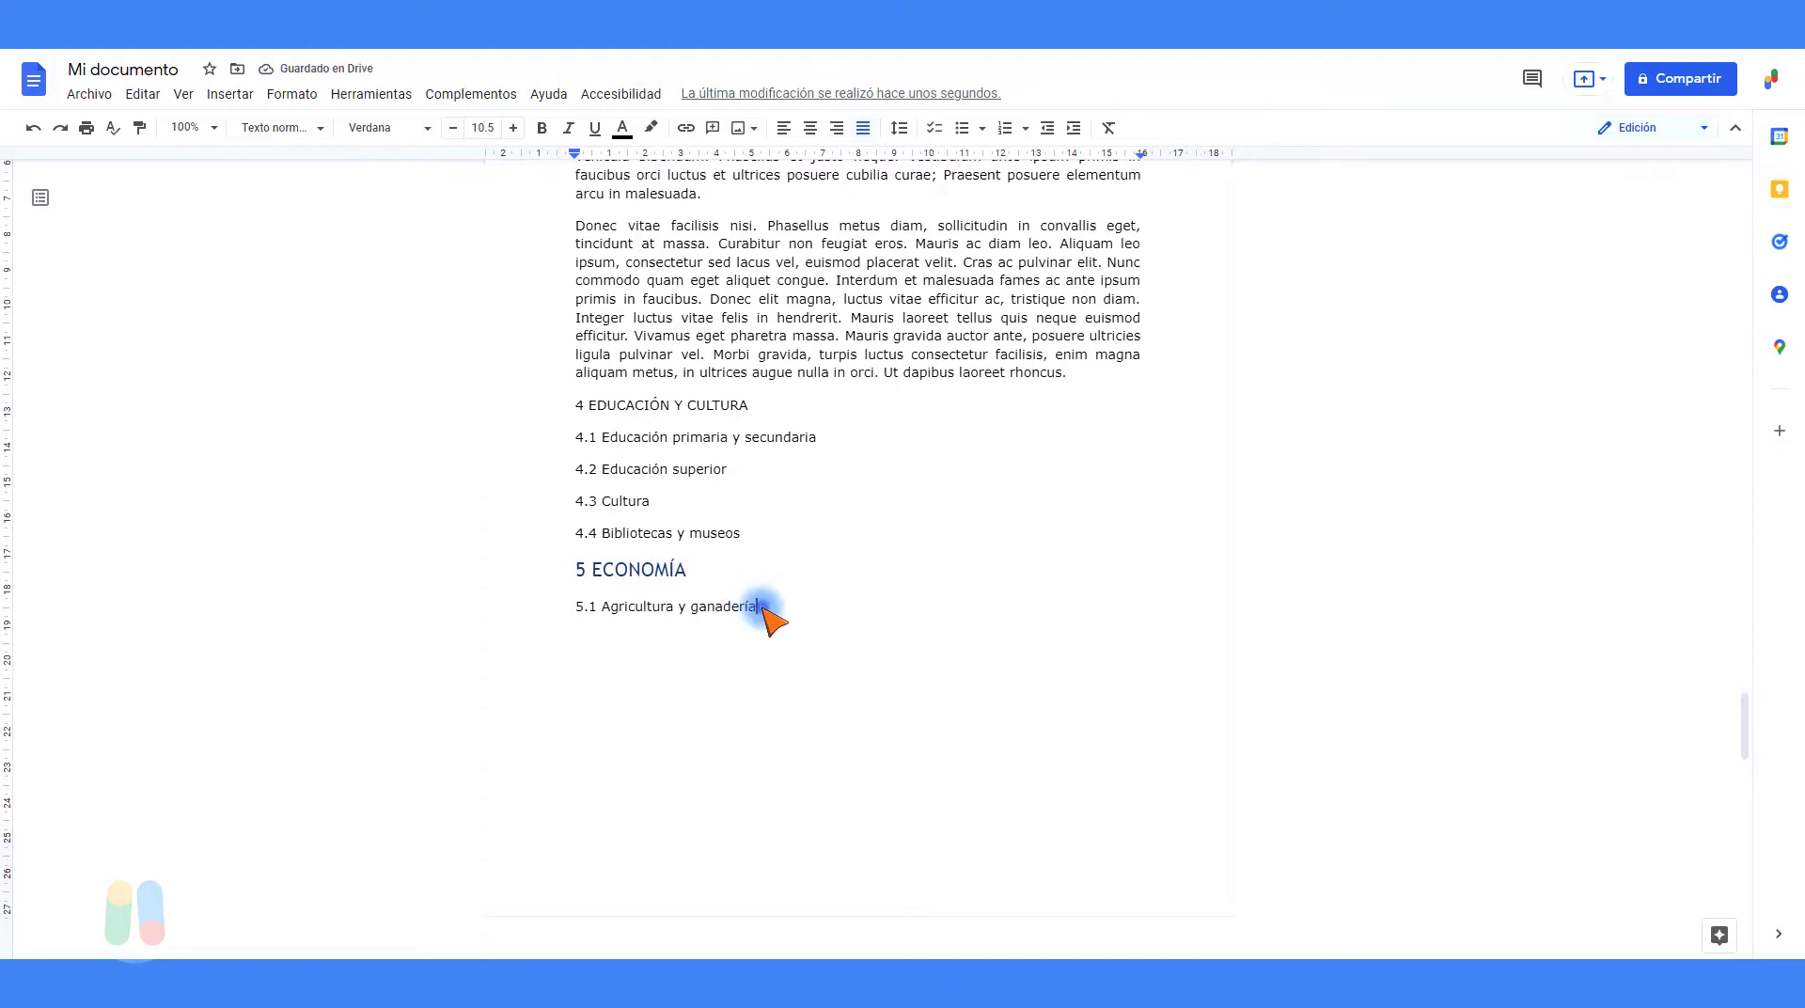
Step: Apply the Encabezado 2 style to the line "5.1 Agricultura y ganadería"
drag(757, 607, 576, 605)
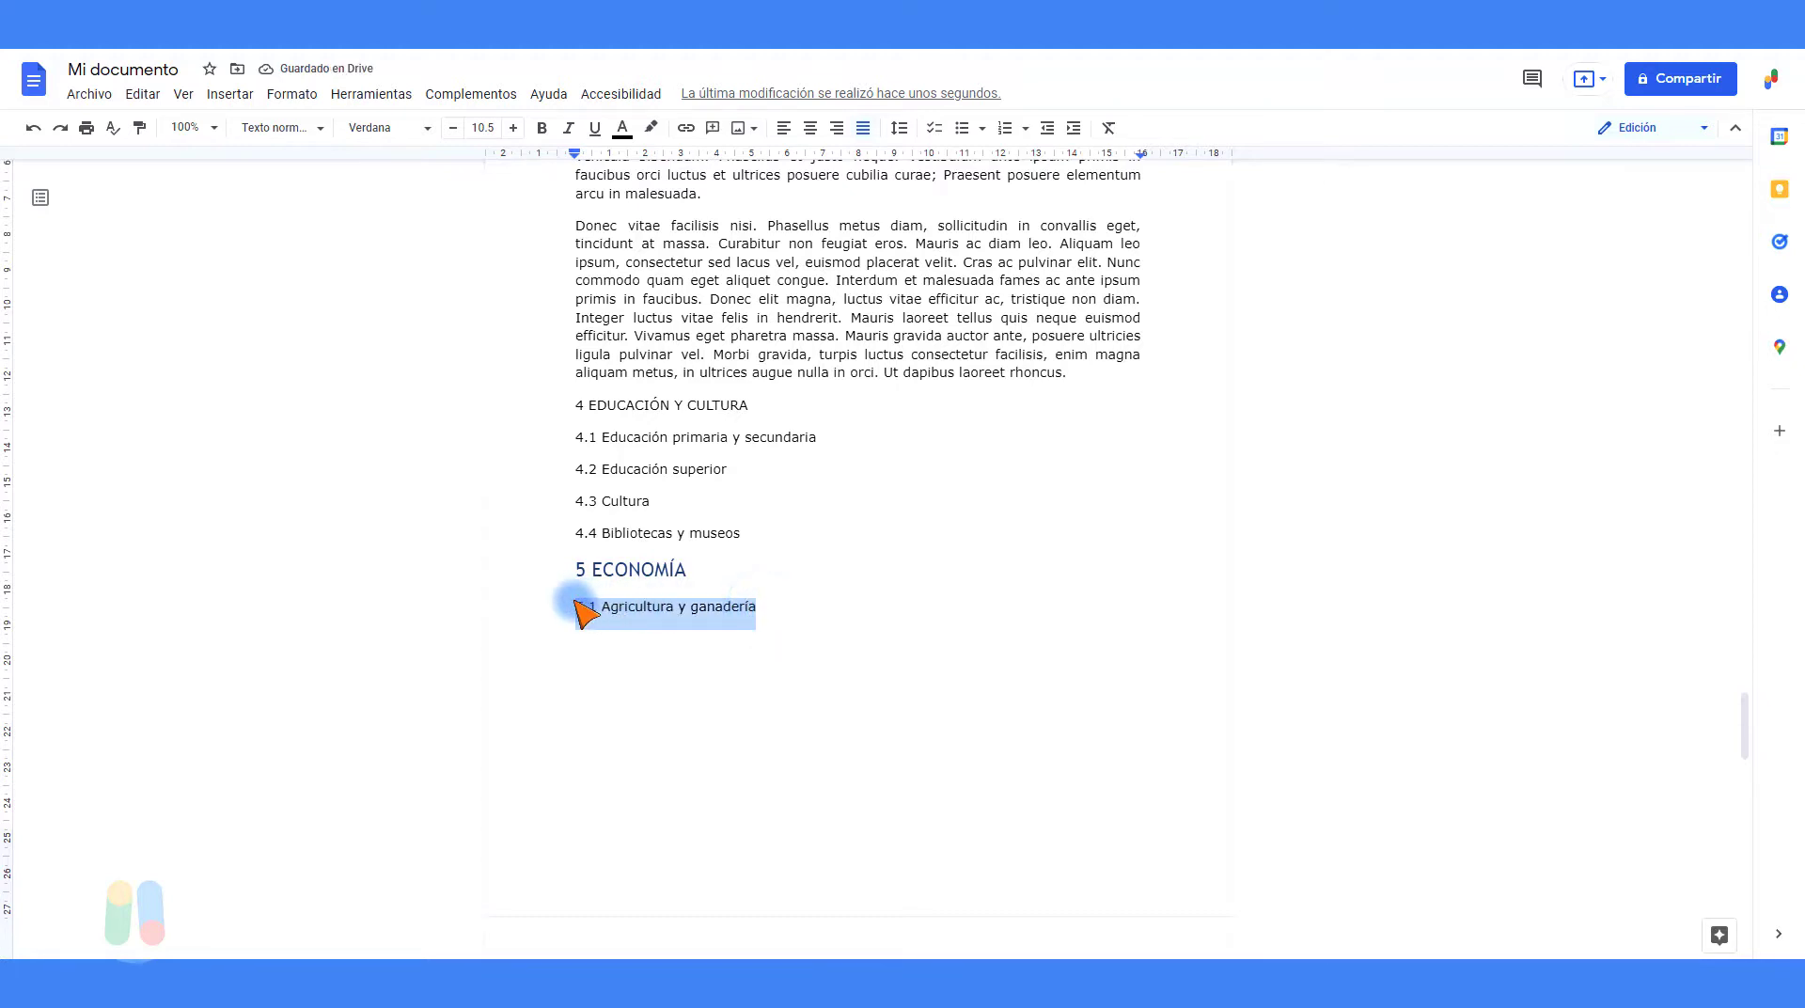
click(320, 128)
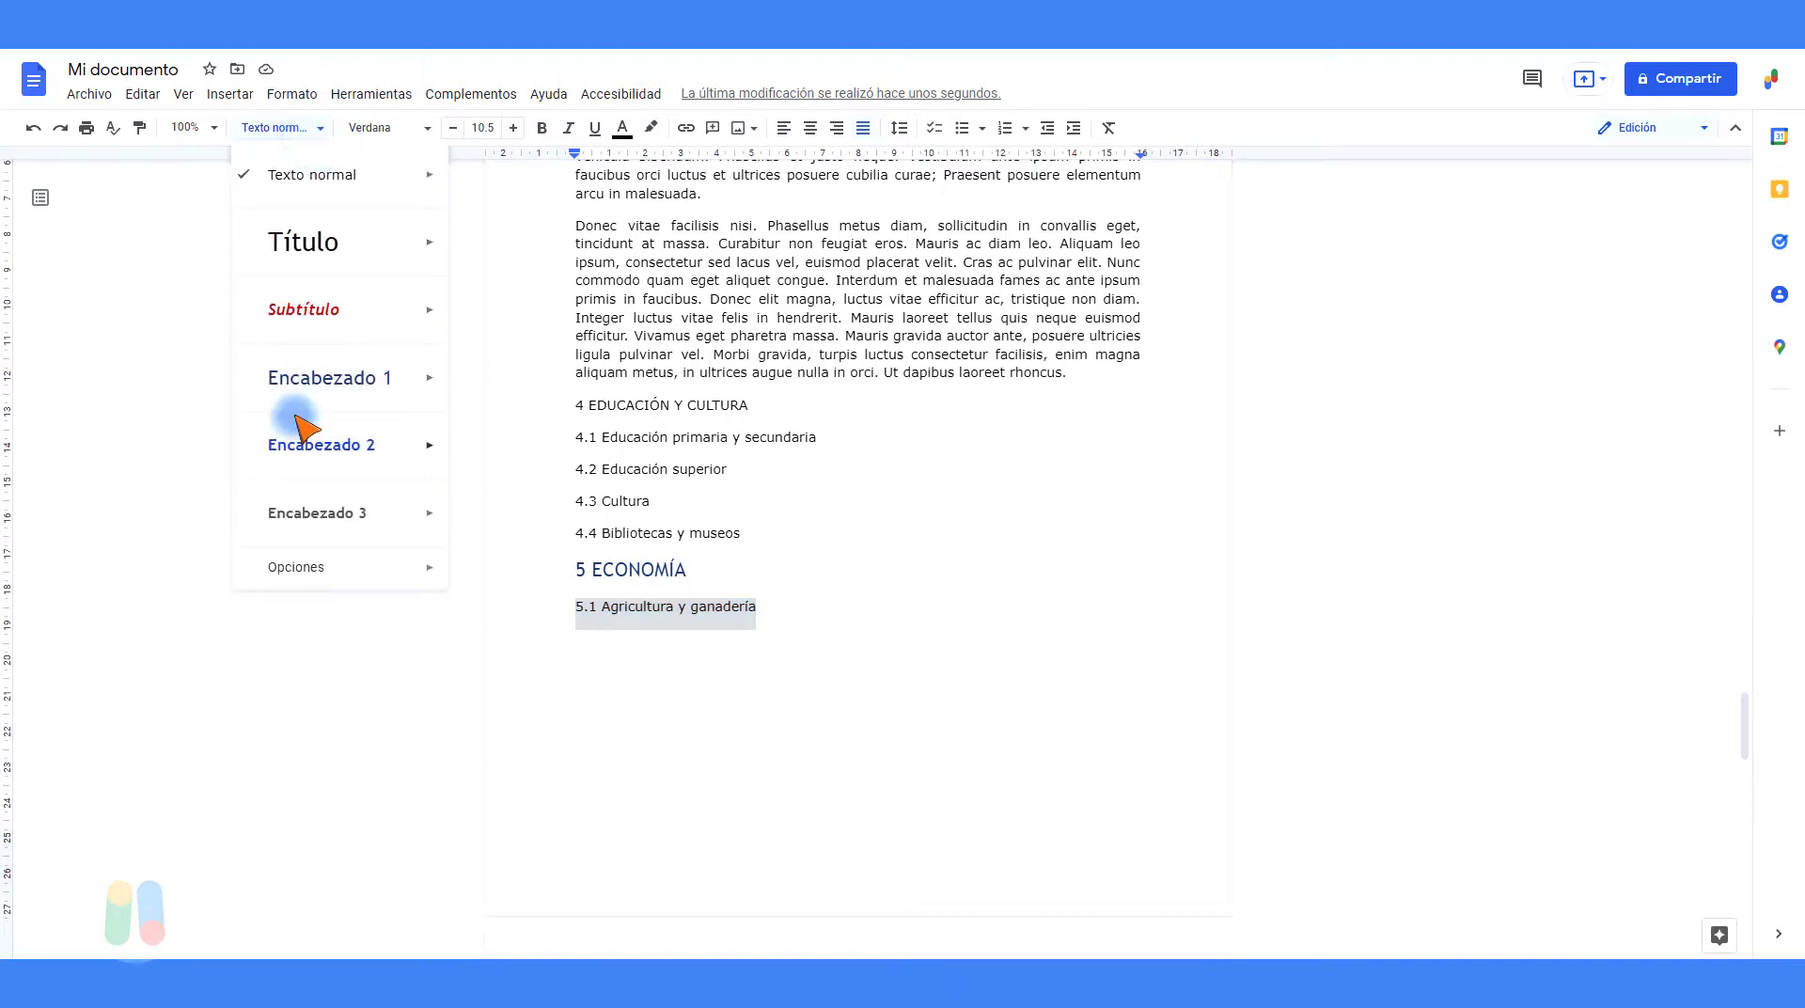
mouse_move(303, 435)
click(503, 437)
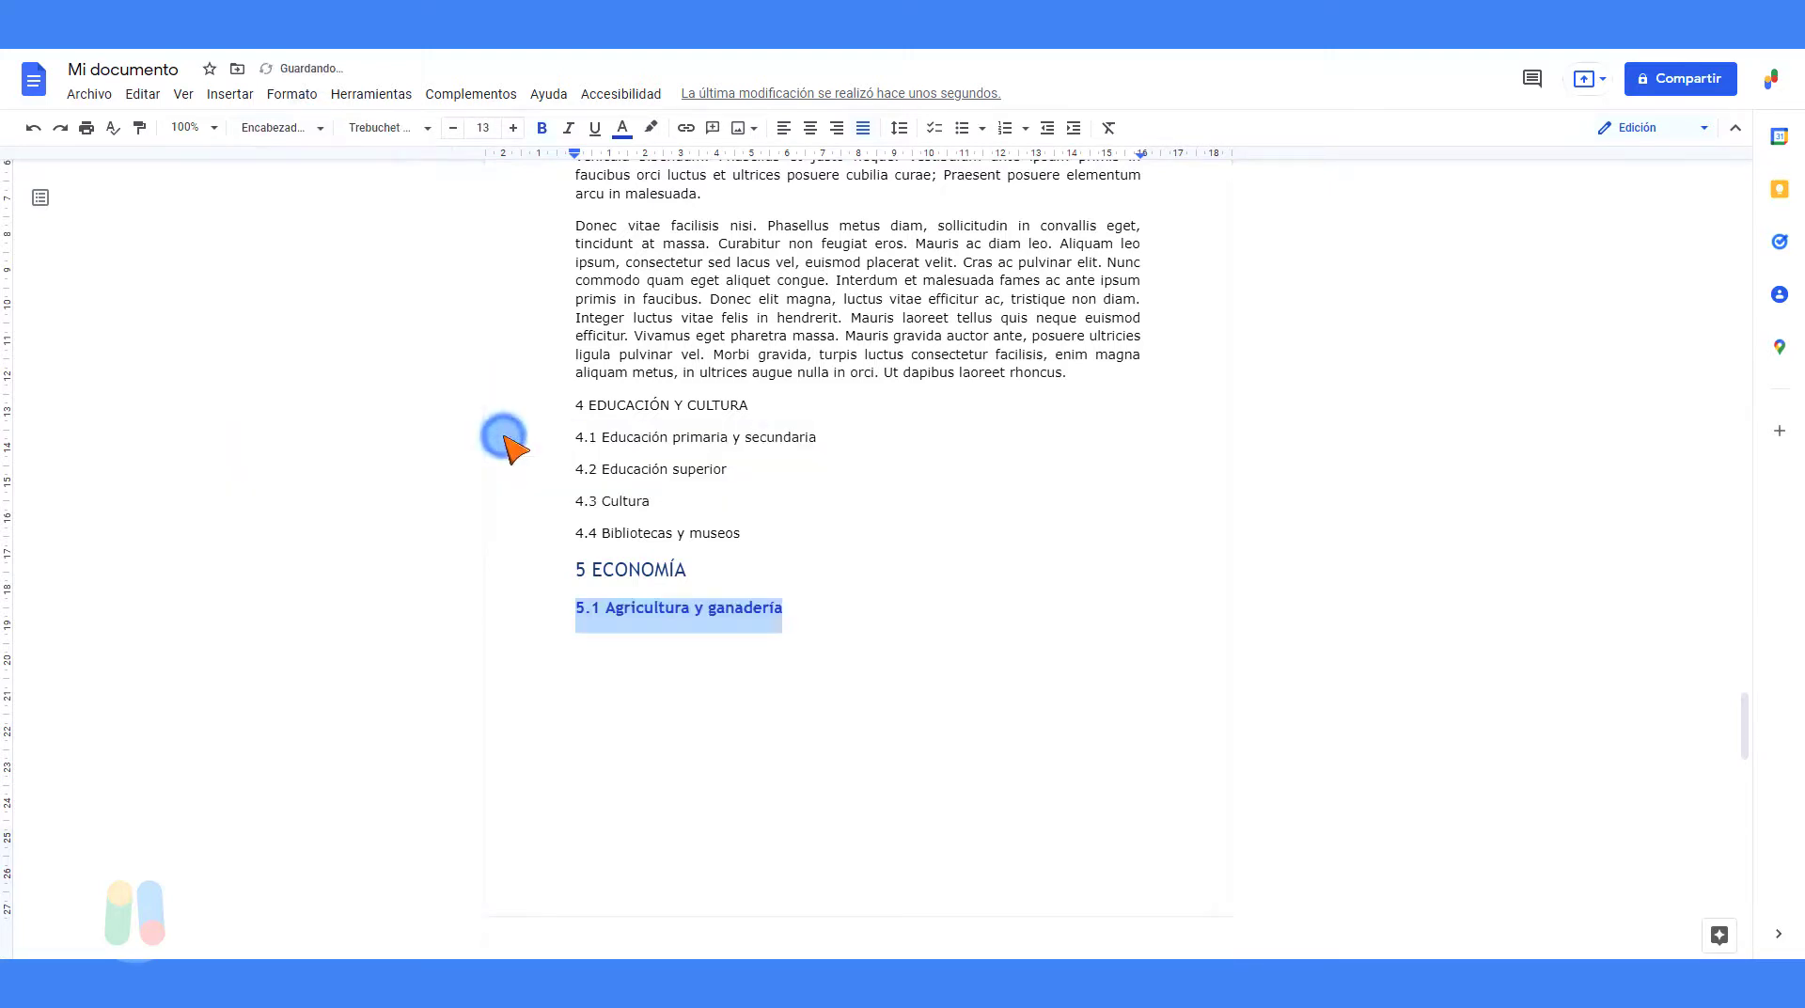
Step: Apply the Encabezado 1 style to "2 TERRITORIO Y RECURSOS" and open the paragraph styles for the line "2.1 Clima"
scroll(808, 620, up, 20)
triple_click(778, 649)
click(282, 128)
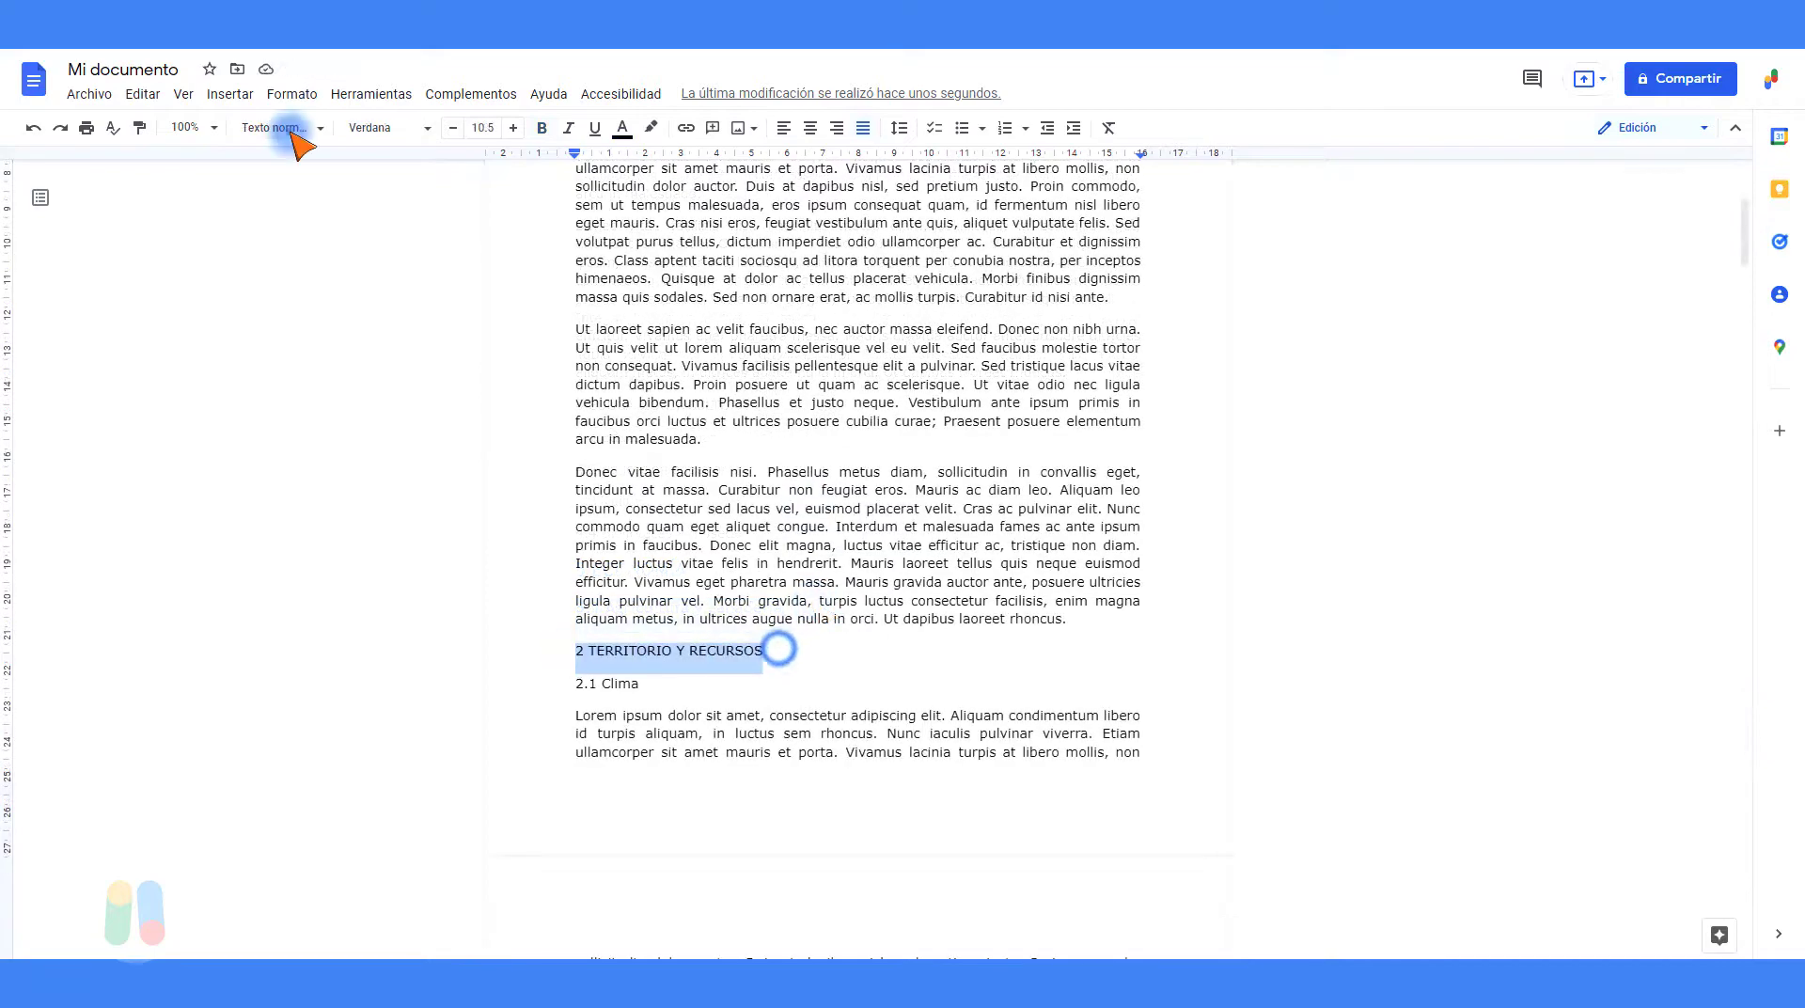
mouse_move(330, 377)
click(571, 366)
triple_click(665, 689)
click(282, 128)
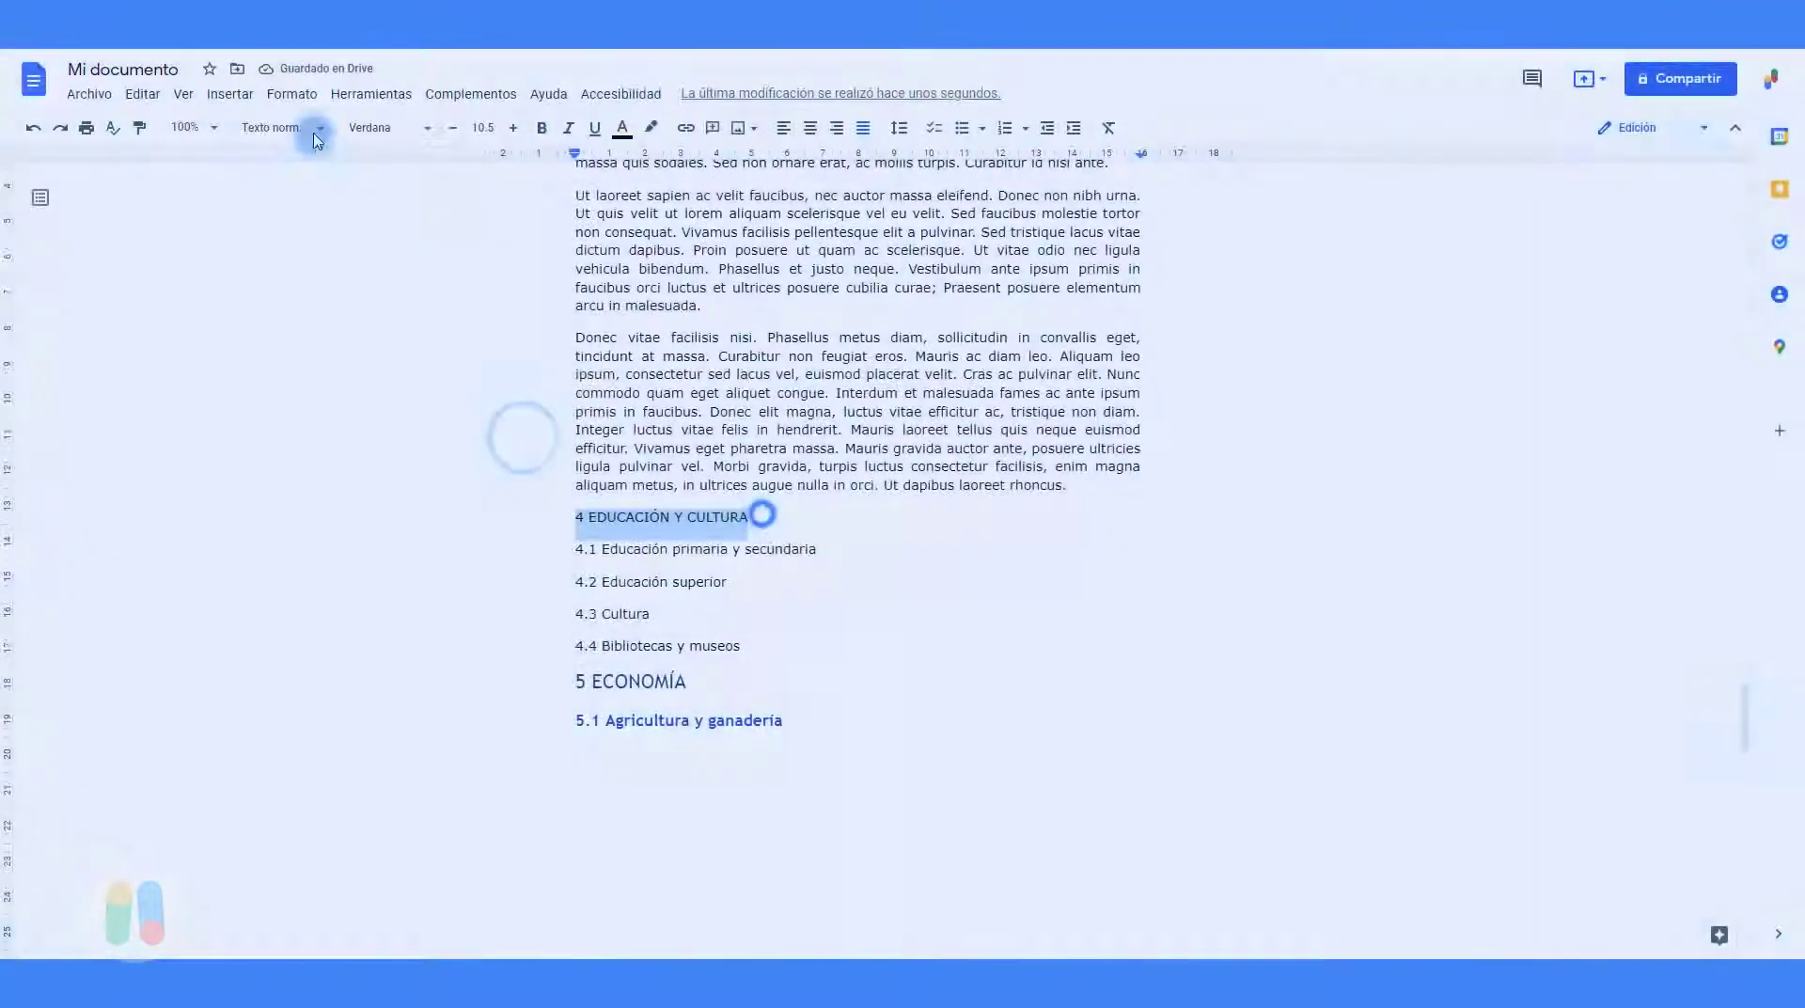
Step: Apply the Encabezado 1 style to the line "4 EDUCACIÓN Y CULTURA"
click(314, 140)
mouse_move(398, 381)
click(512, 365)
Step: Apply the Encabezado 2 style to the four subsection lines 4.1 to 4.4 under 4 EDUCACIÓN Y CULTURA
drag(826, 564, 766, 657)
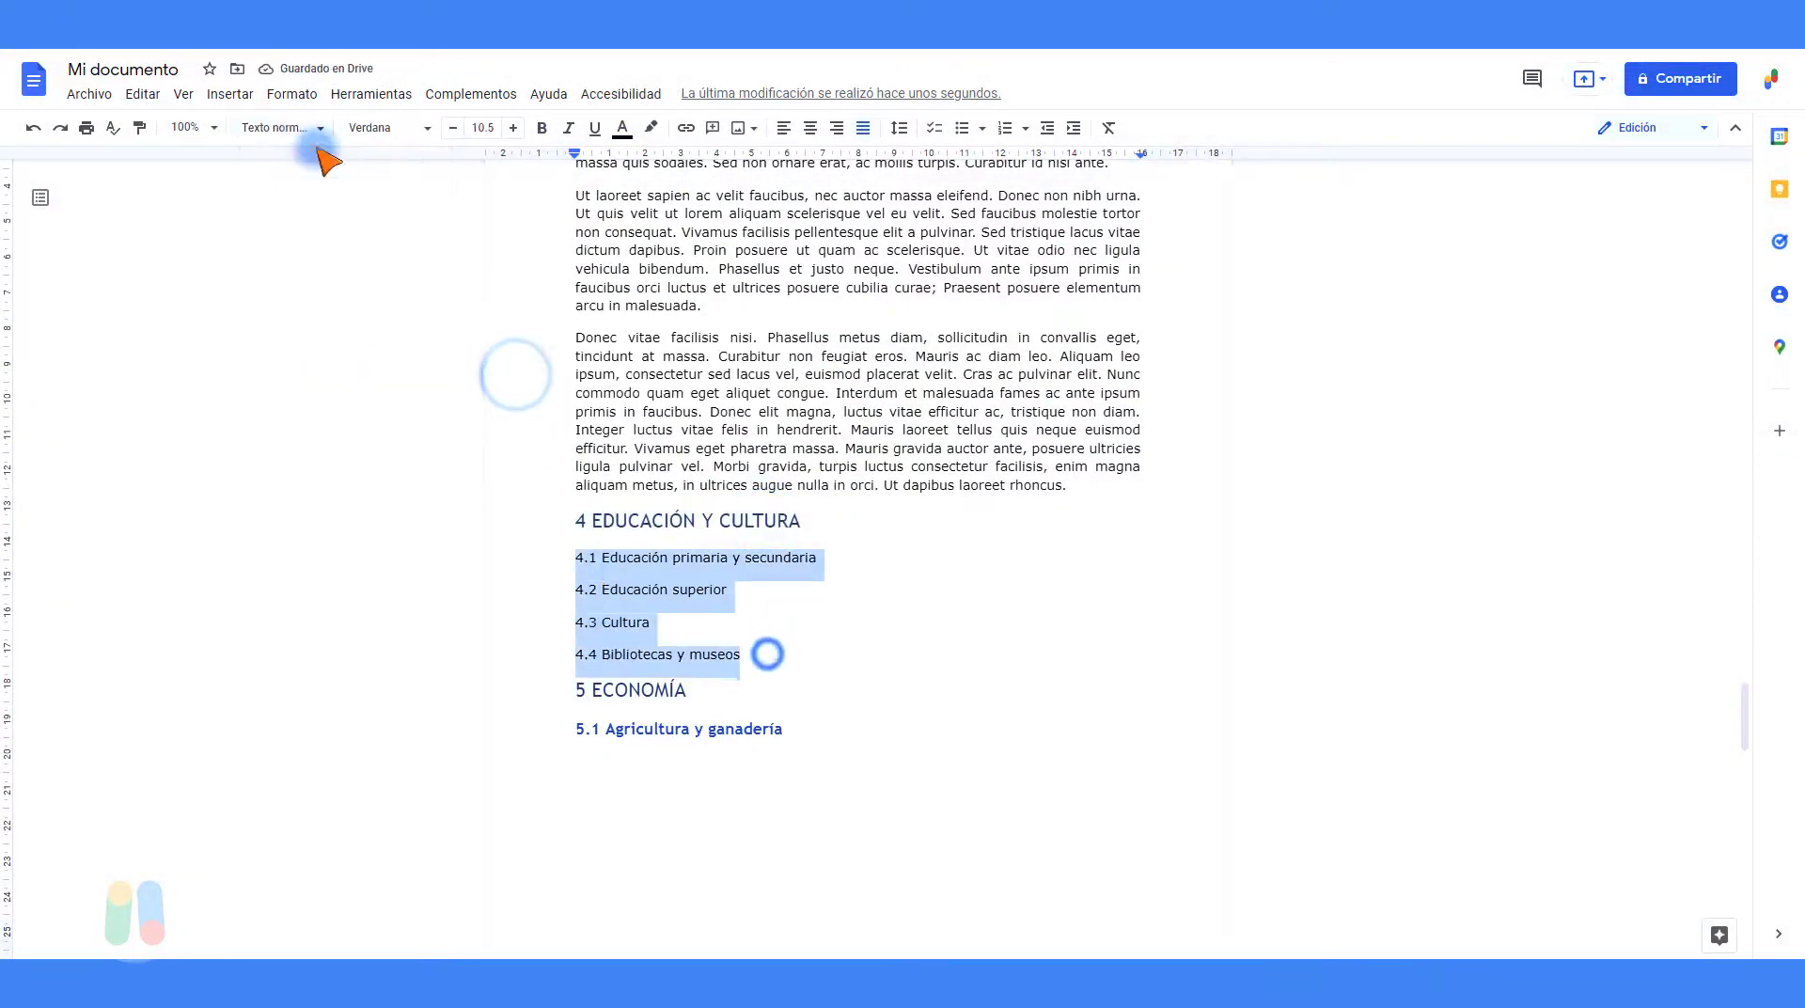
click(305, 127)
mouse_move(385, 437)
click(533, 433)
click(858, 556)
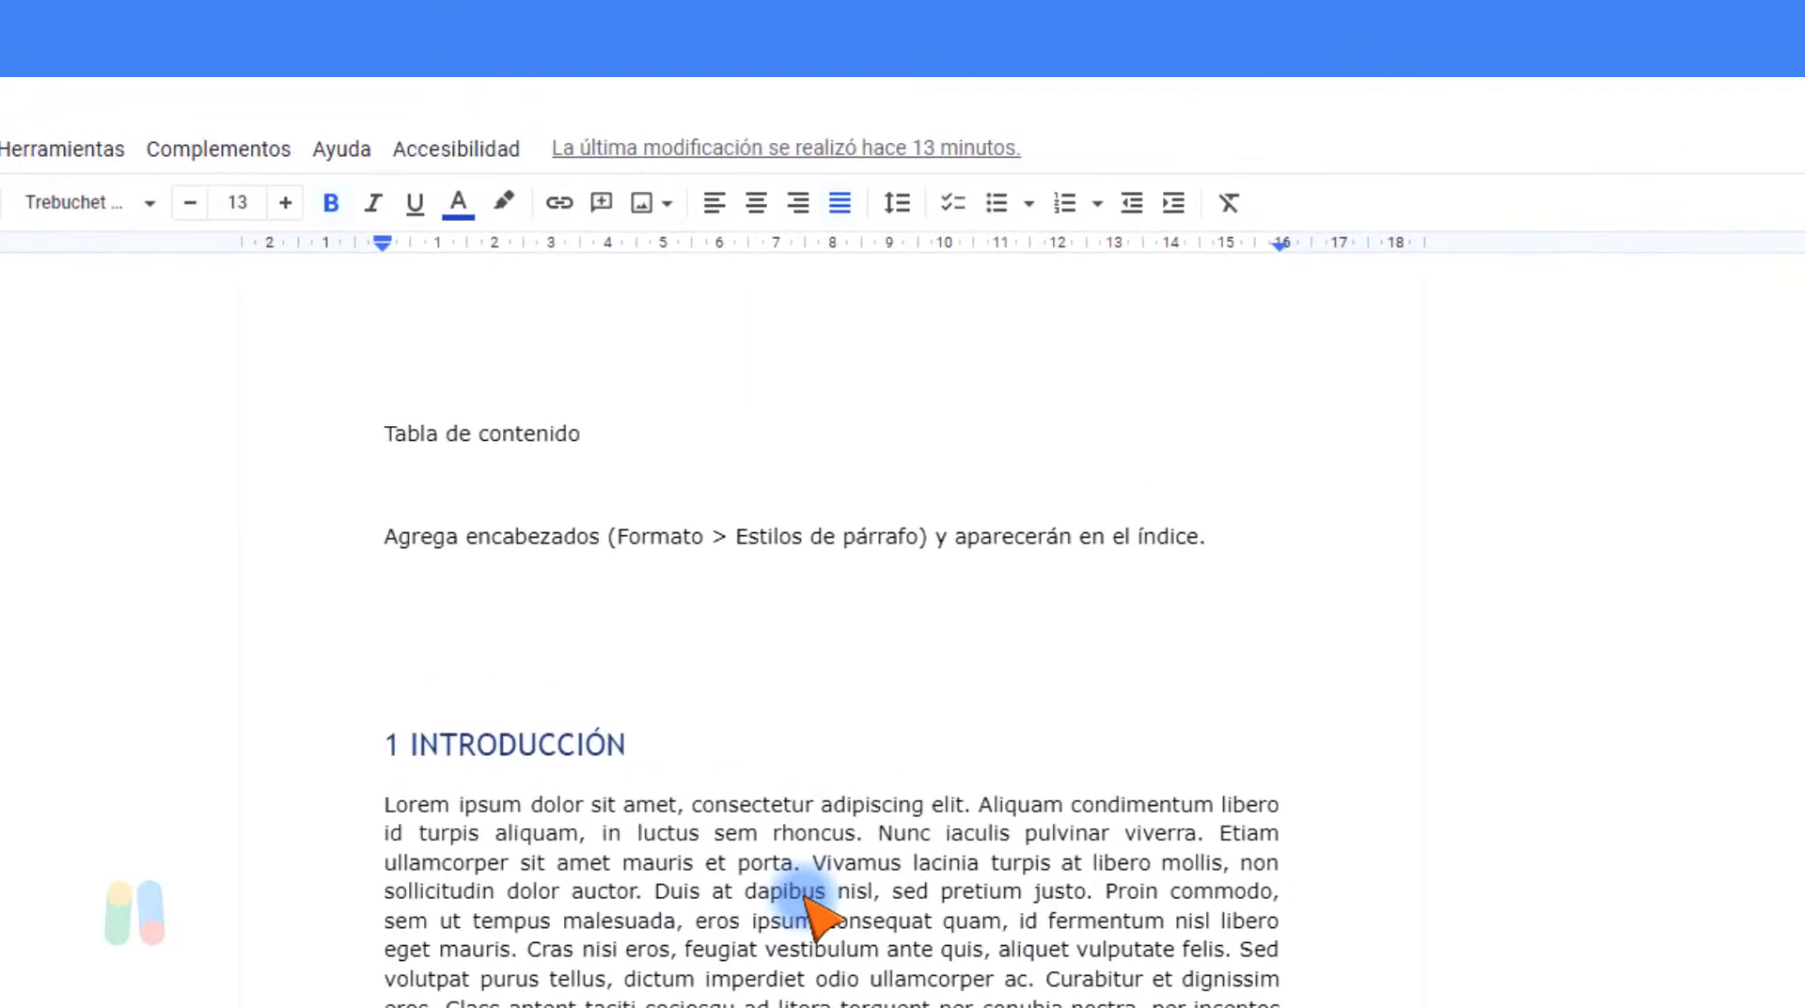
Step: Update the table of contents above the introduction so it lists the styled headings
click(580, 536)
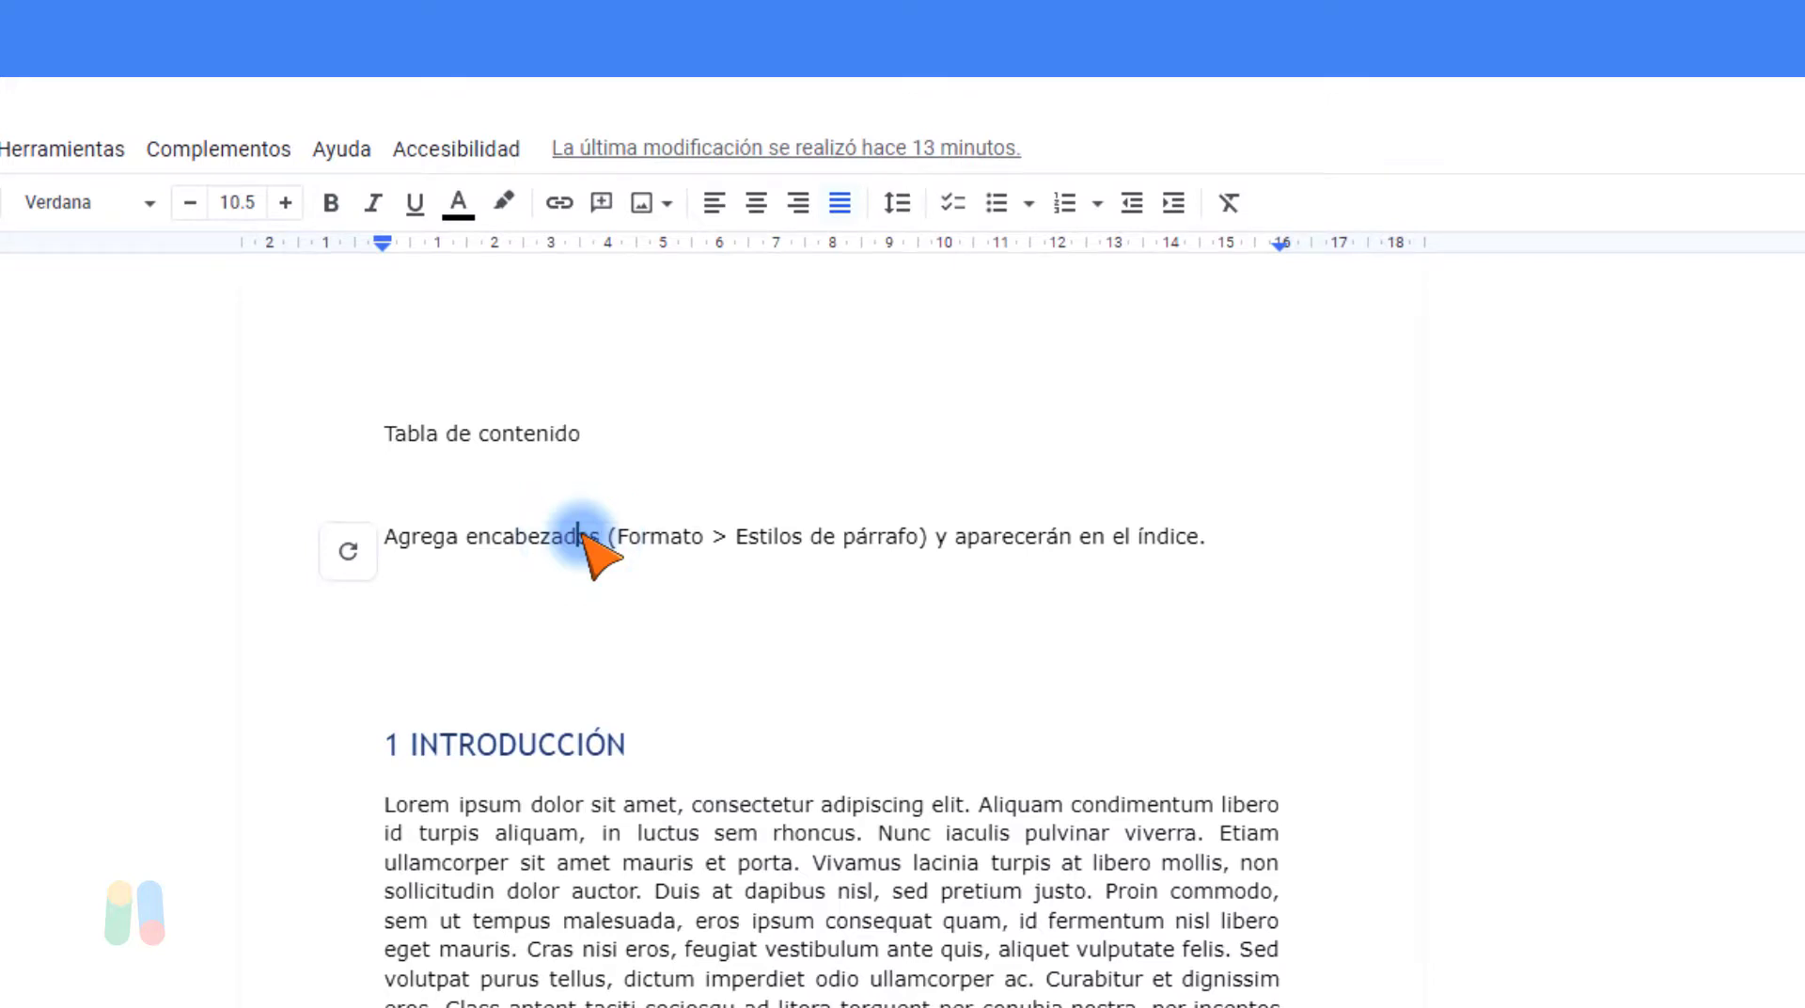
click(348, 552)
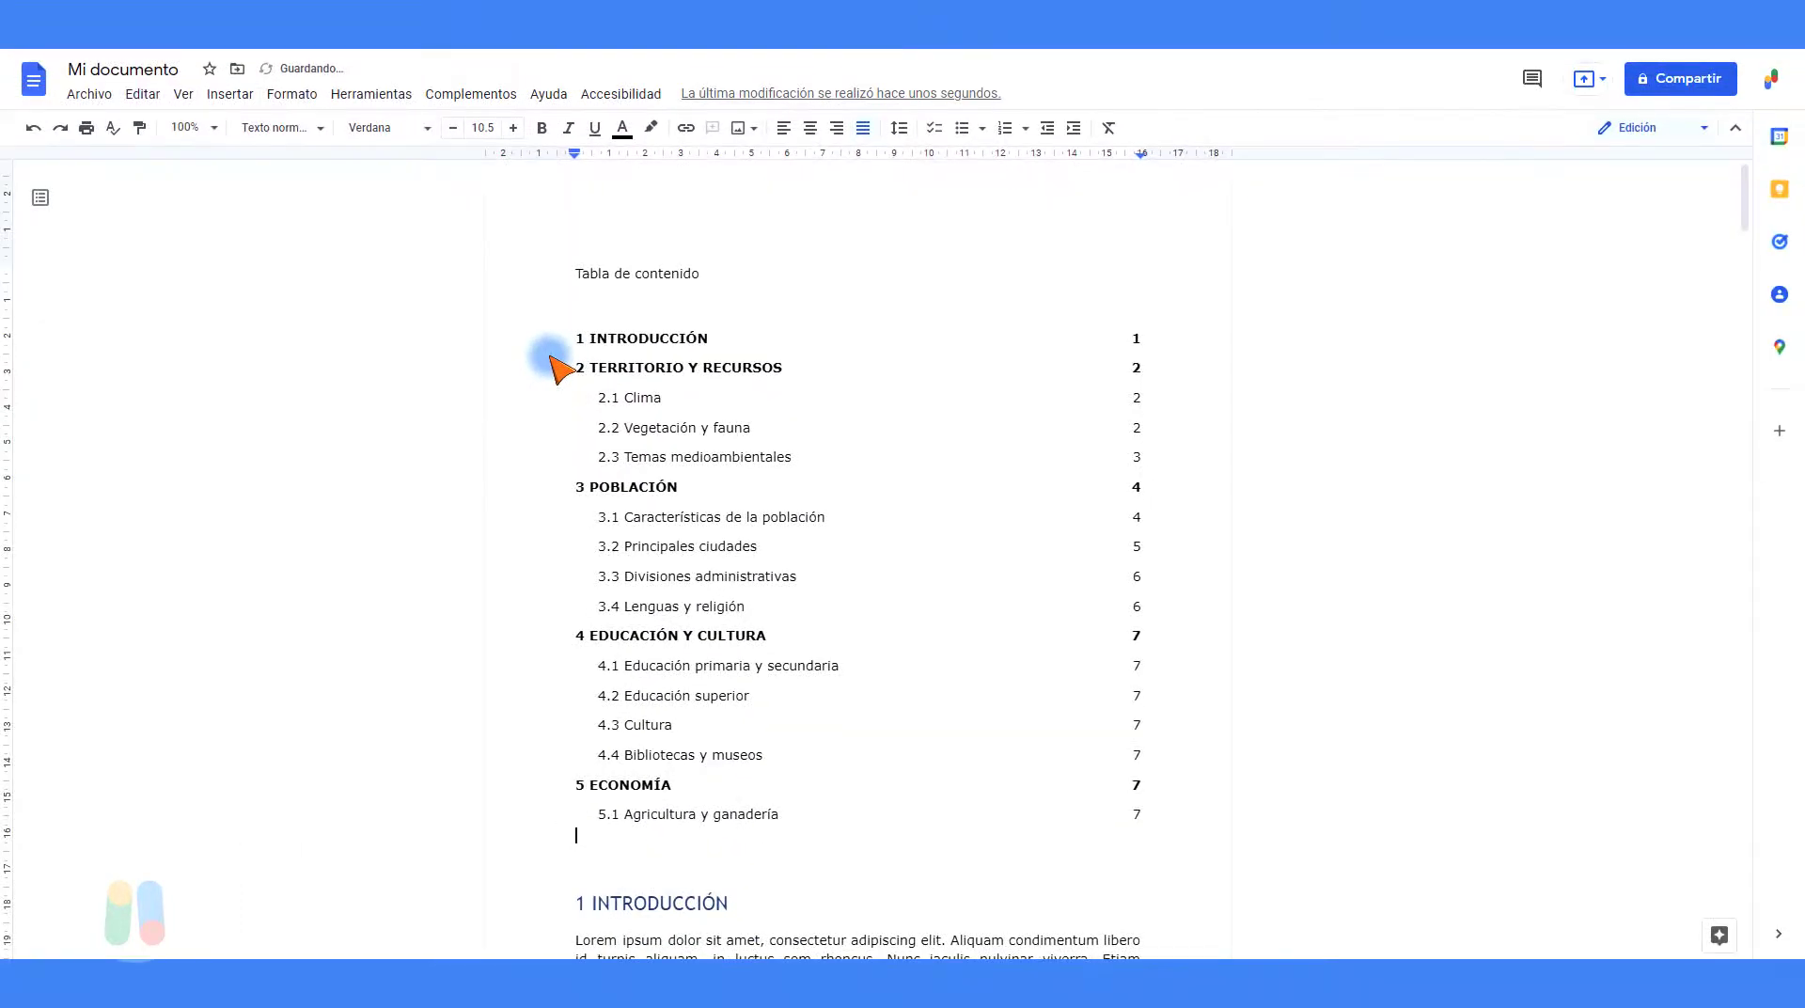
right_click(786, 375)
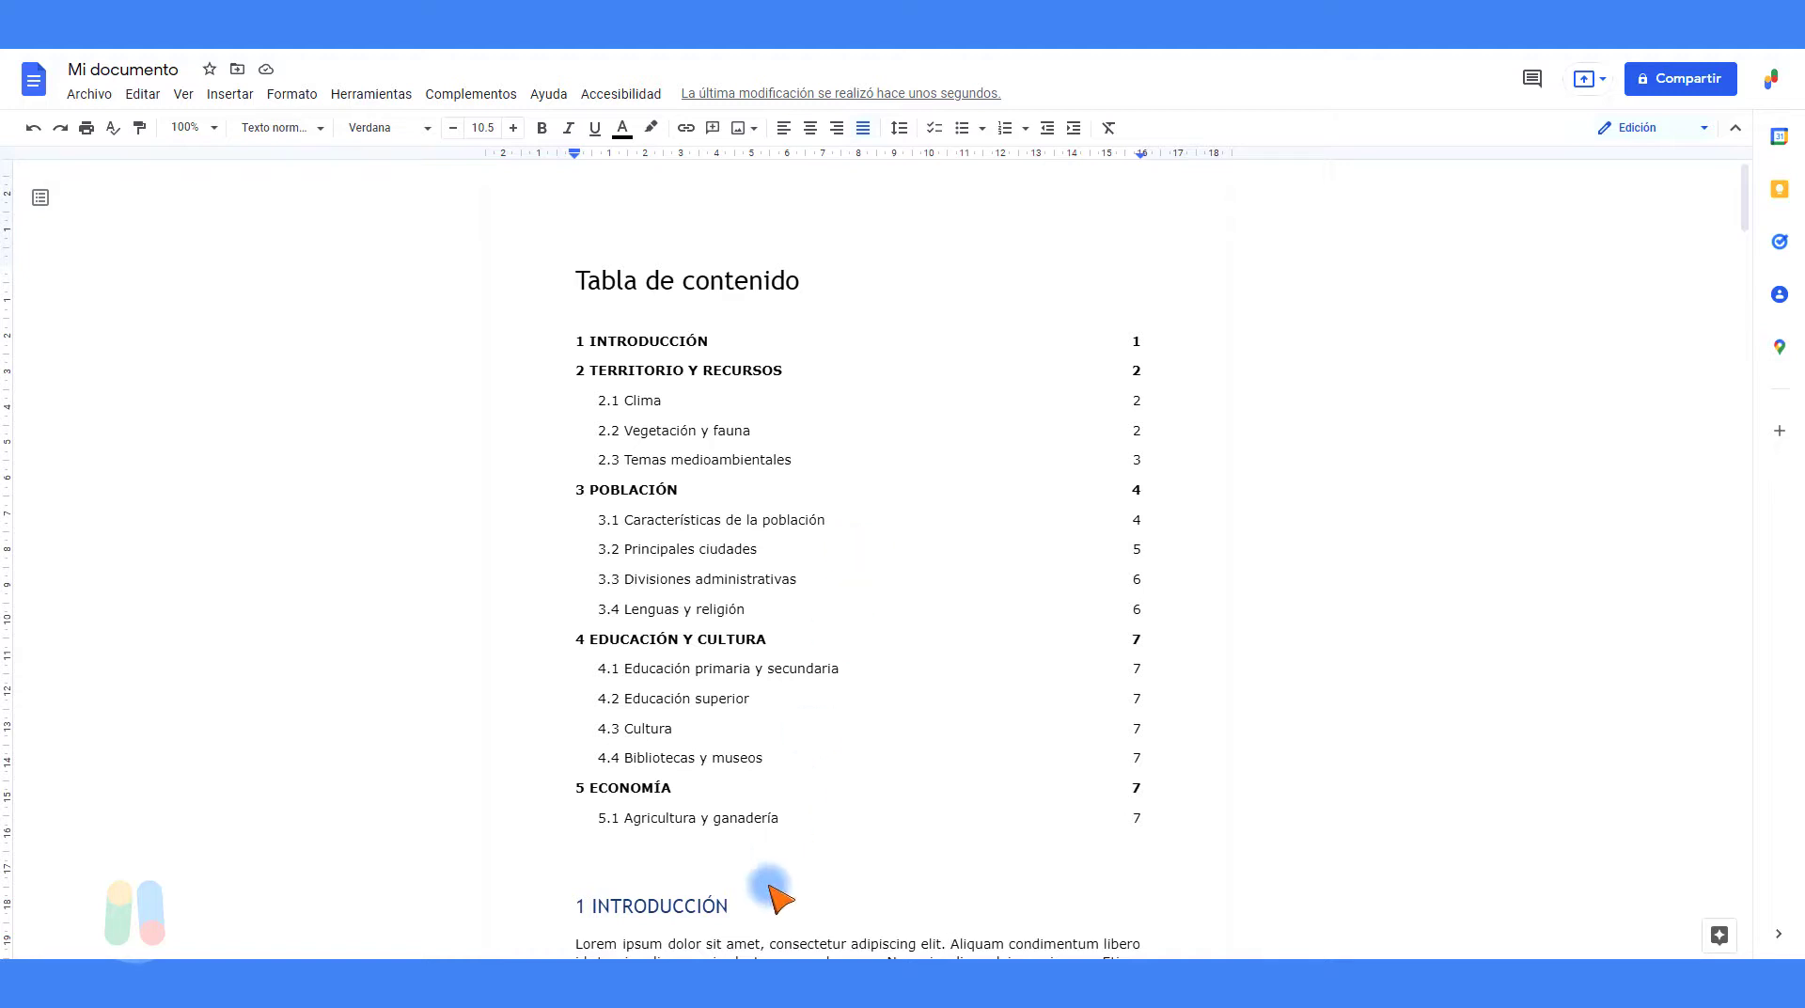
drag(736, 910, 582, 910)
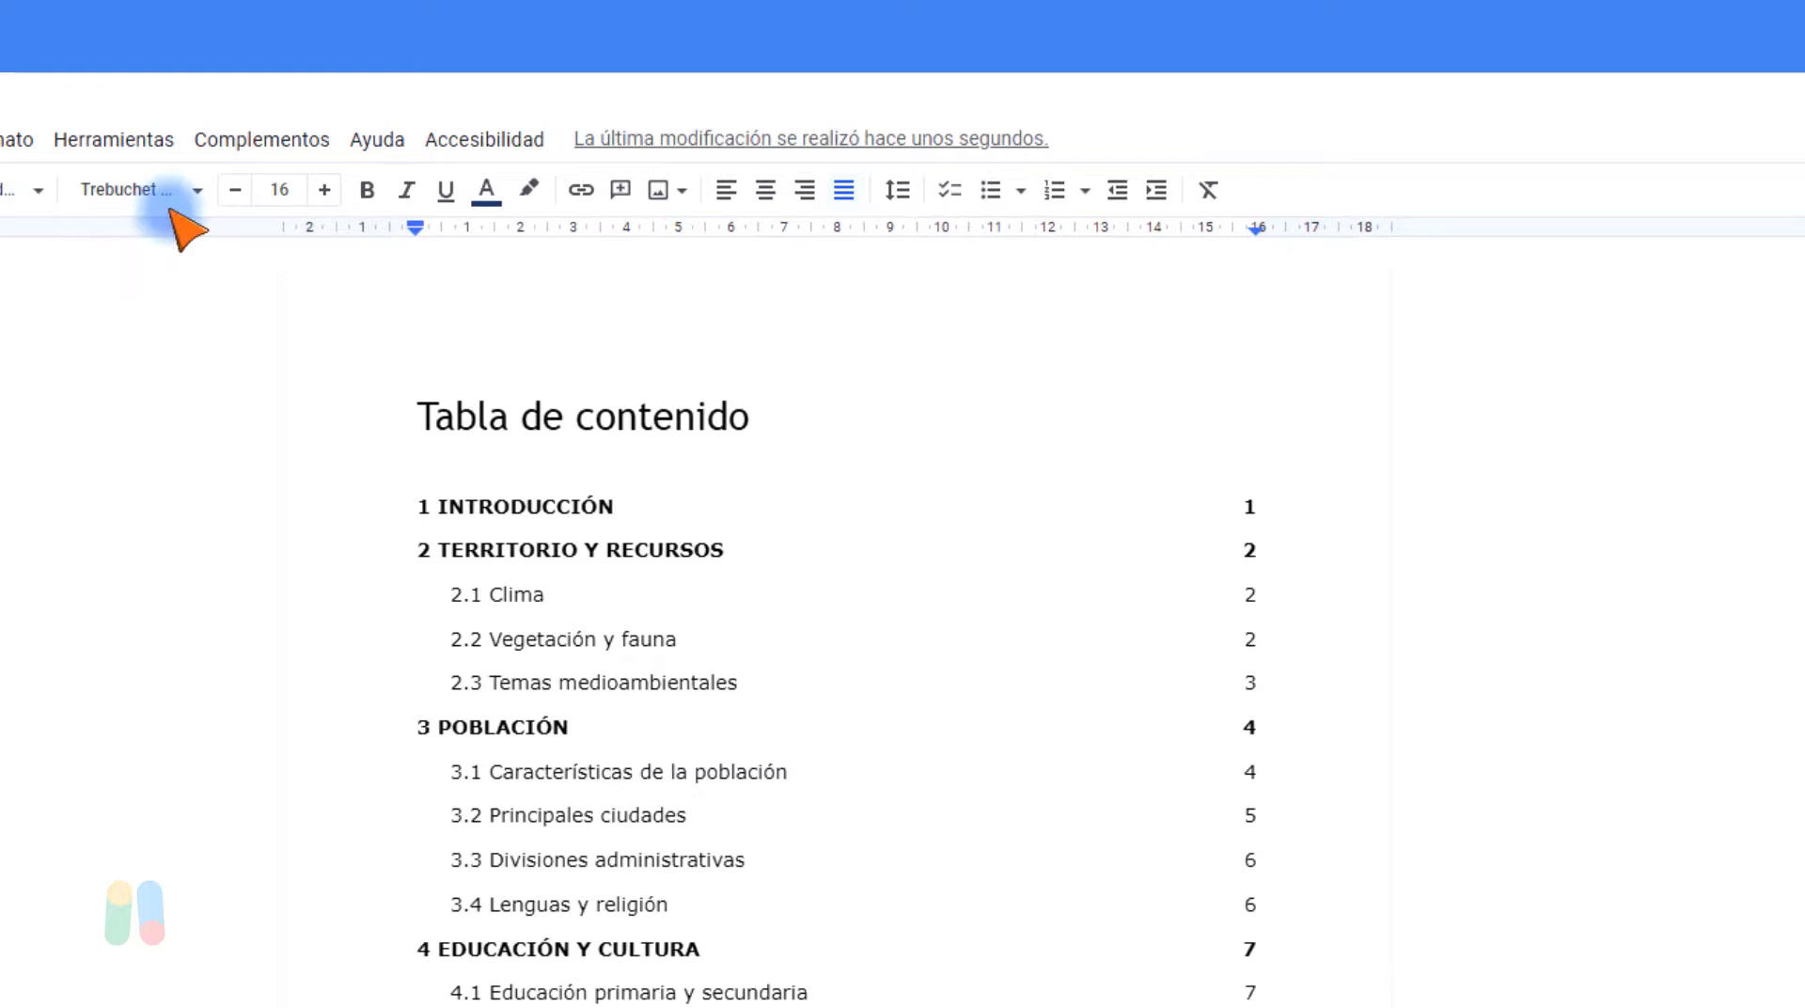
click(446, 192)
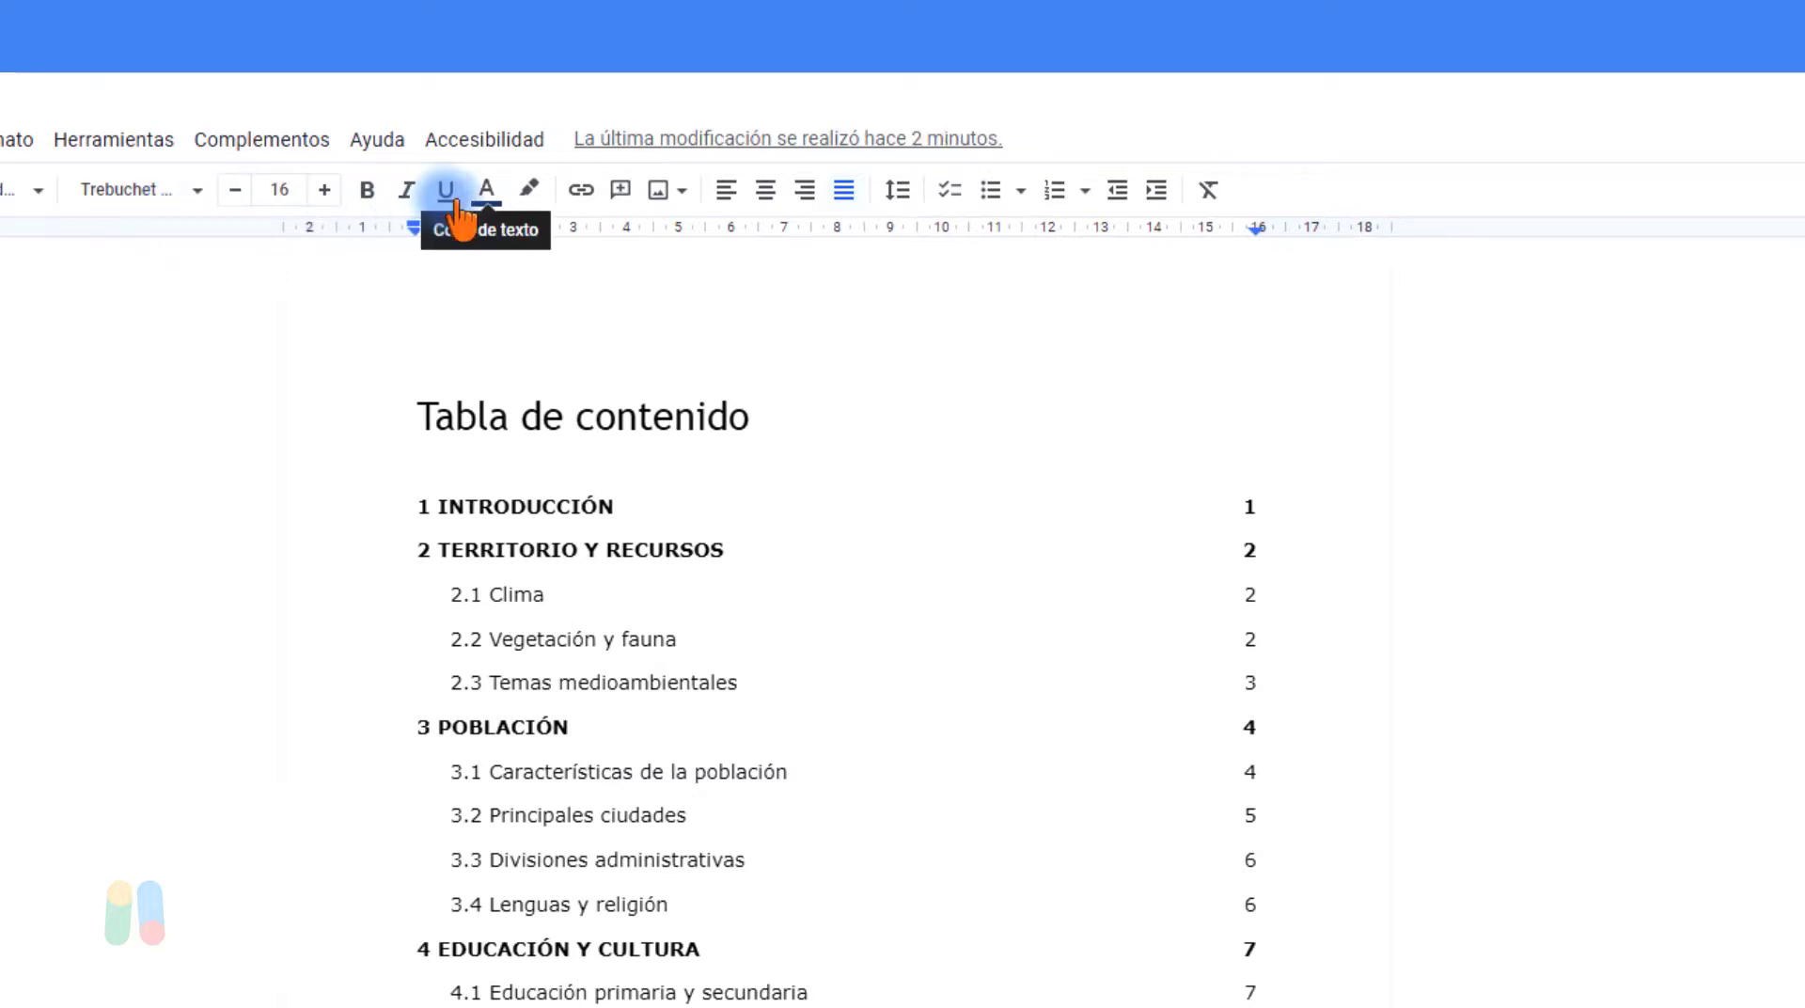
click(39, 191)
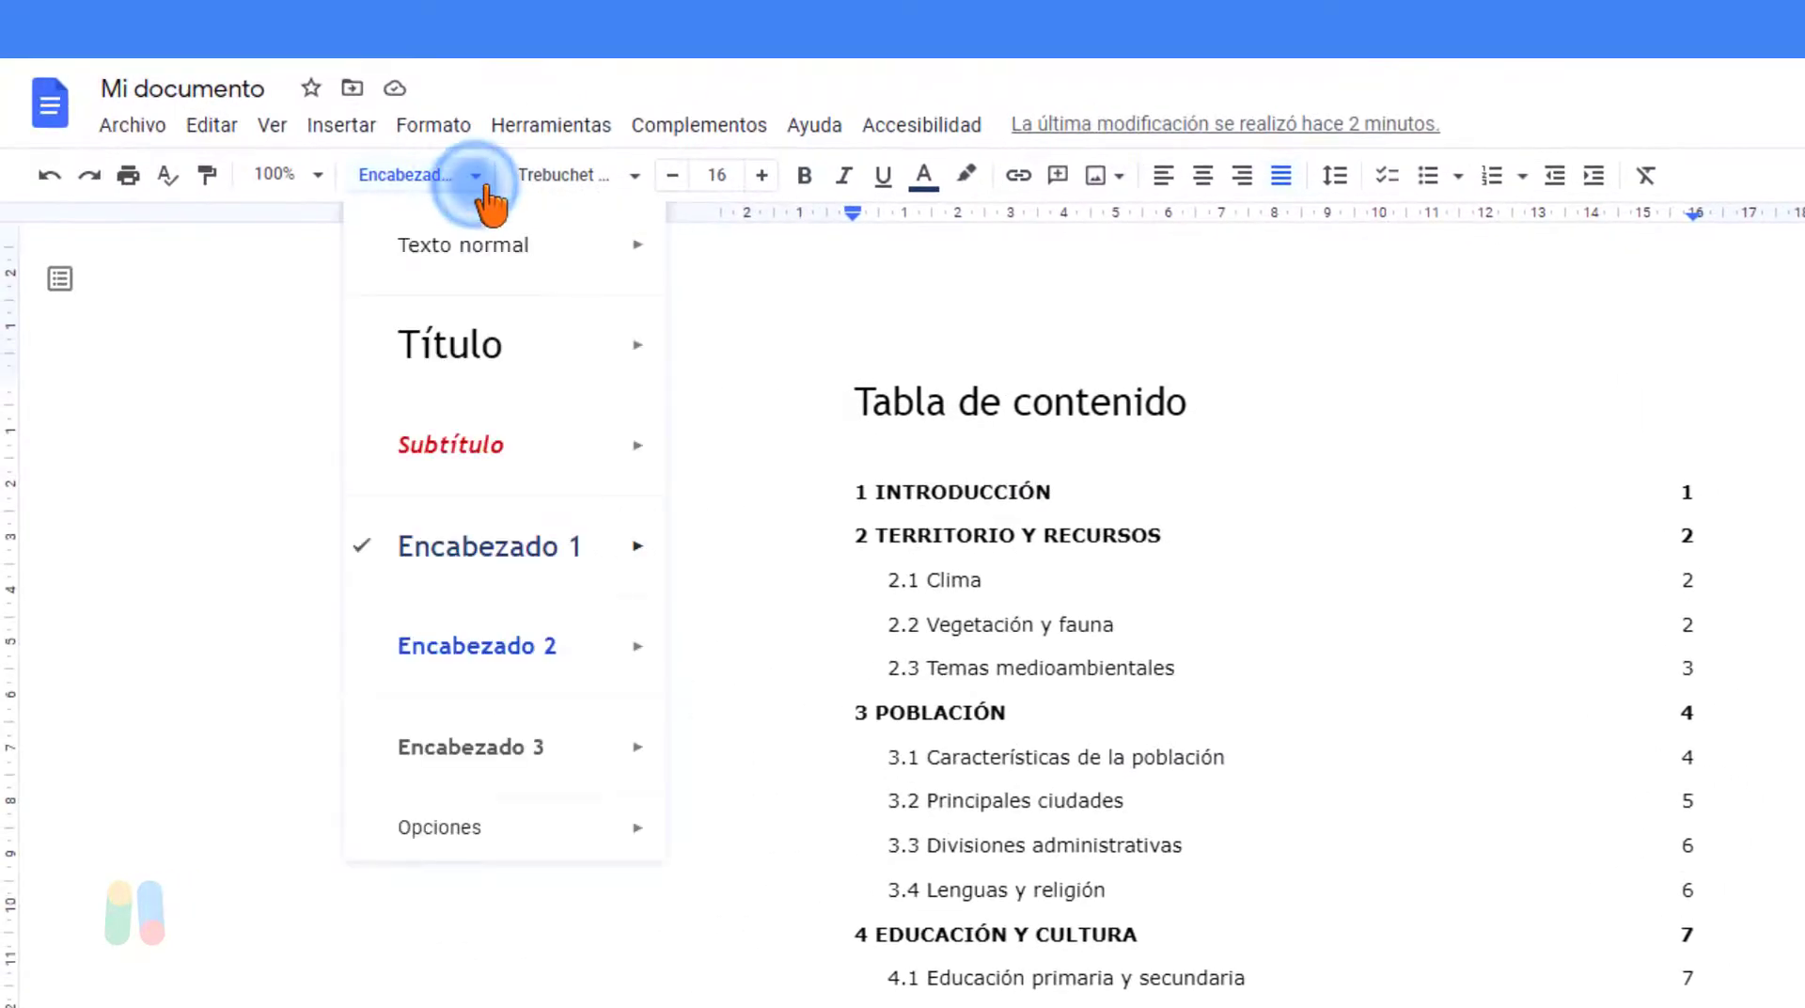
mouse_move(628, 575)
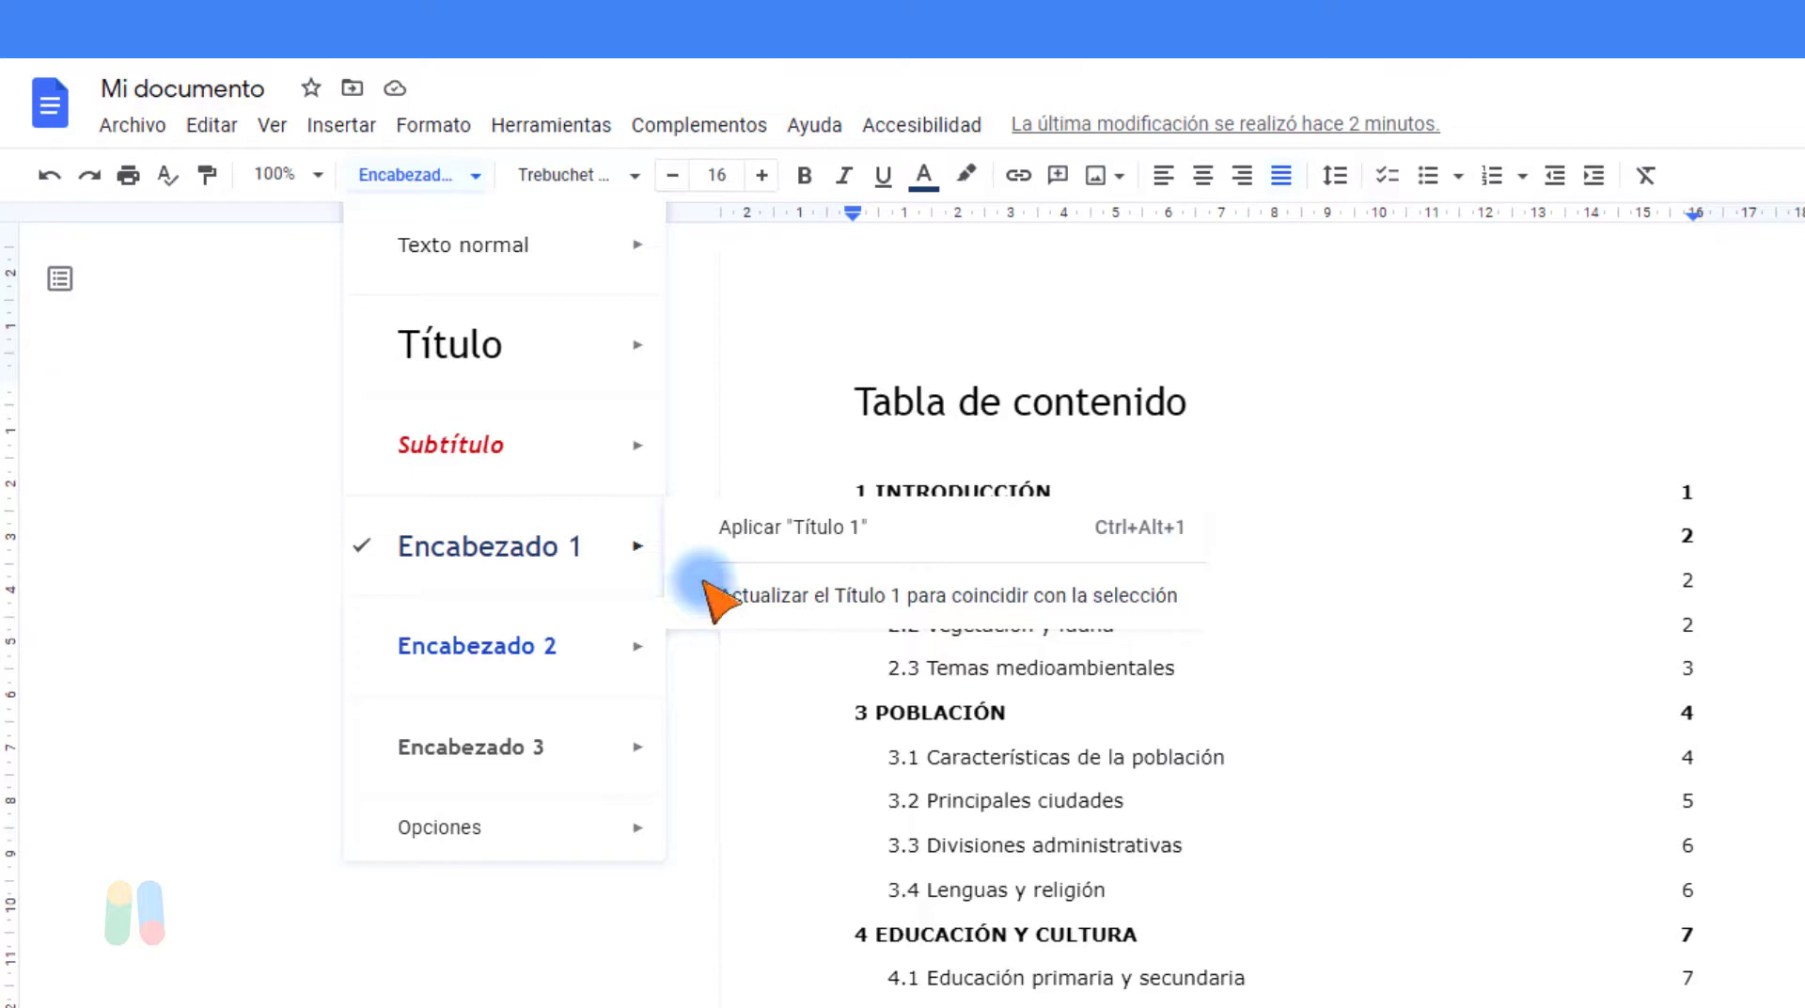
click(830, 957)
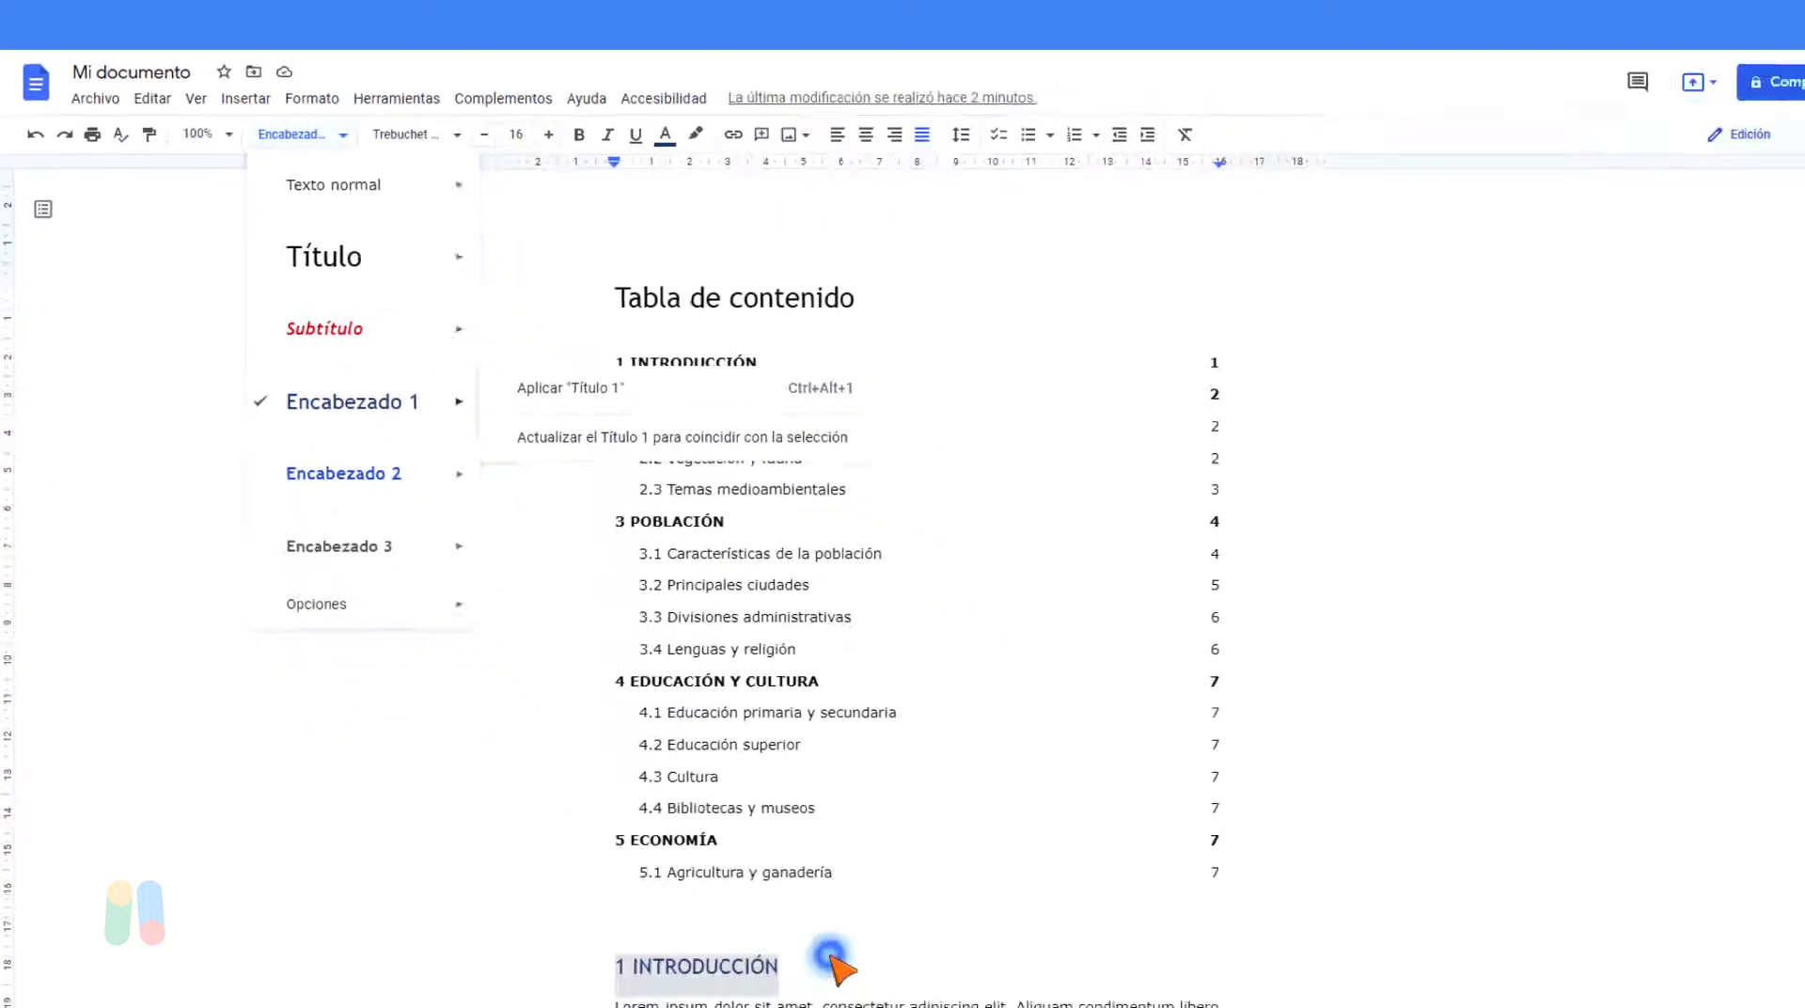
Step: Format the body heading 1 INTRODUCCIÓN in Allerta, size 17, bold and dark red
click(697, 906)
drag(697, 906, 575, 906)
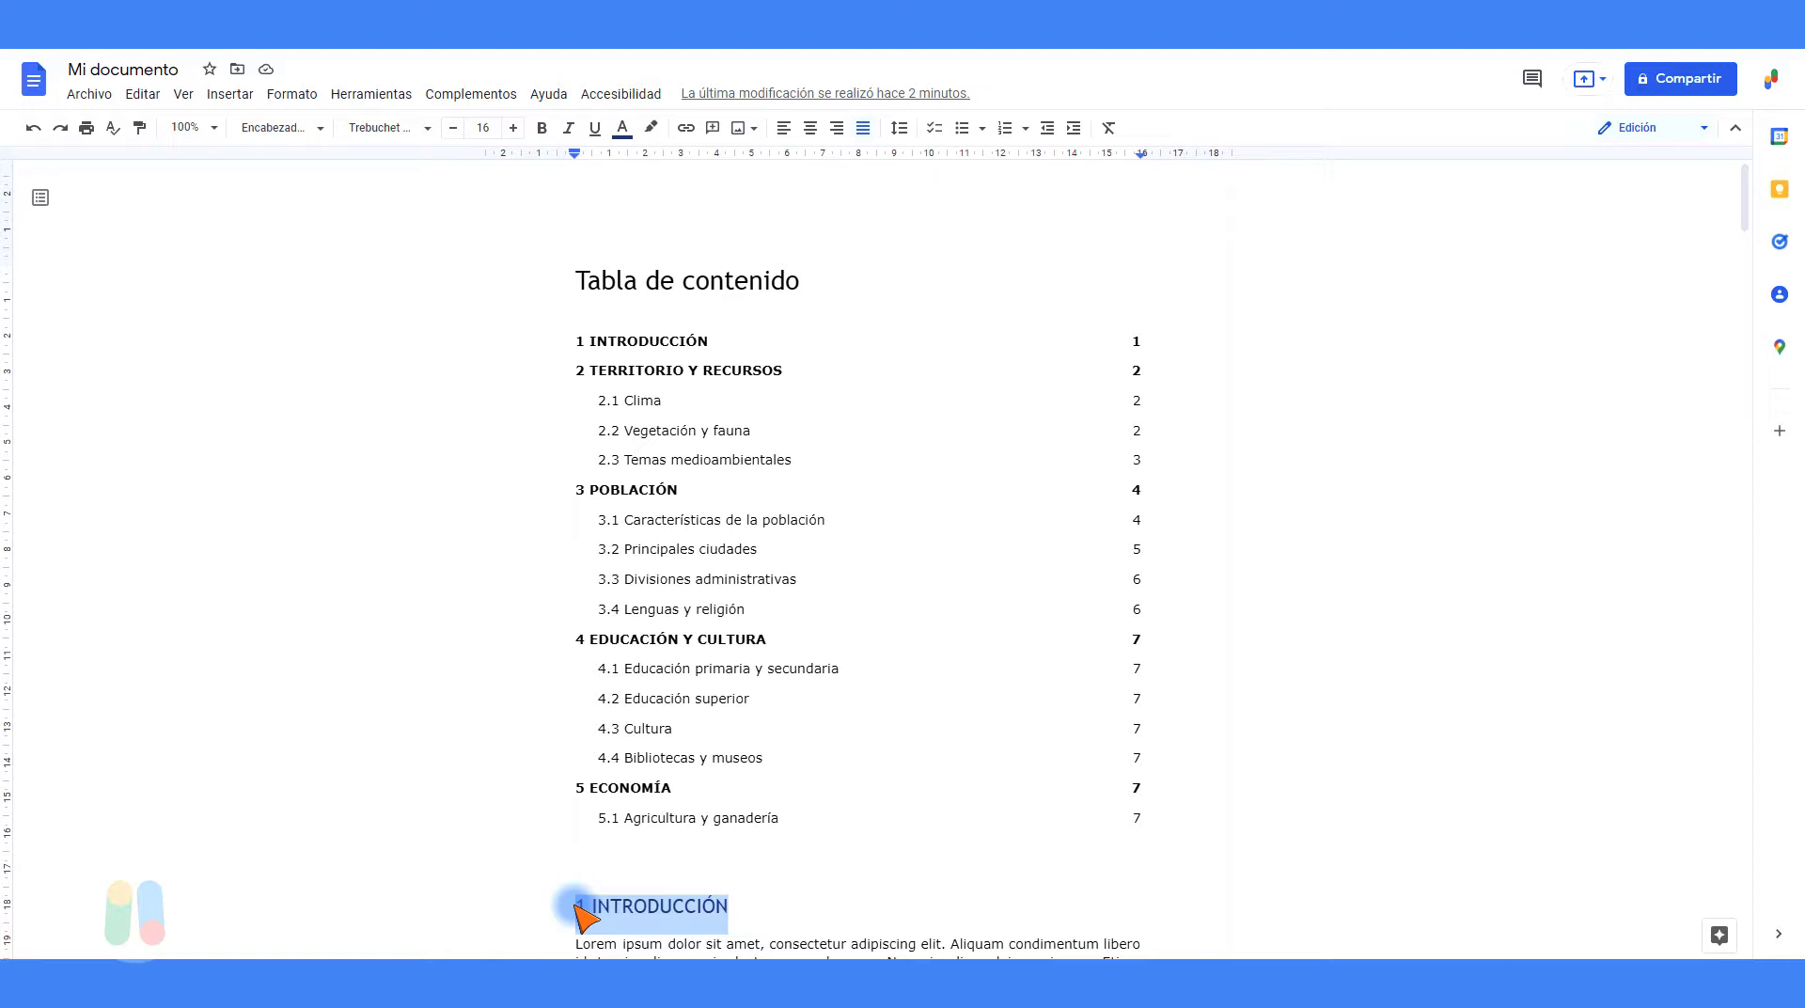
click(428, 128)
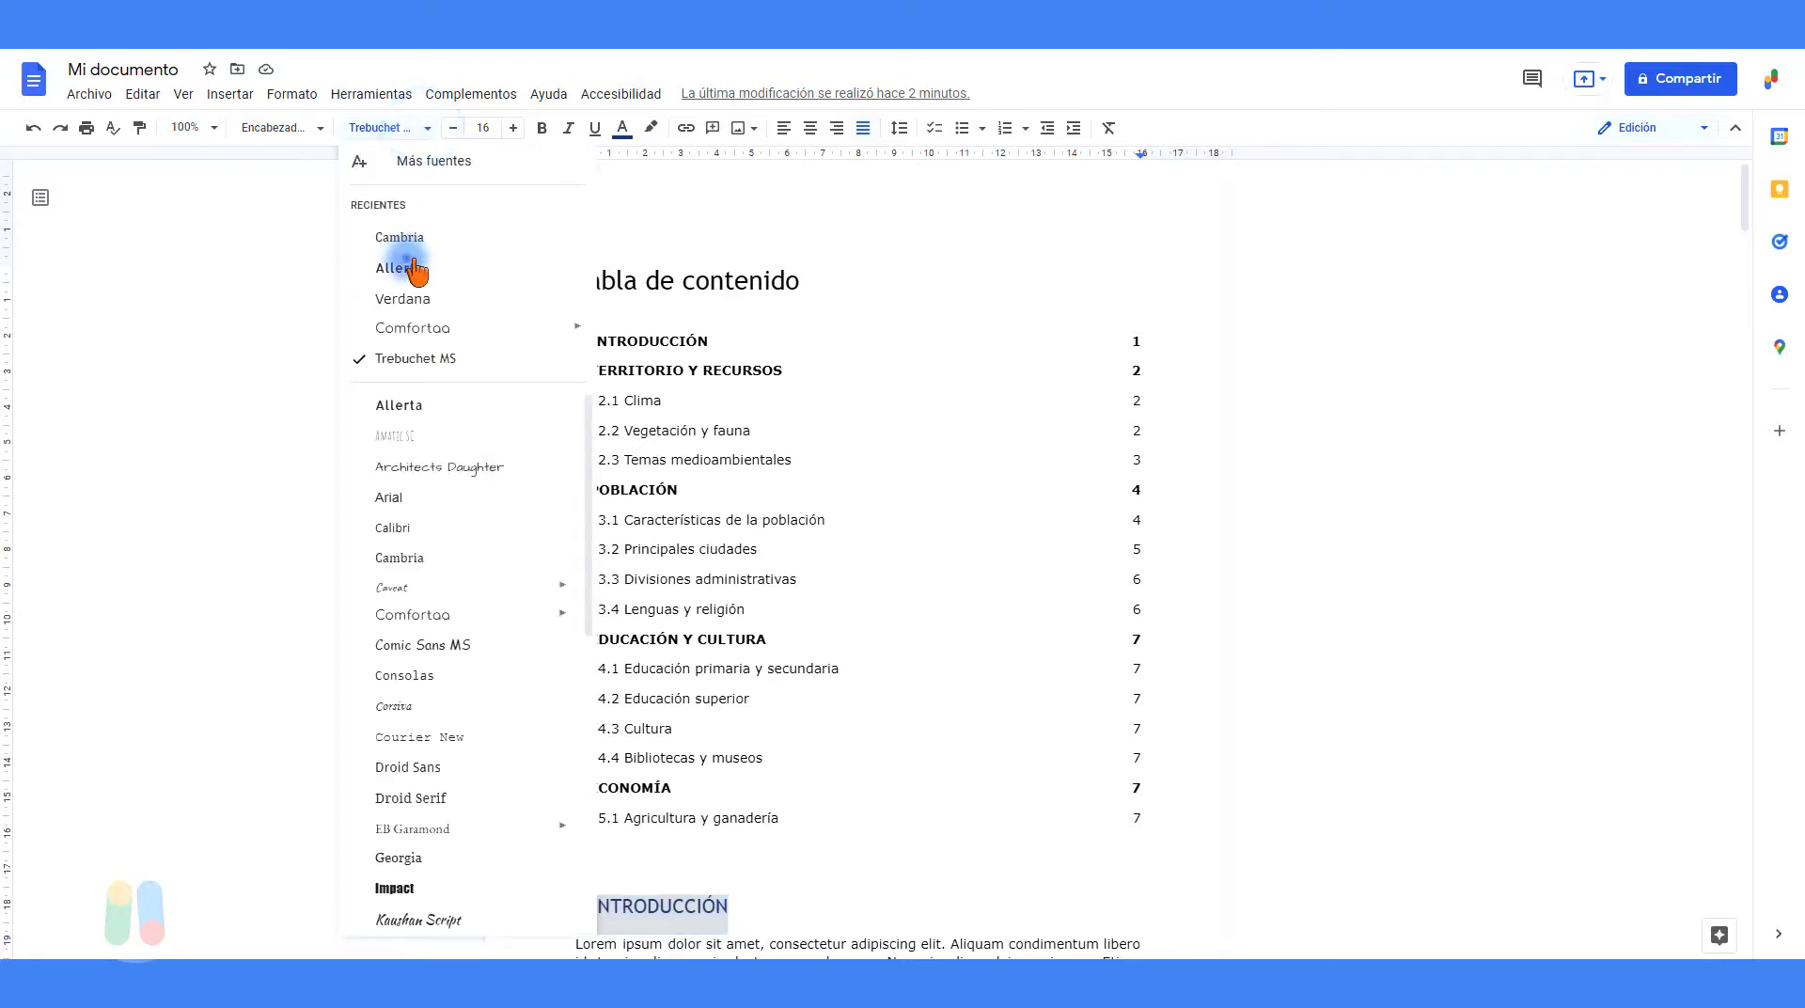
click(417, 269)
click(513, 128)
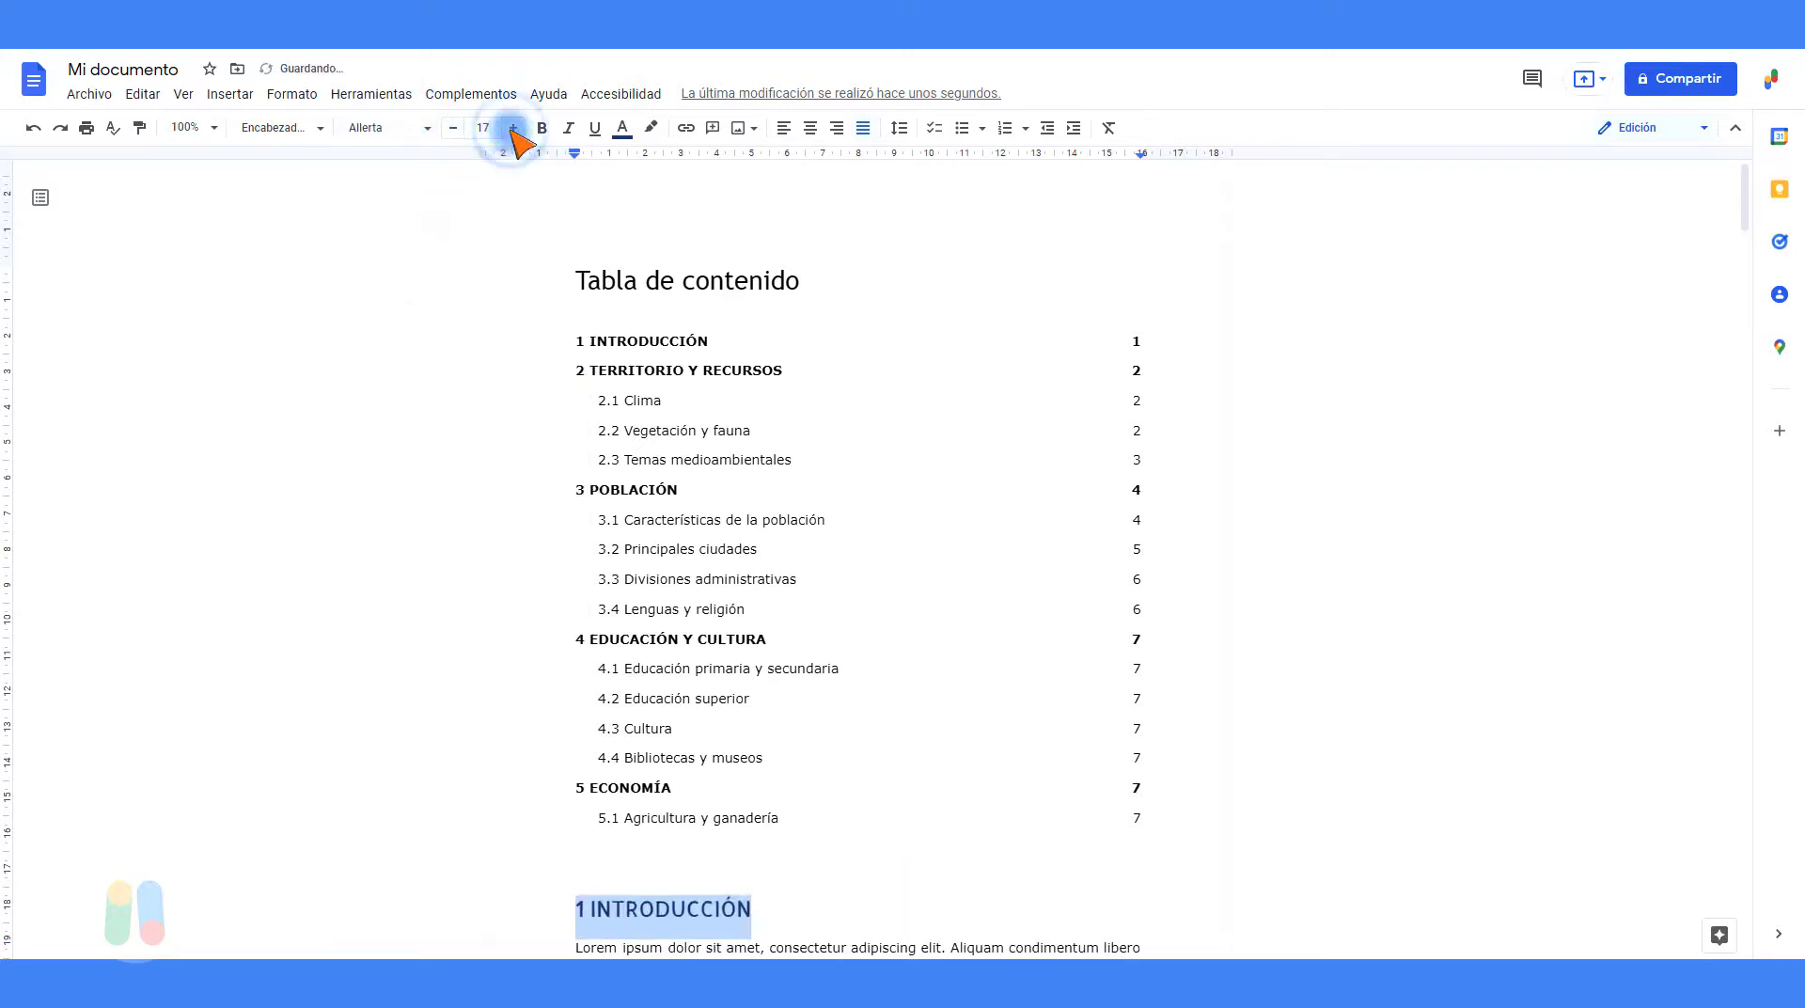
click(541, 128)
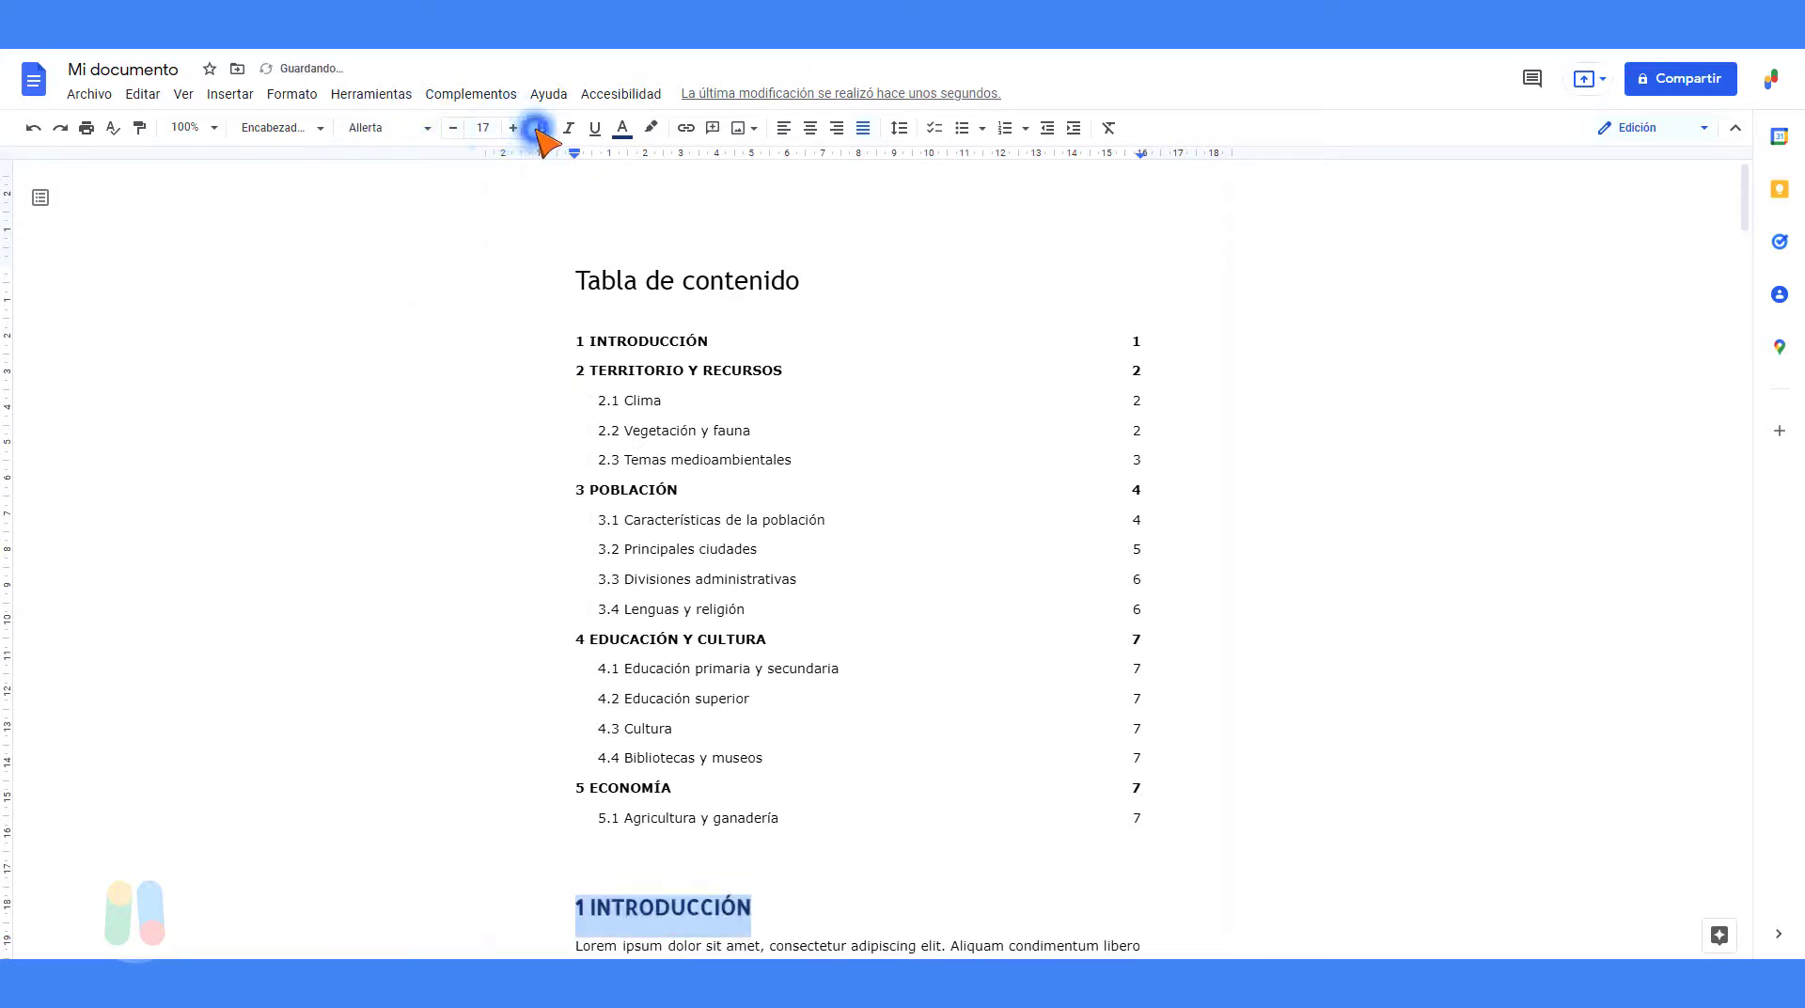
click(622, 130)
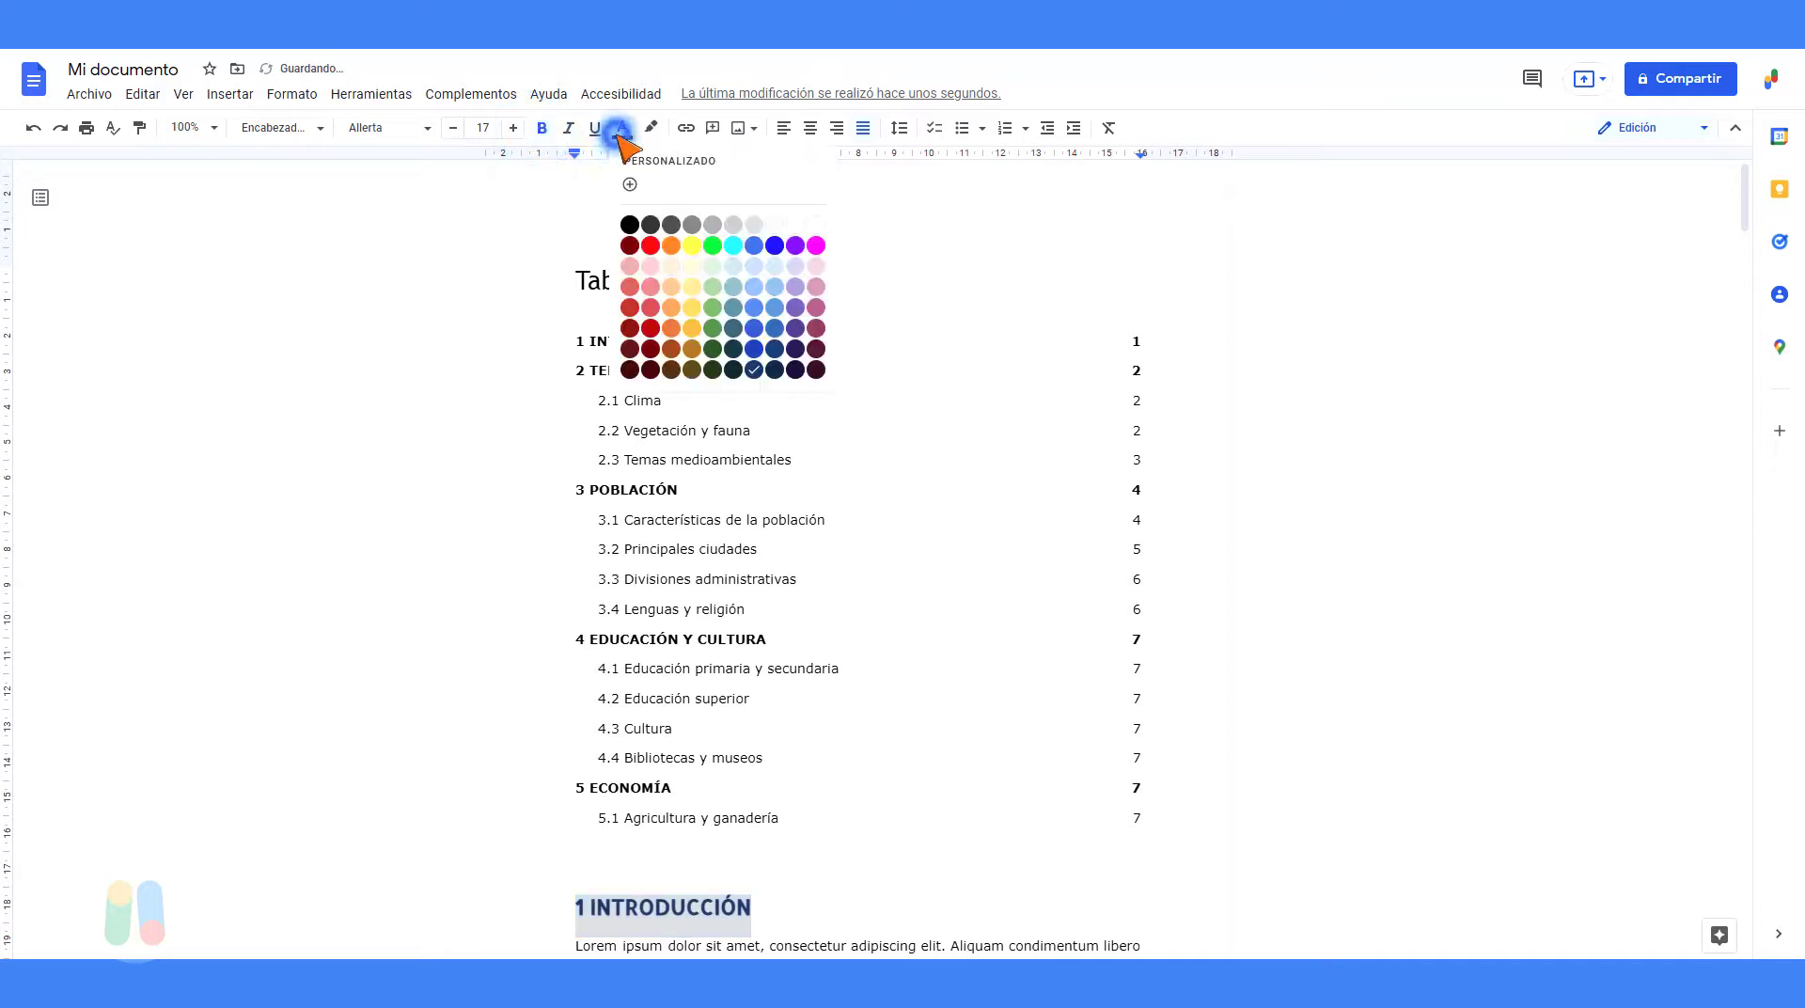
click(630, 245)
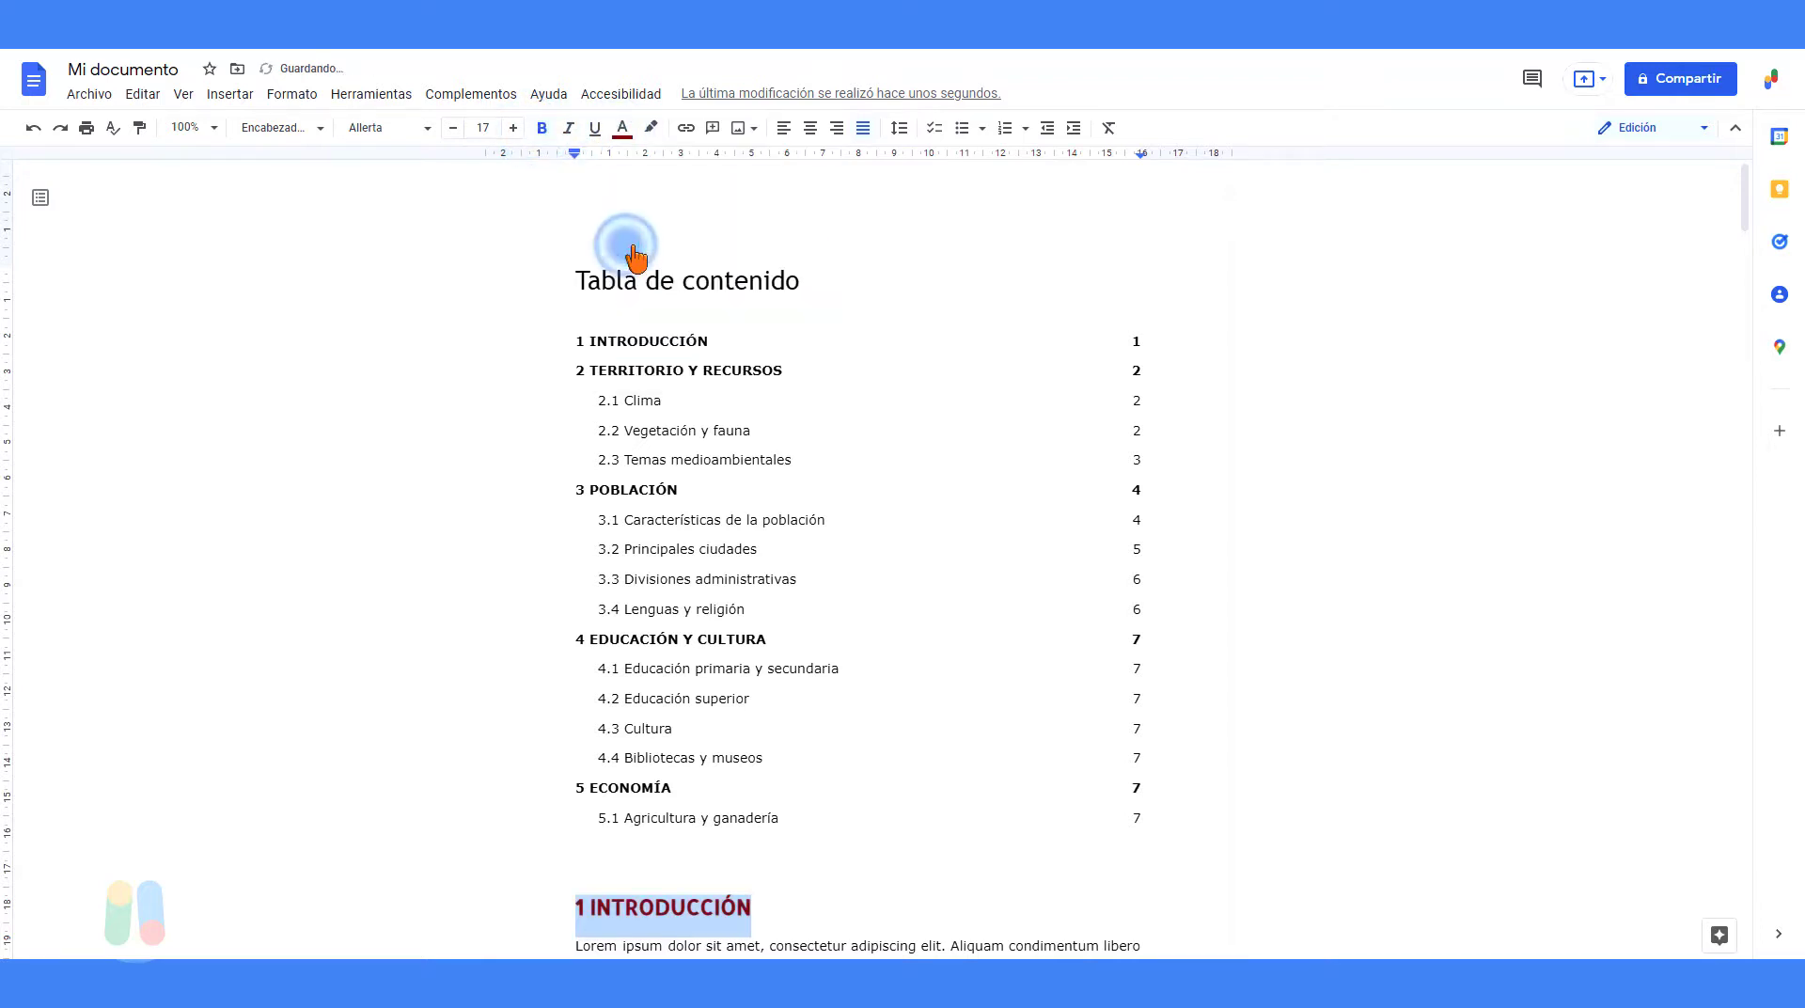
Step: Update the Encabezado 1 style to match the formatting of the heading 1 INTRODUCCIÓN
click(320, 128)
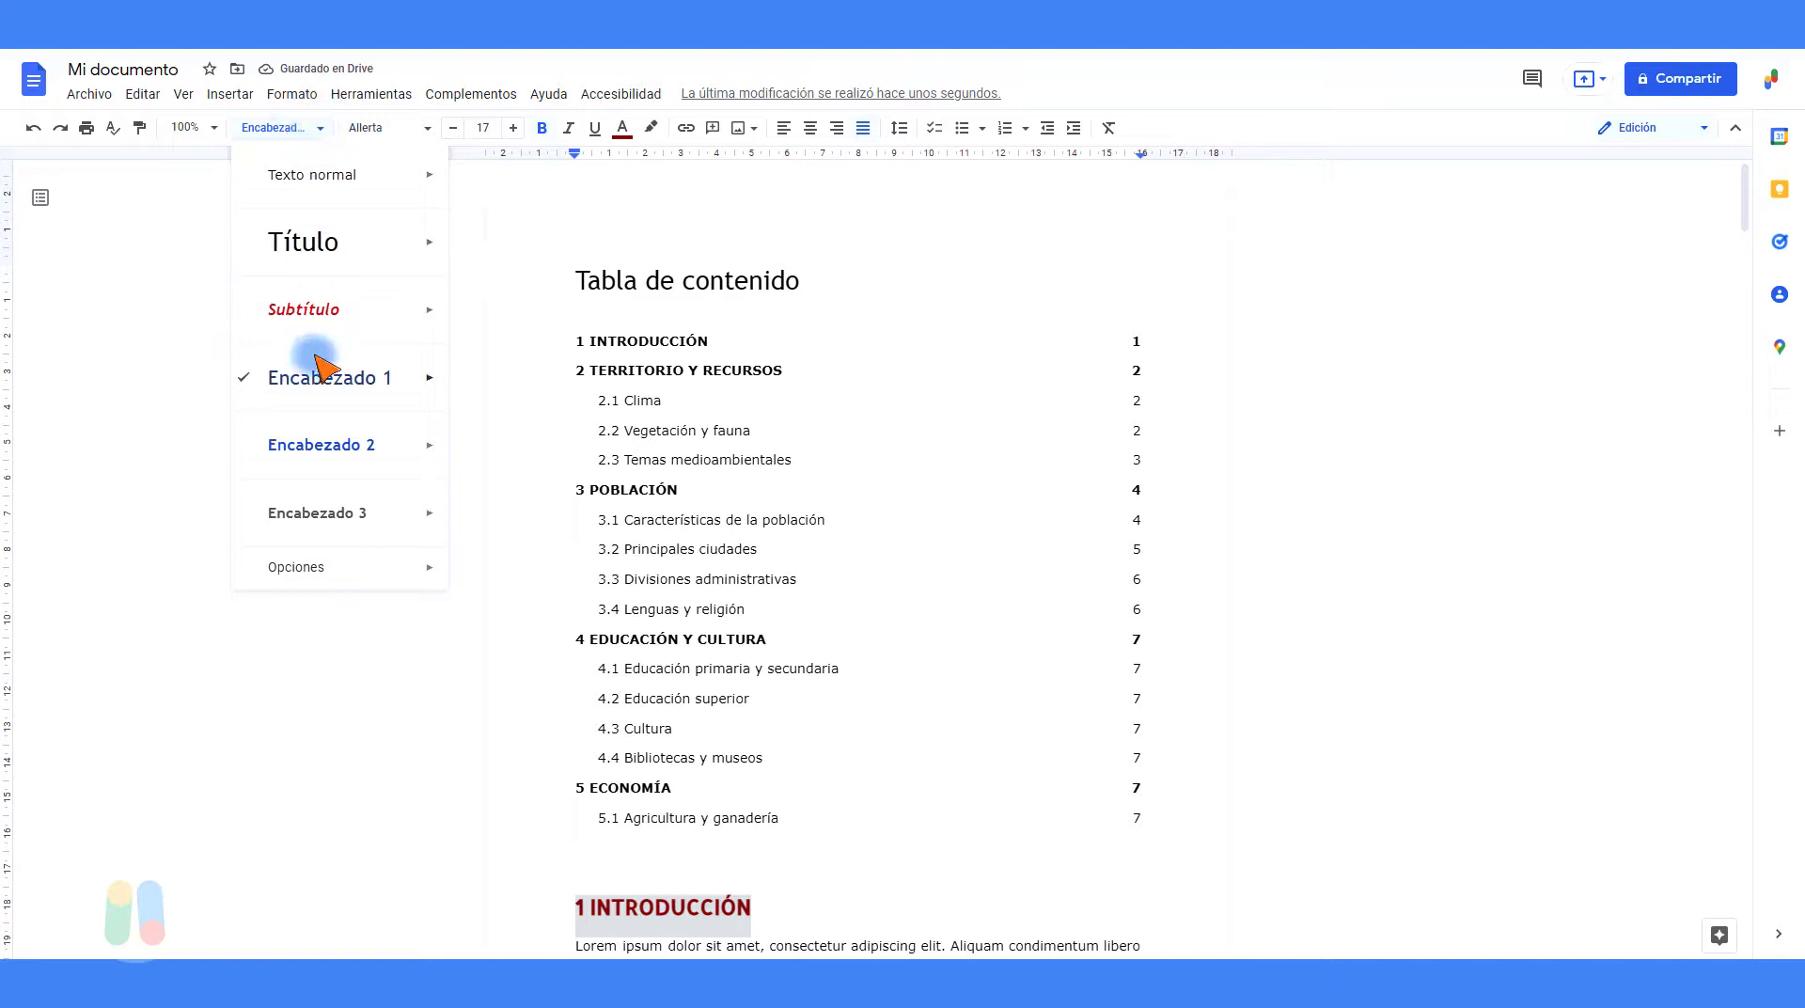
mouse_move(425, 386)
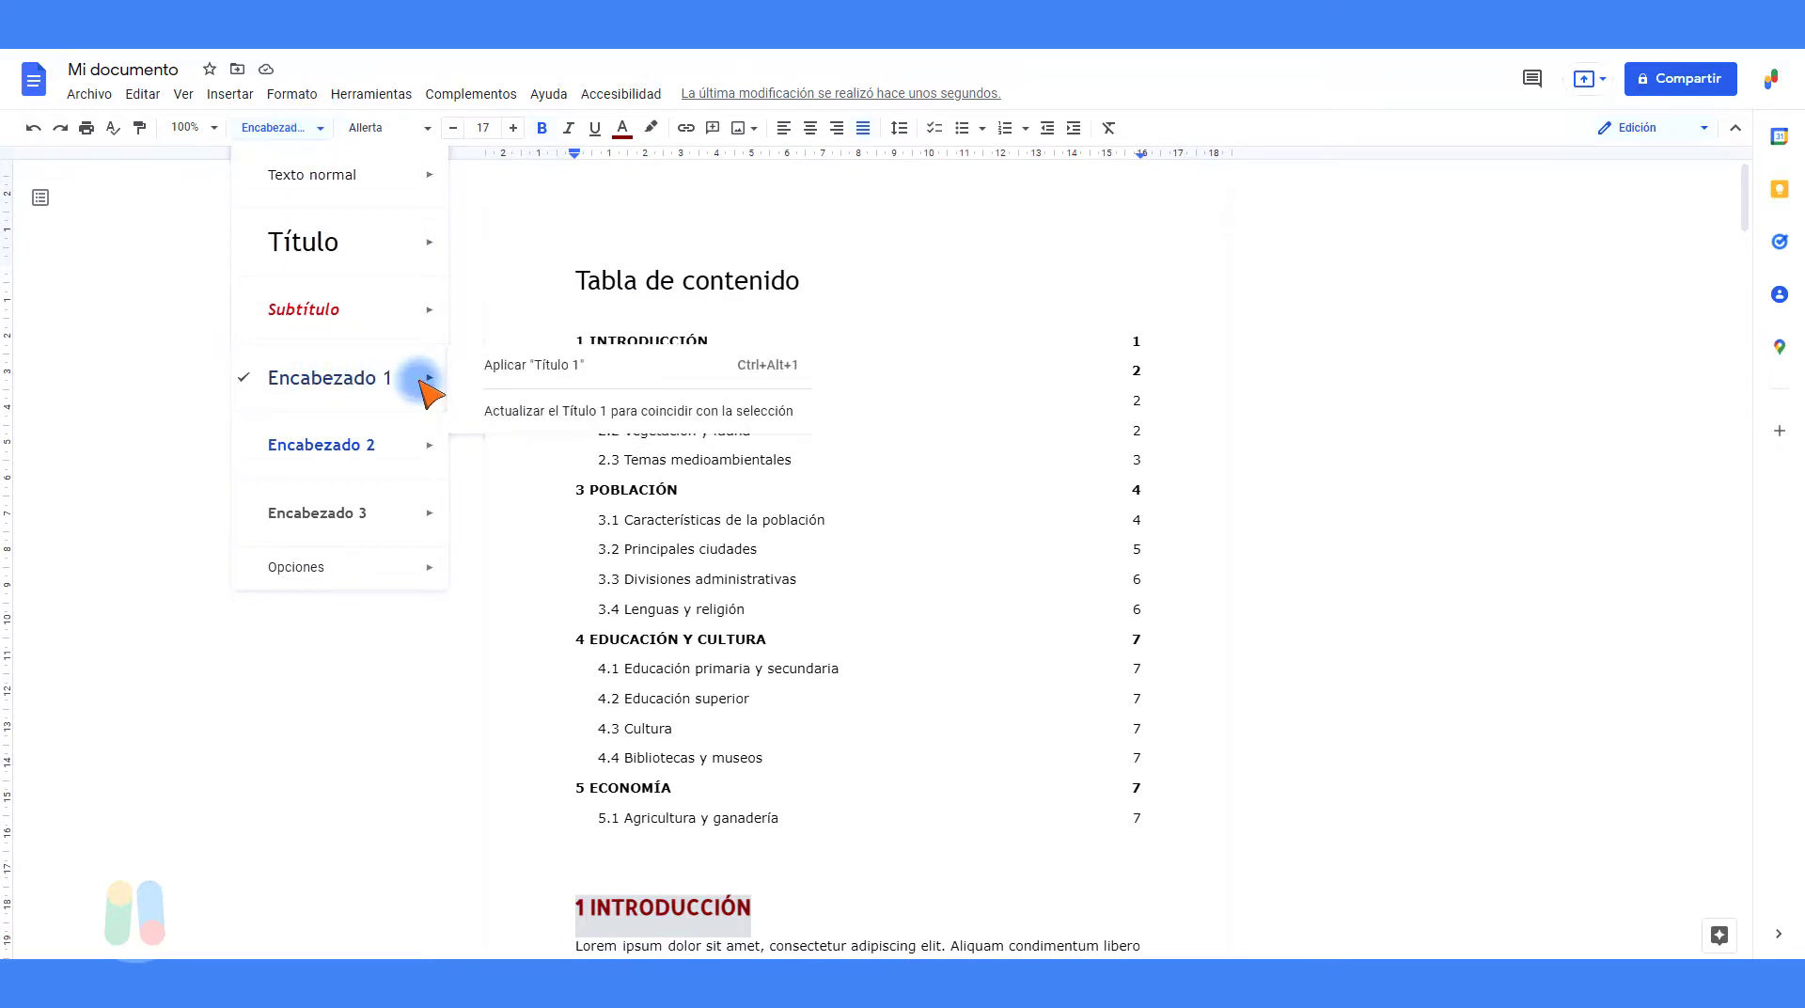
click(609, 411)
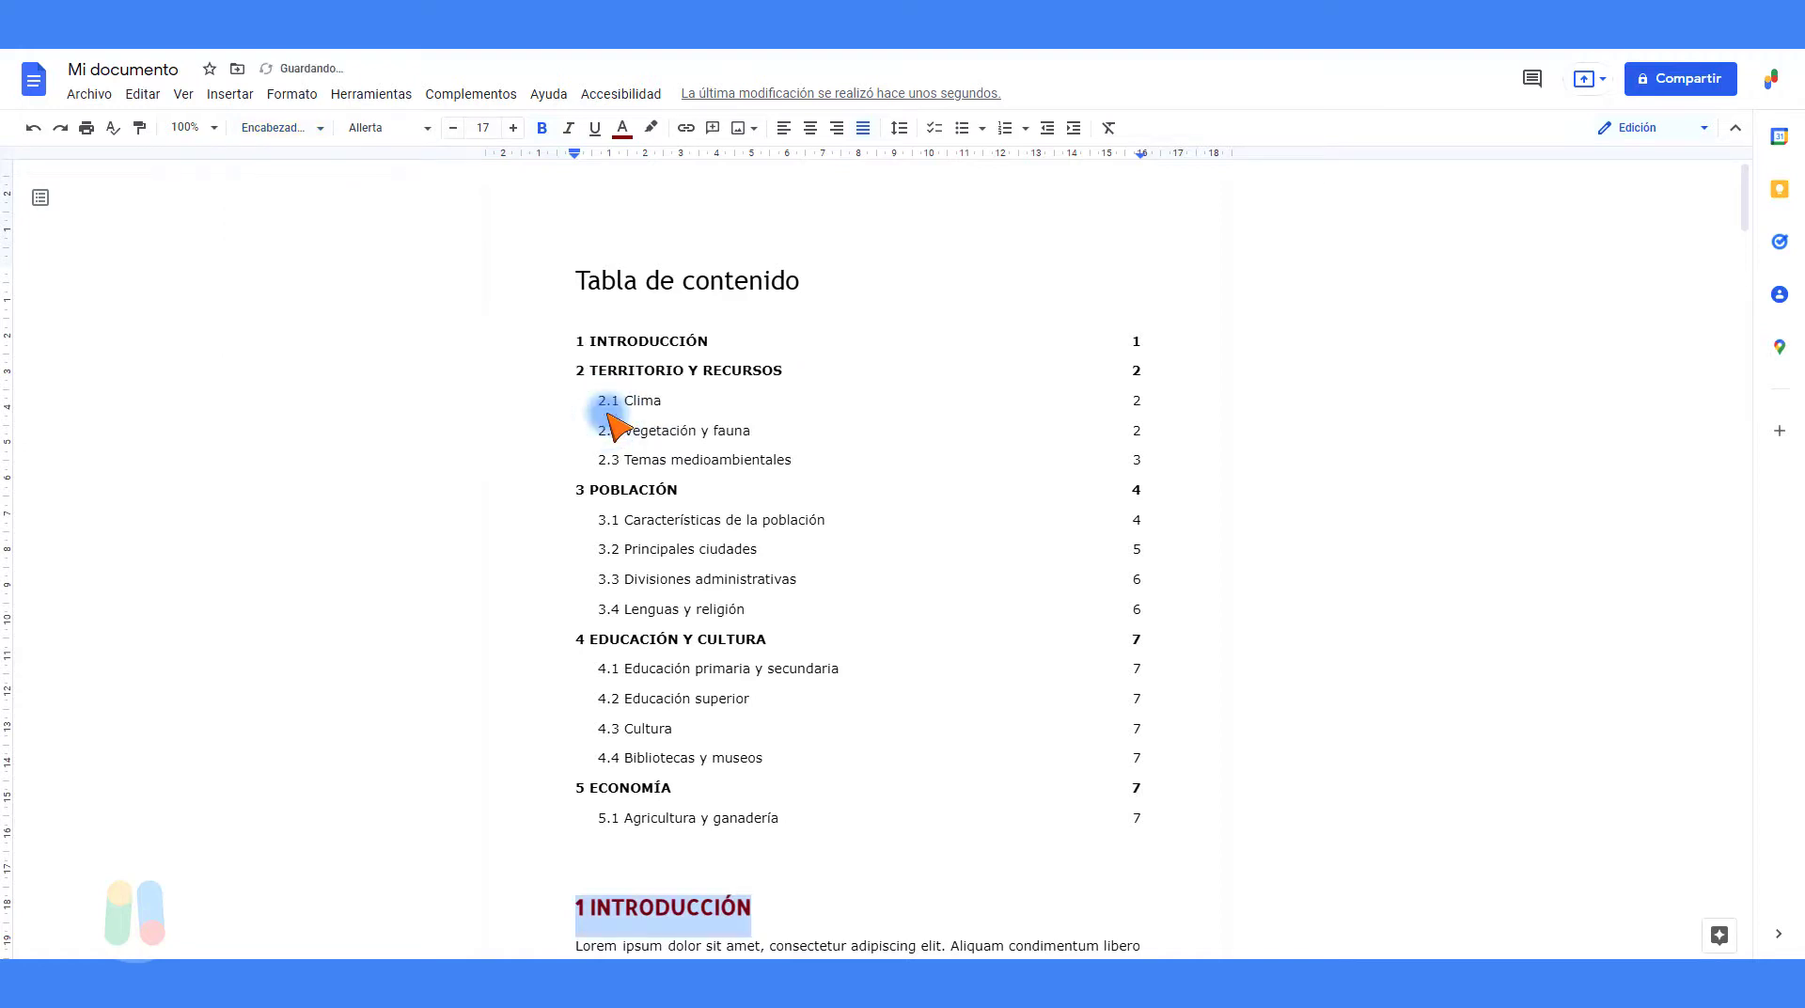
Step: Check the formatting of the section headings through the first pages of the document
scroll(613, 423, down, 10)
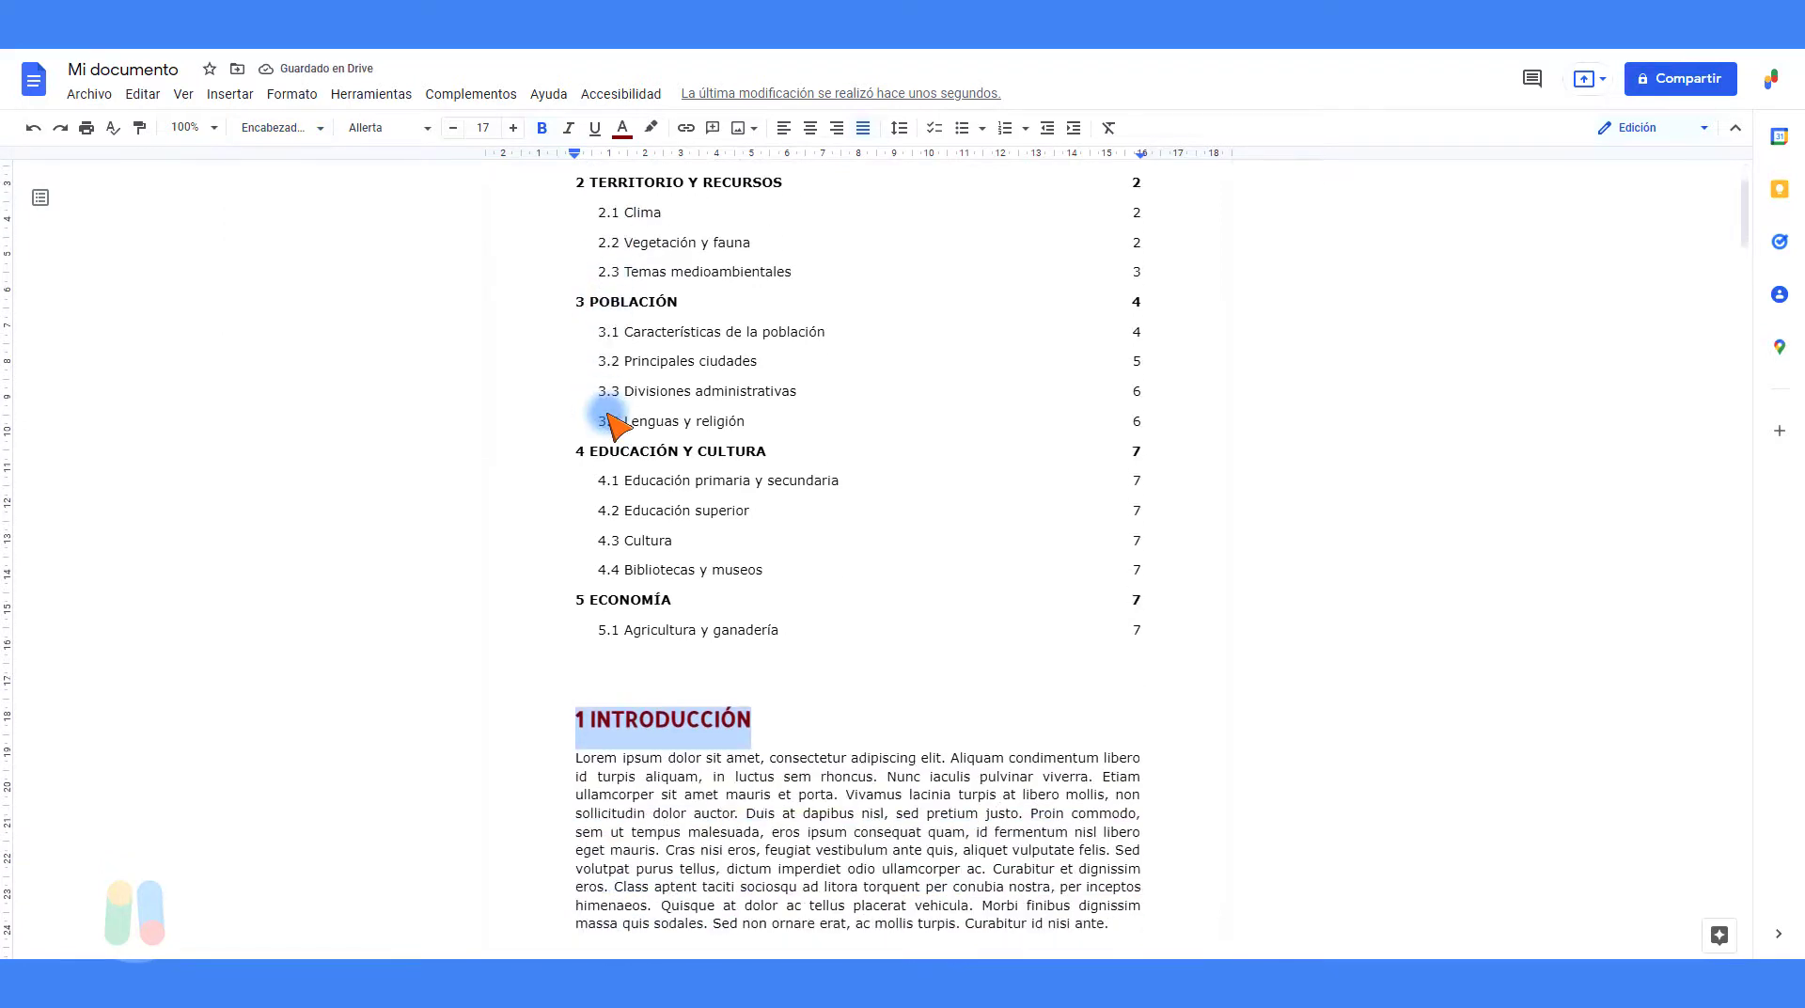
scroll(613, 423, down, 12)
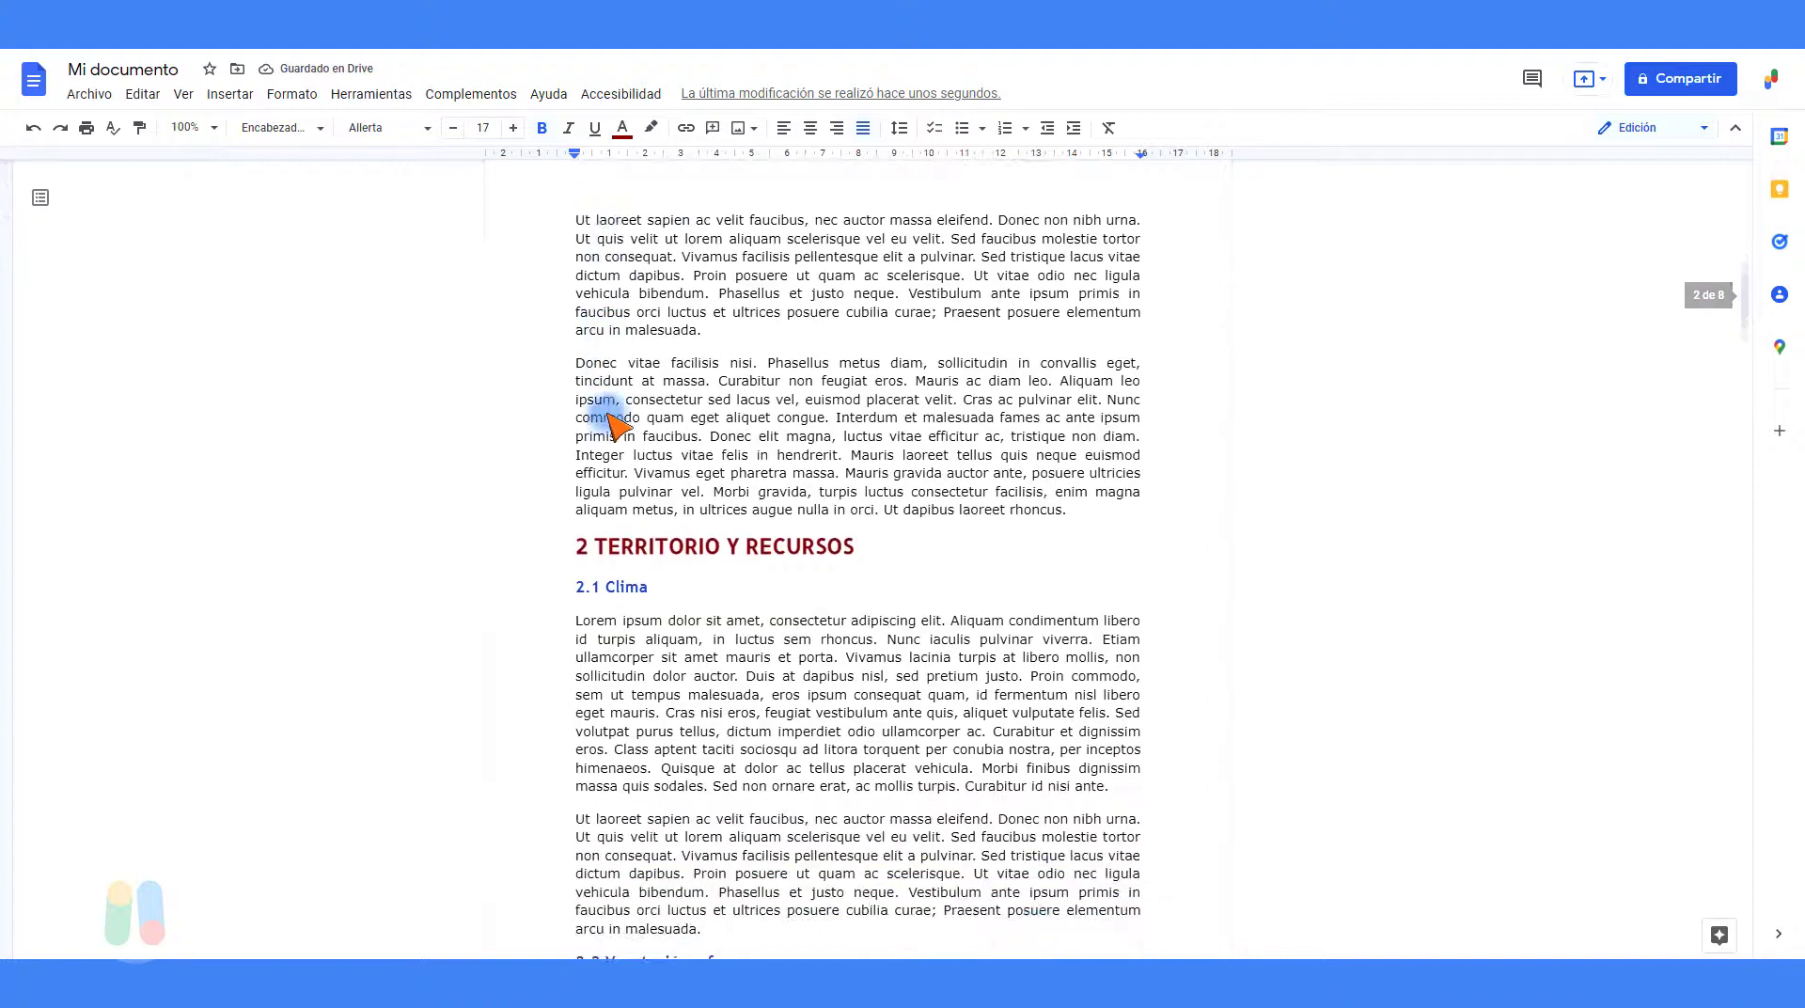
scroll(613, 423, down, 10)
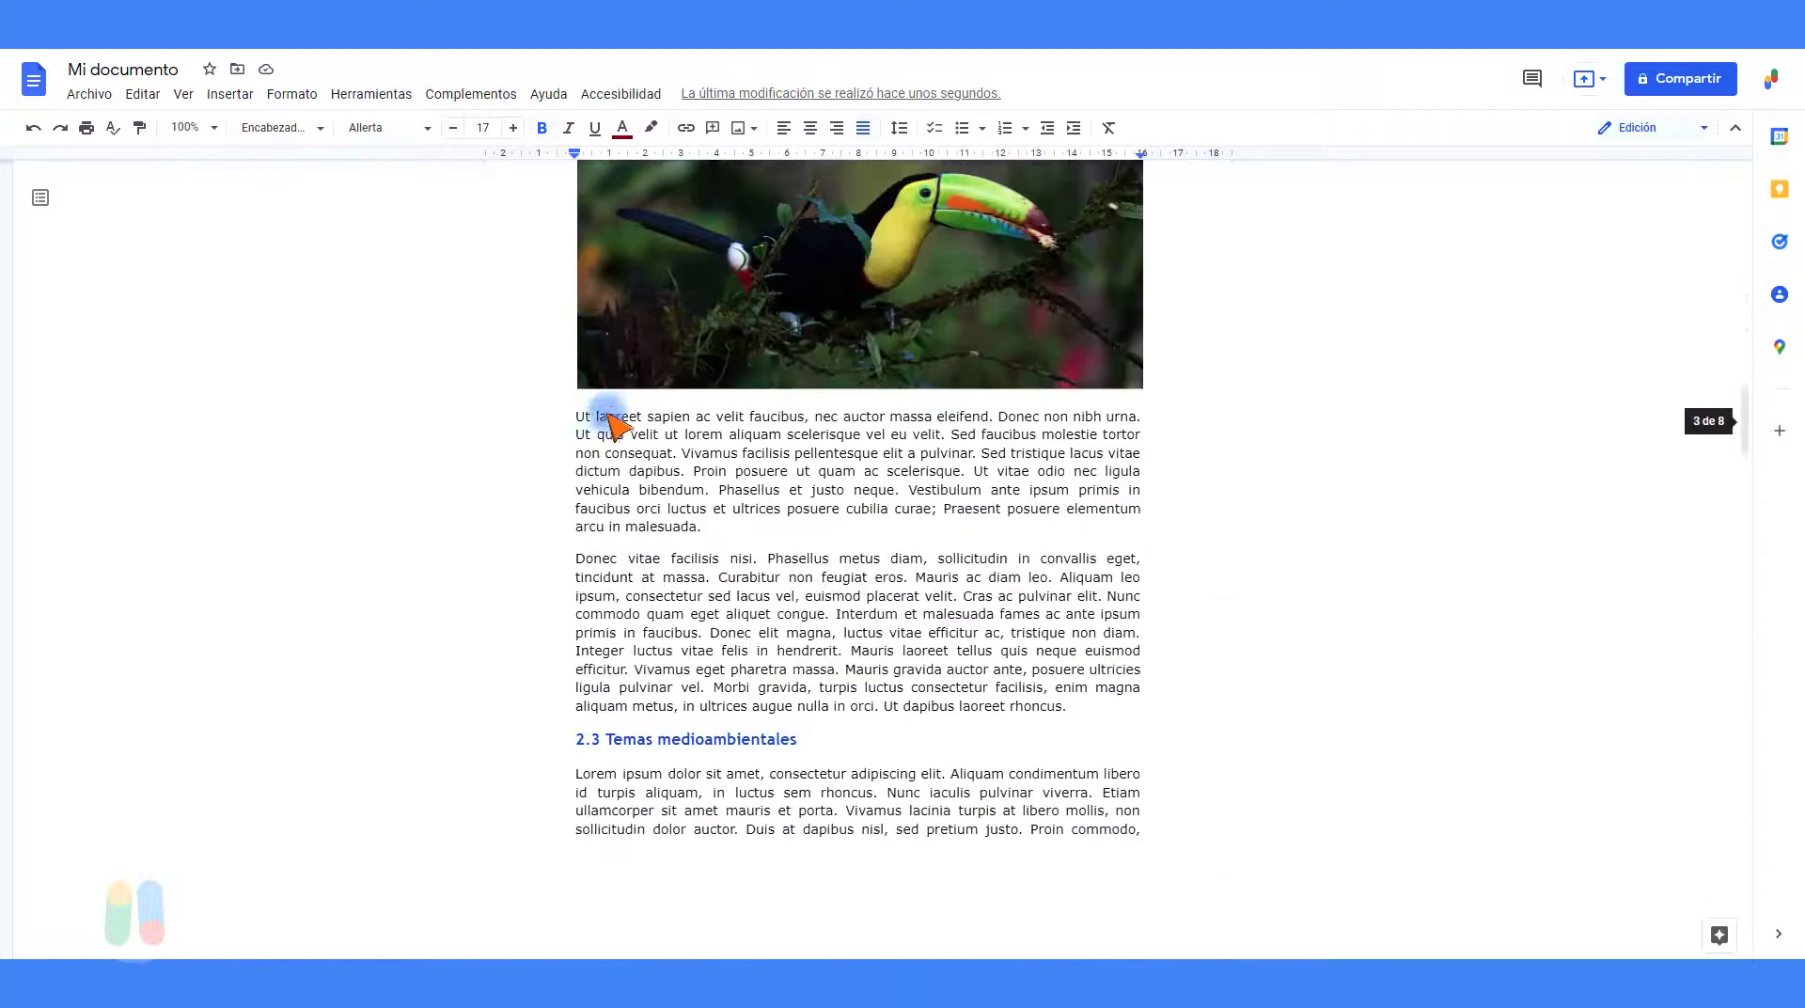
scroll(613, 423, up, 20)
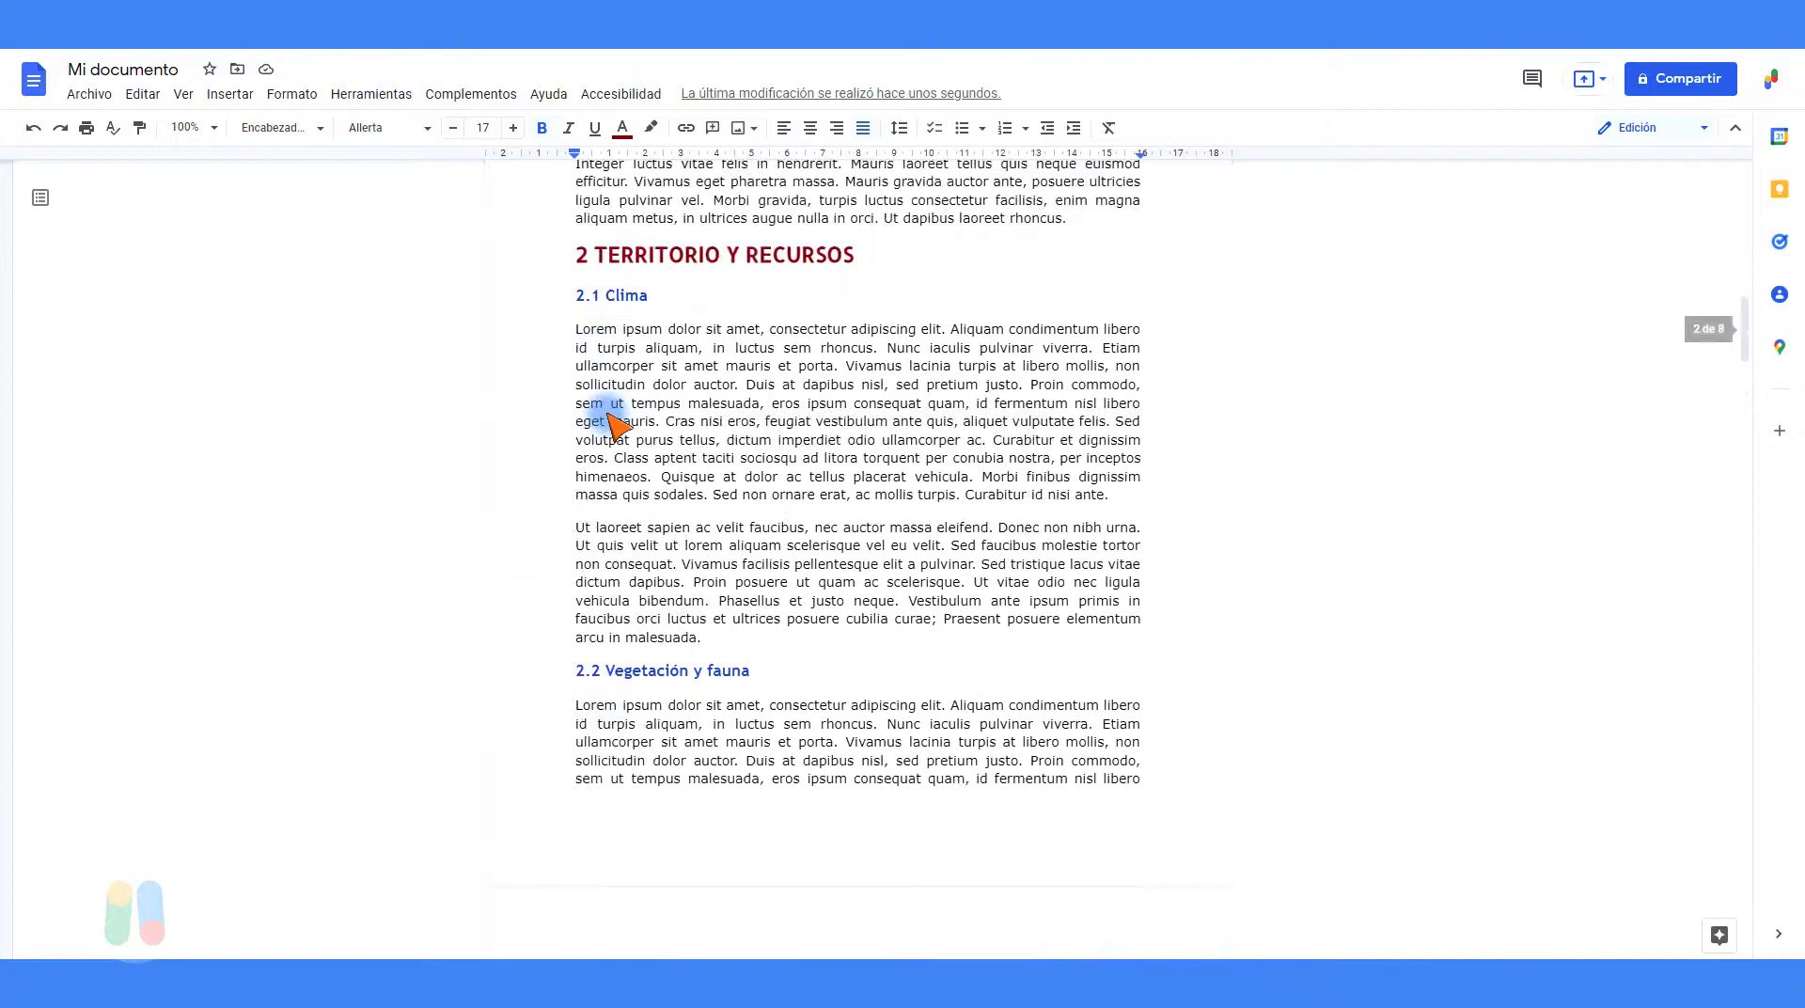
scroll(613, 423, up, 15)
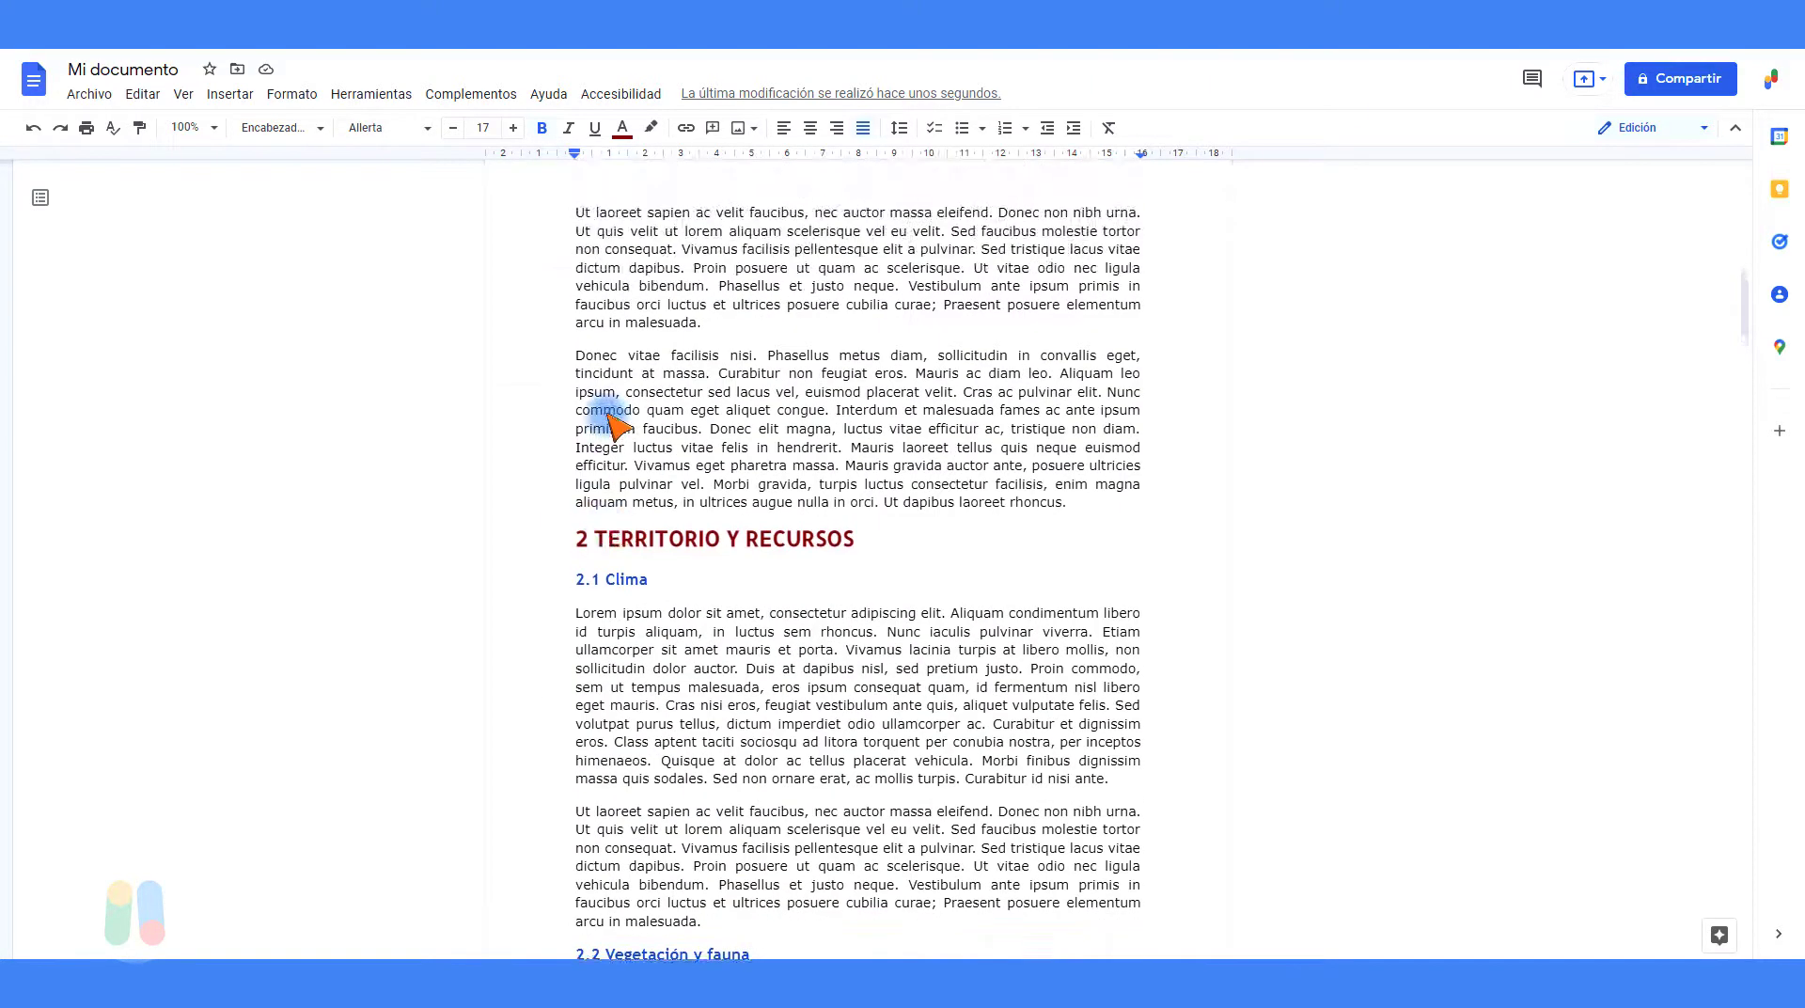
scroll(613, 423, up, 1)
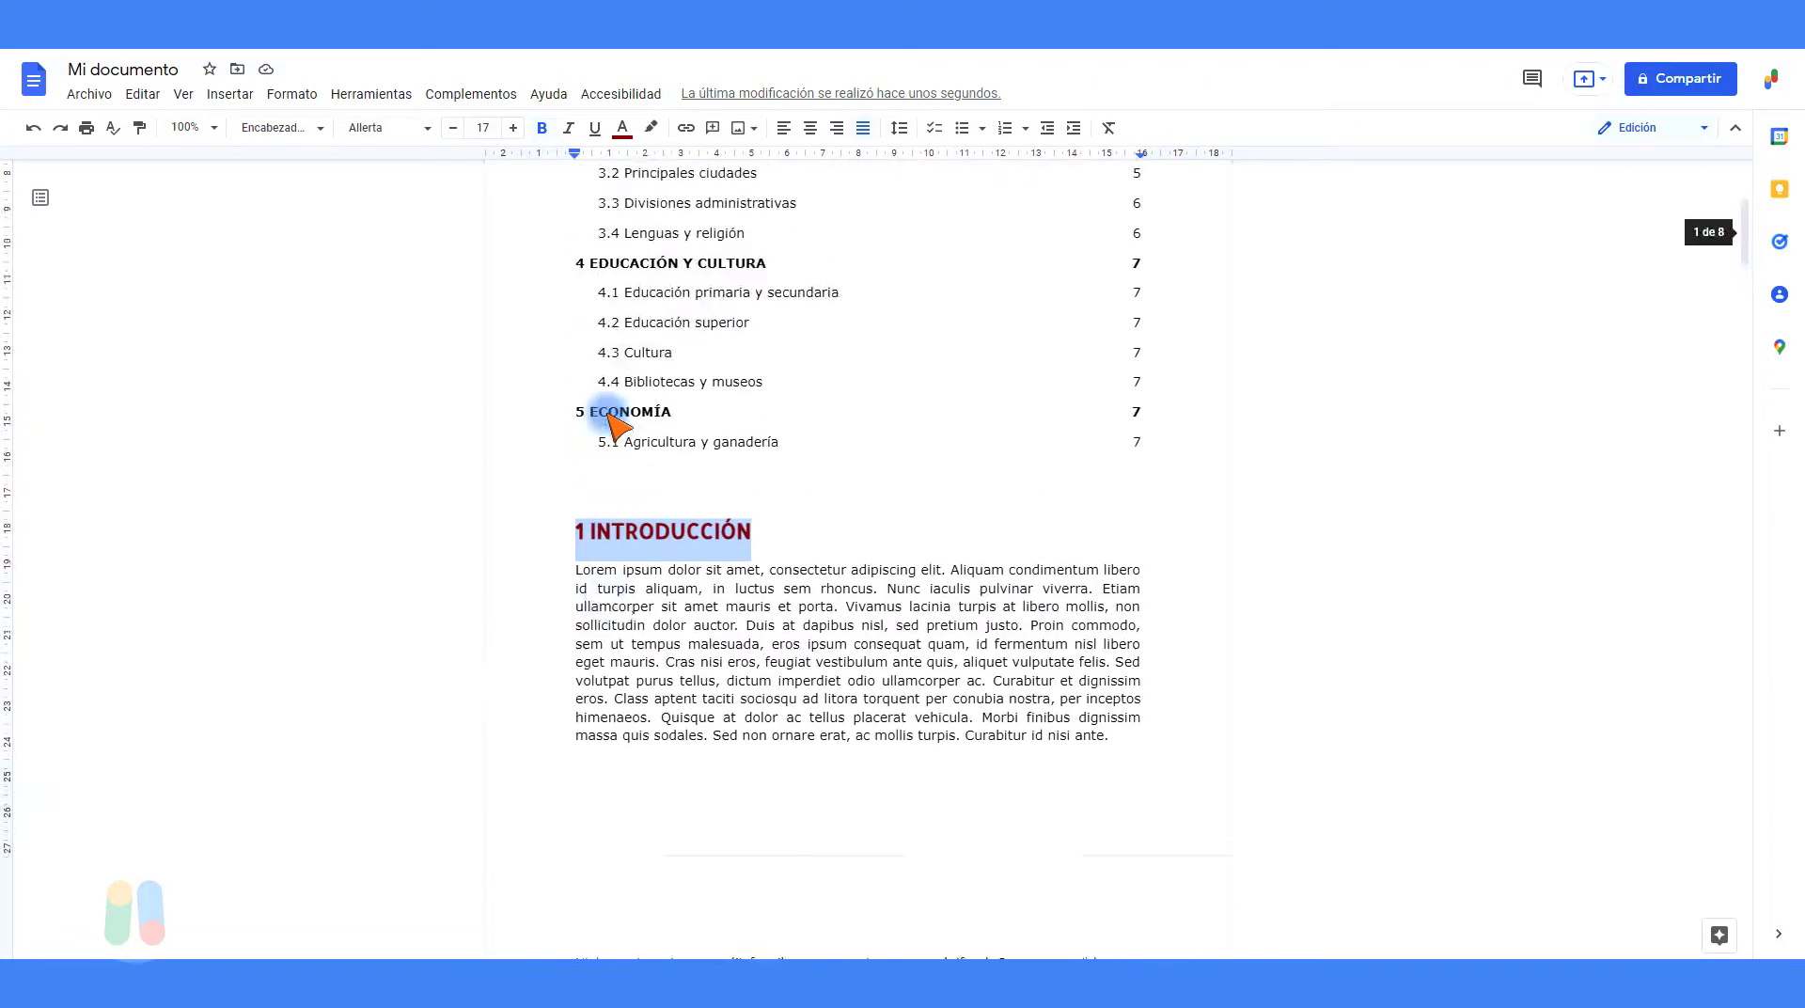
click(624, 621)
Step: Set the font of the first paragraph under 1 INTRODUCCIÓN to Tahoma
scroll(628, 624, down, 1)
scroll(624, 620, down, 2)
click(566, 412)
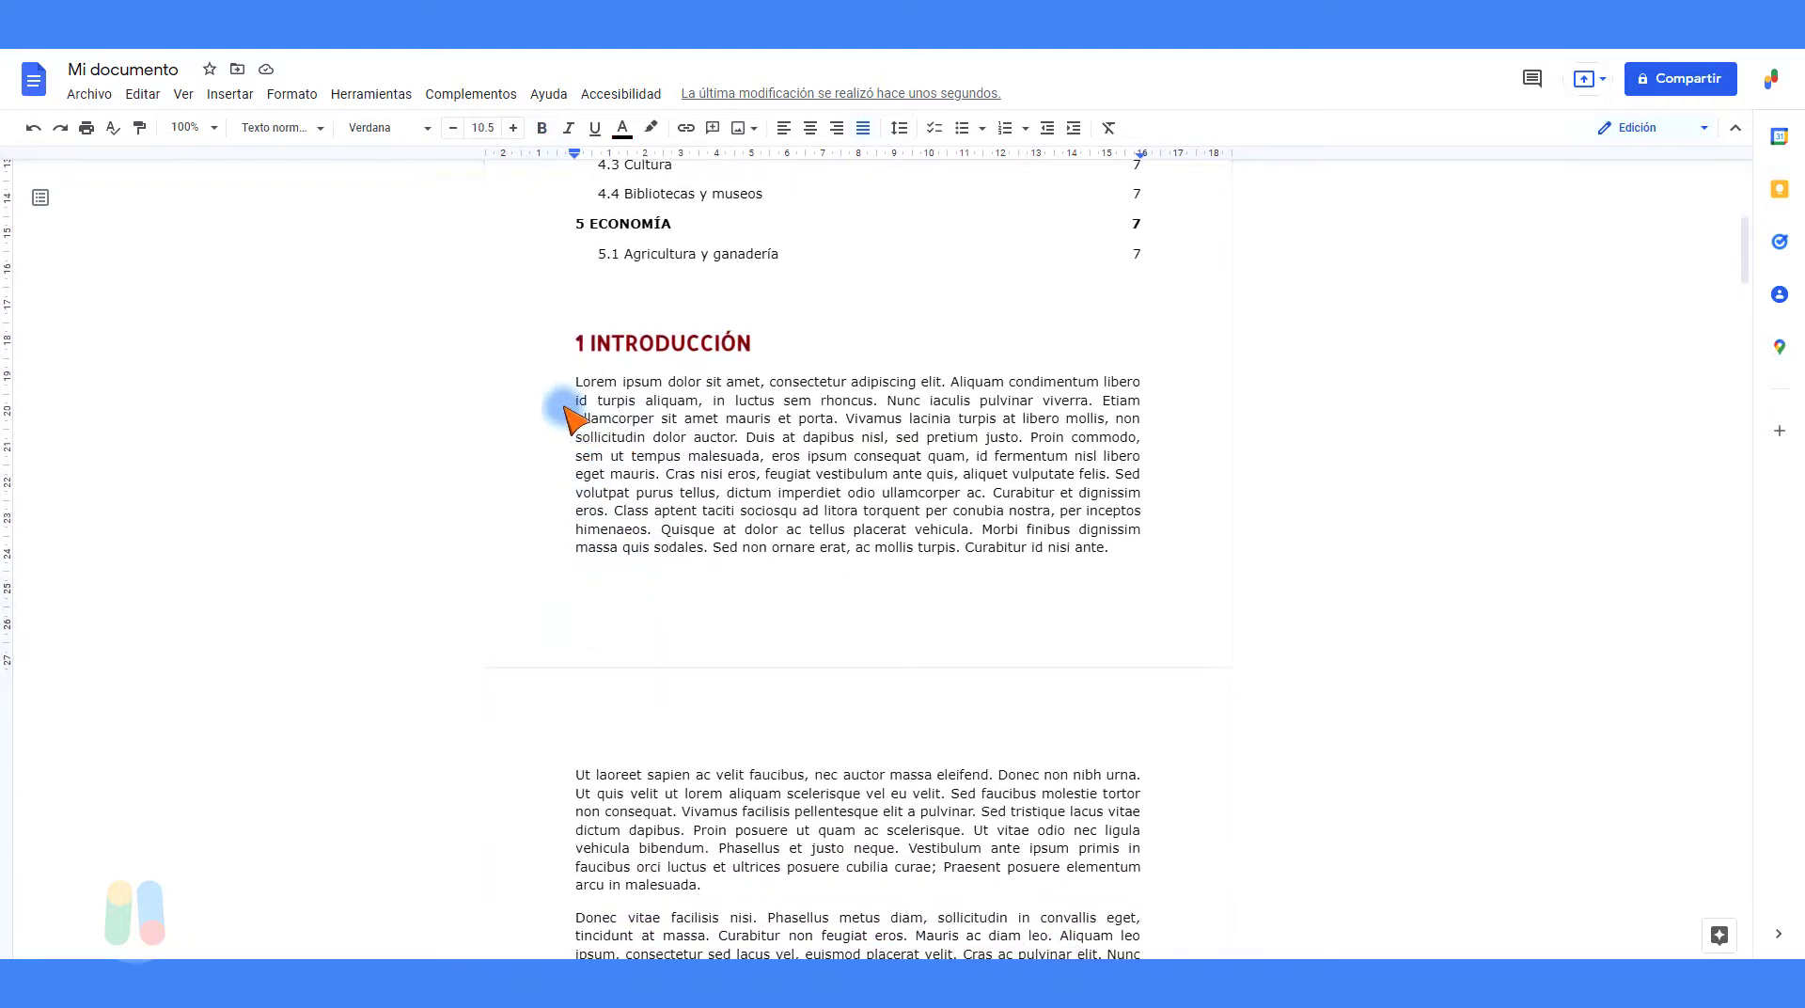
triple_click(632, 404)
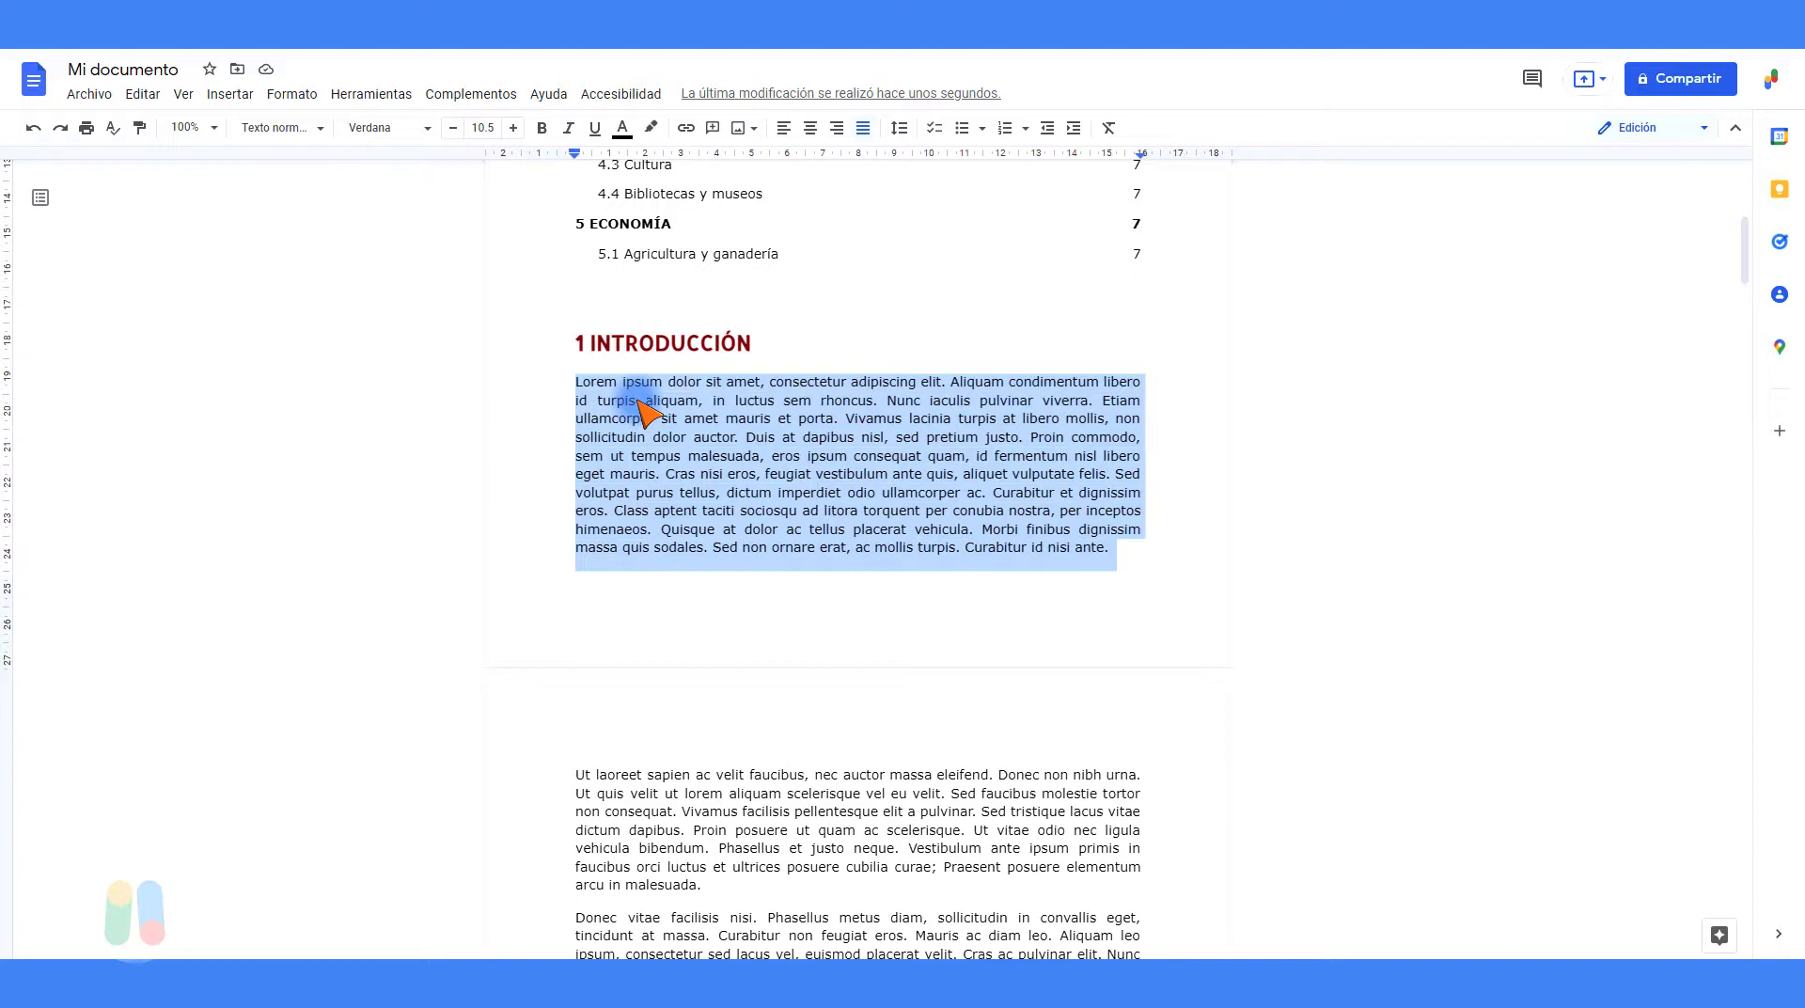
click(427, 129)
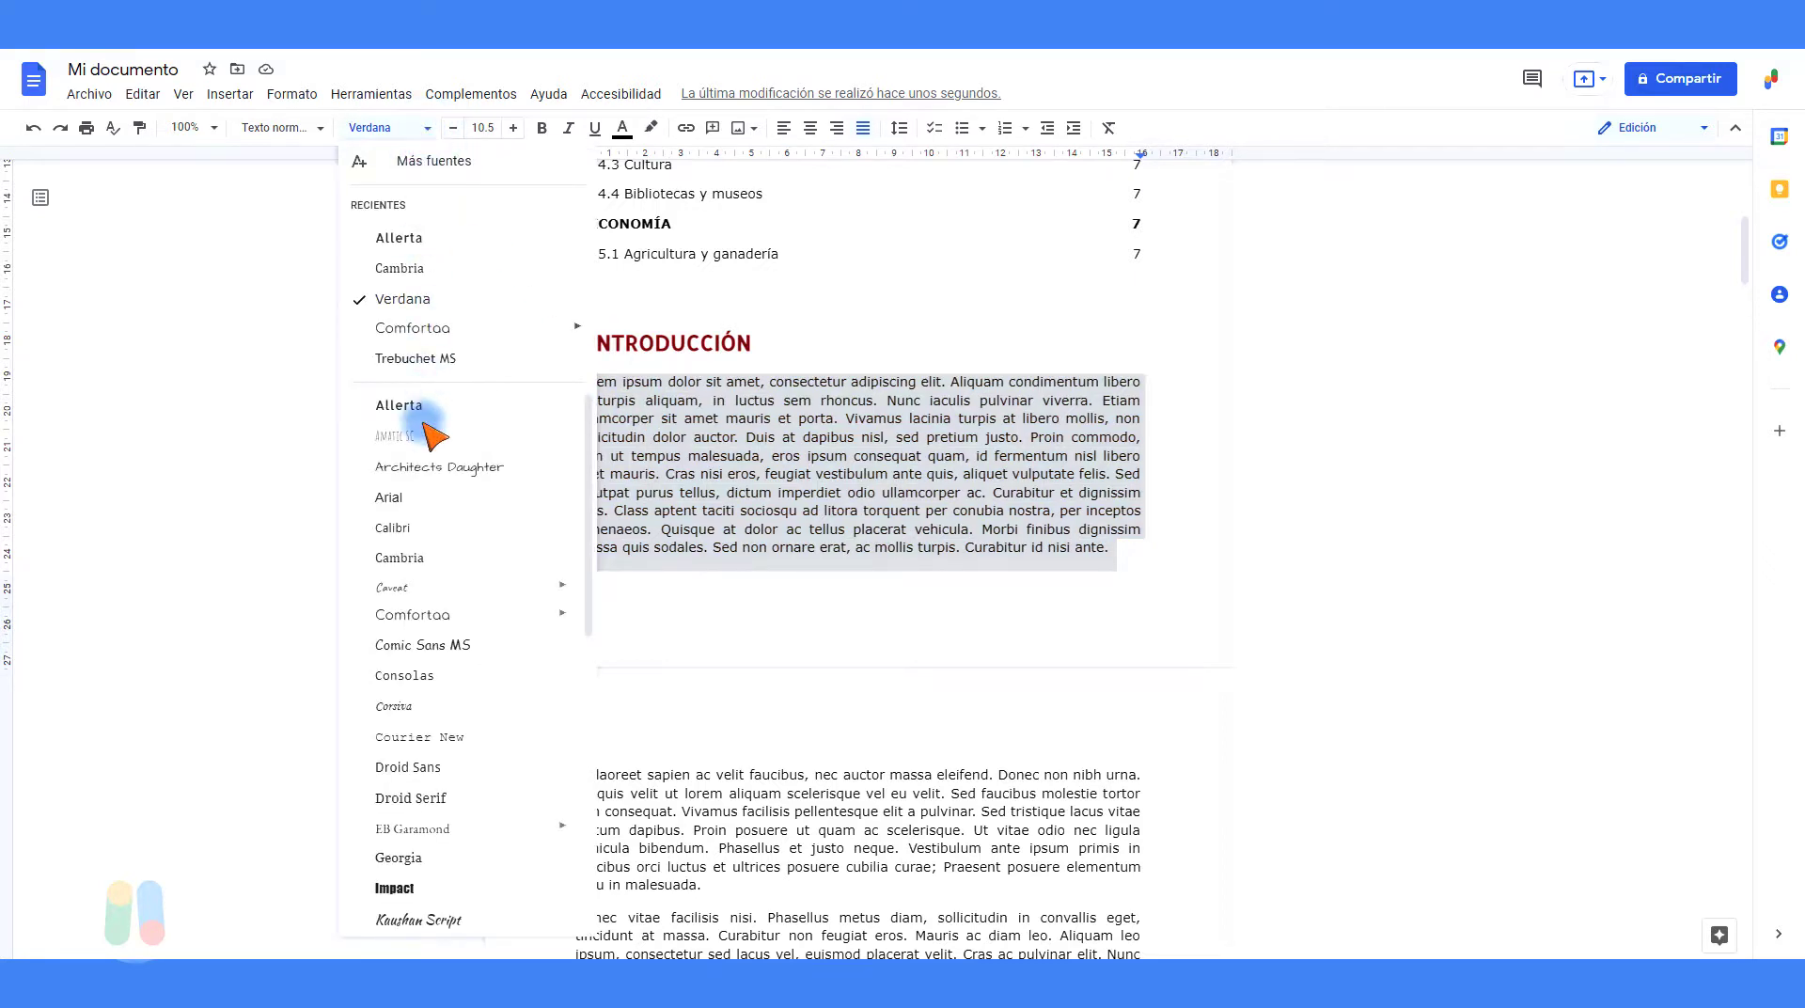
scroll(428, 433, down, 6)
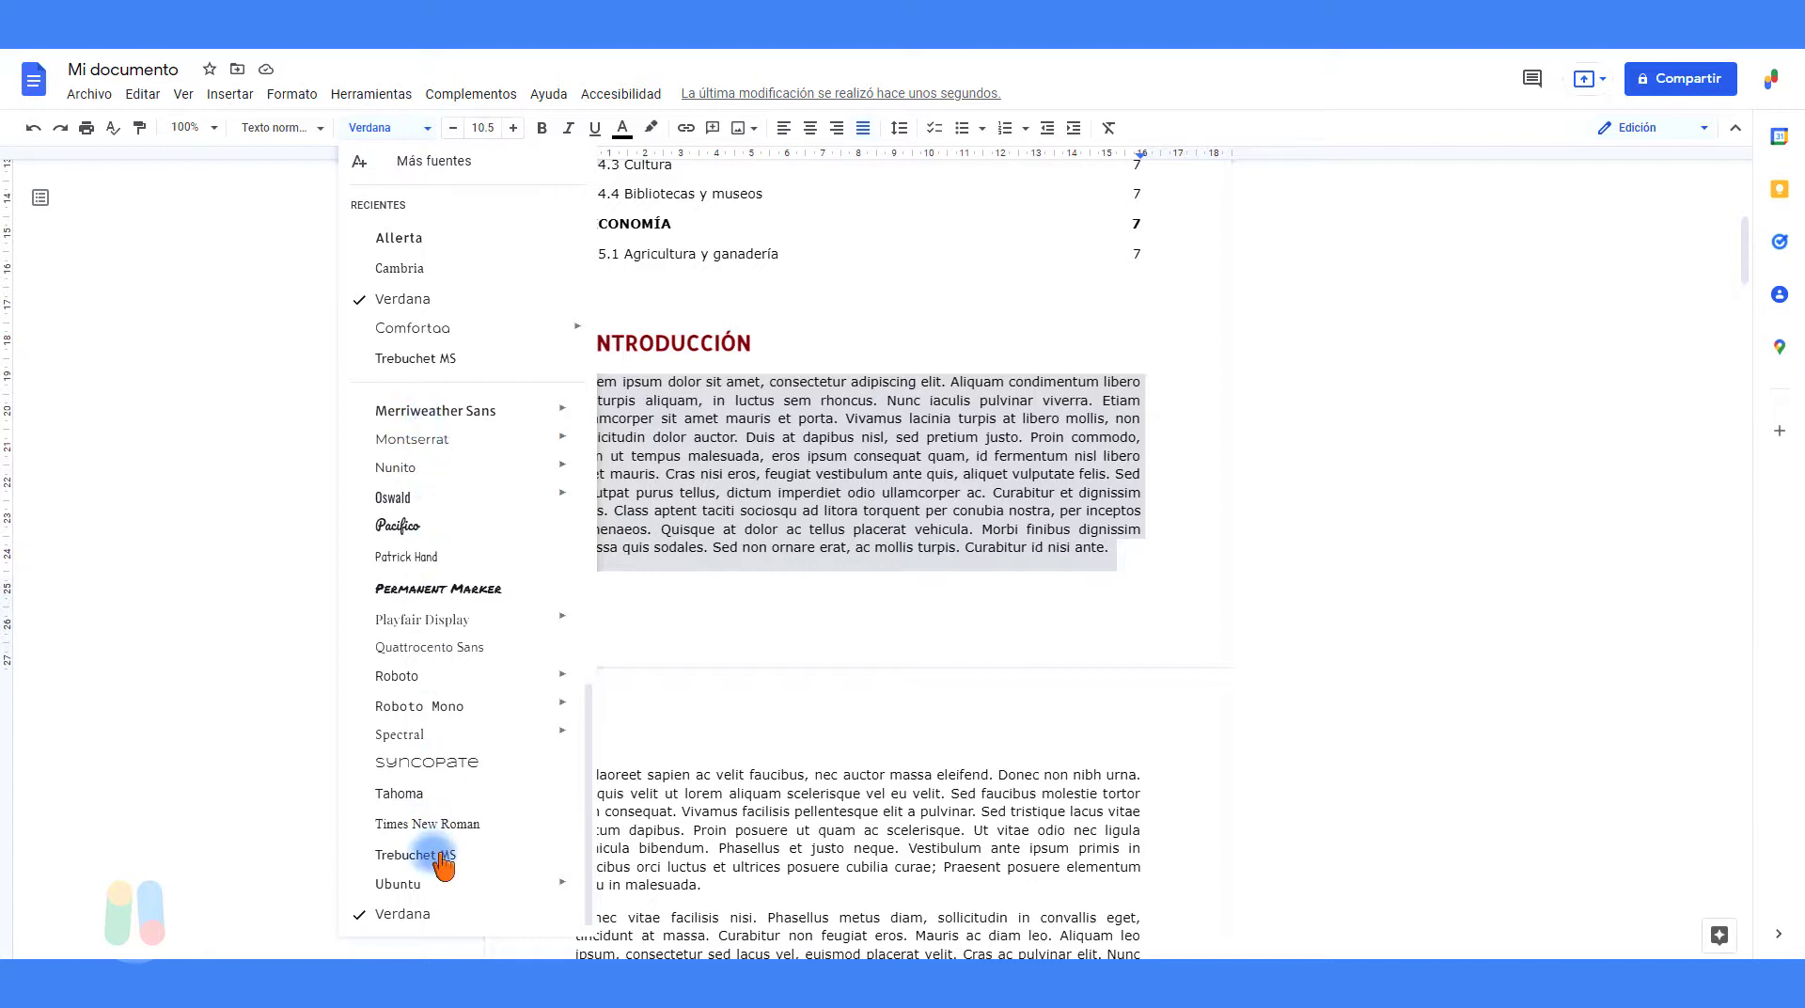
click(418, 794)
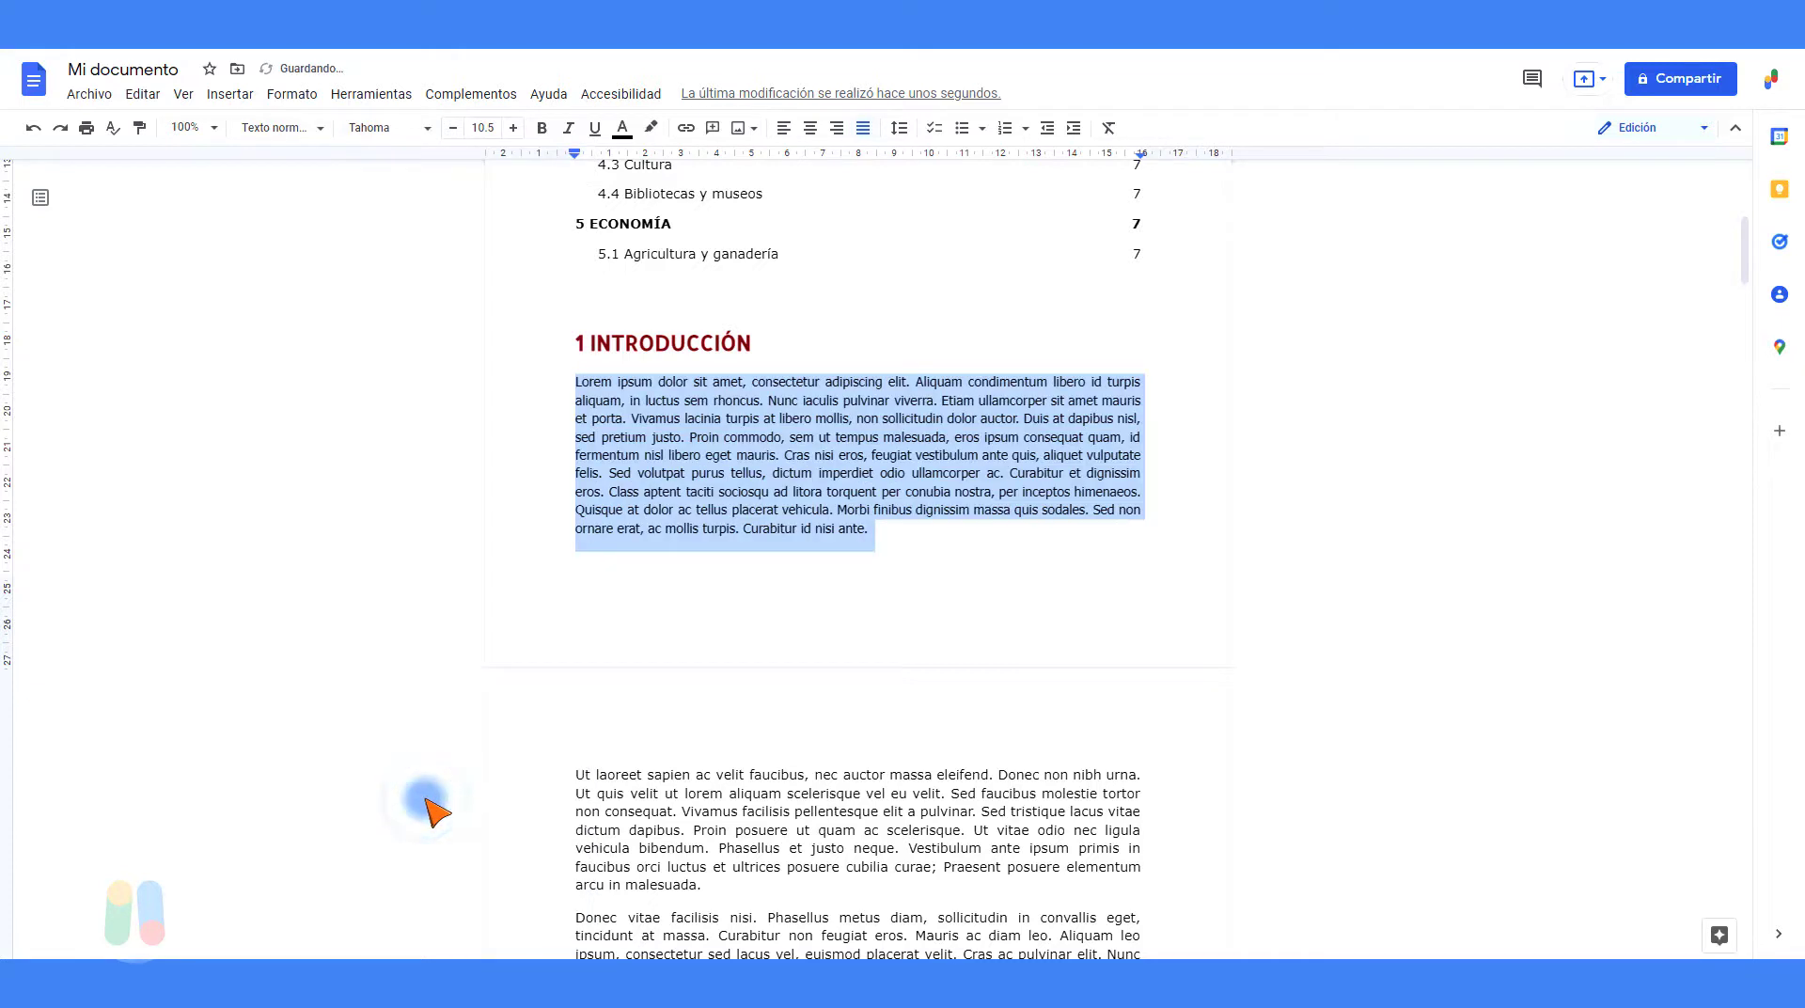
Step: Update the Texto normal style to match the first paragraph under 1 INTRODUCCIÓN
click(320, 132)
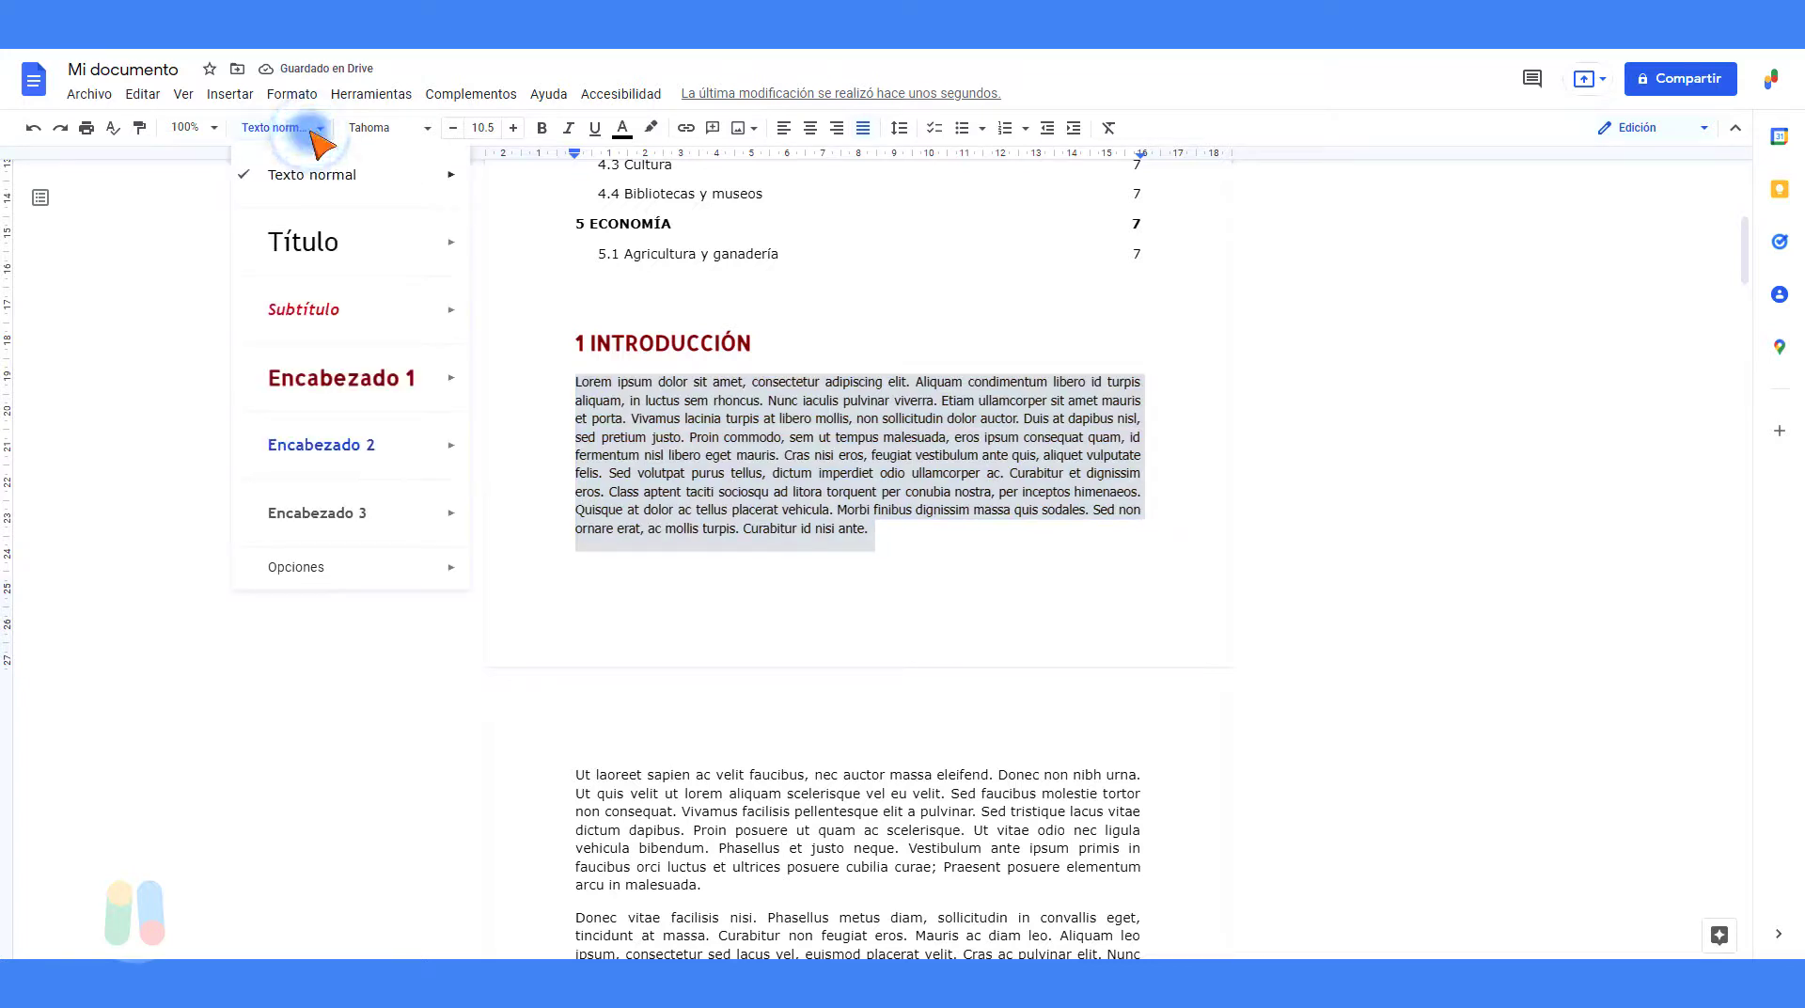
mouse_move(450, 173)
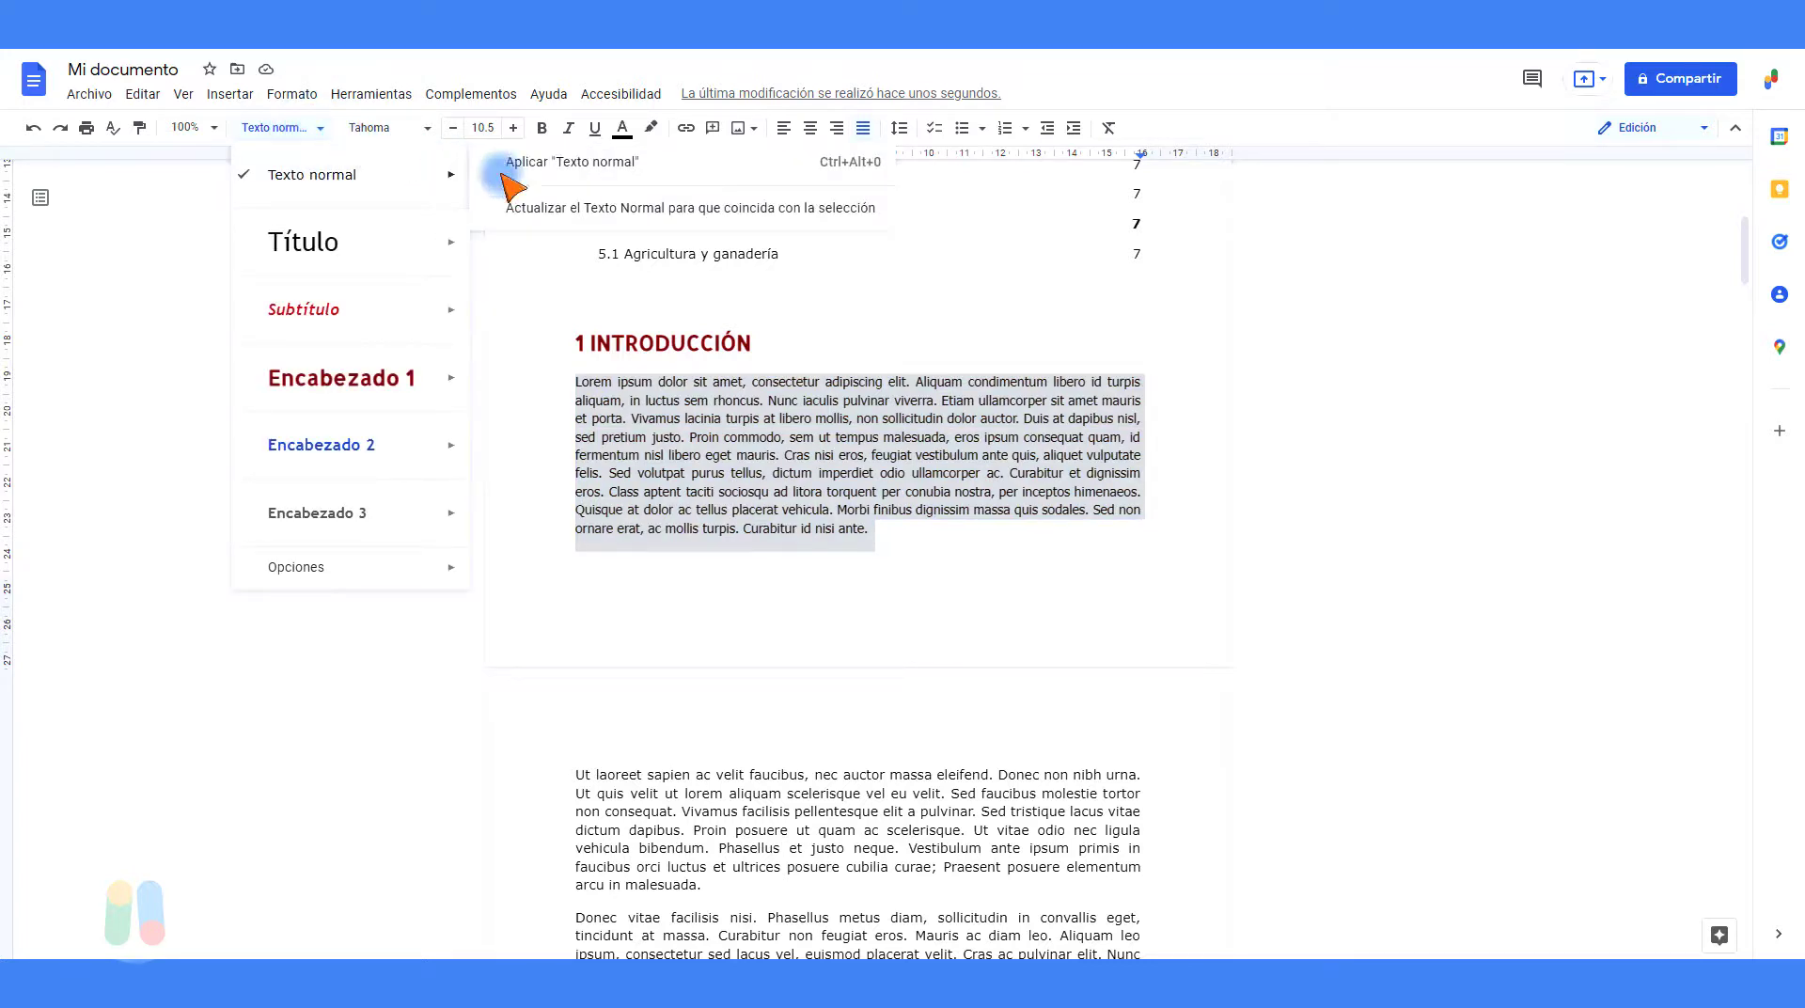
click(531, 209)
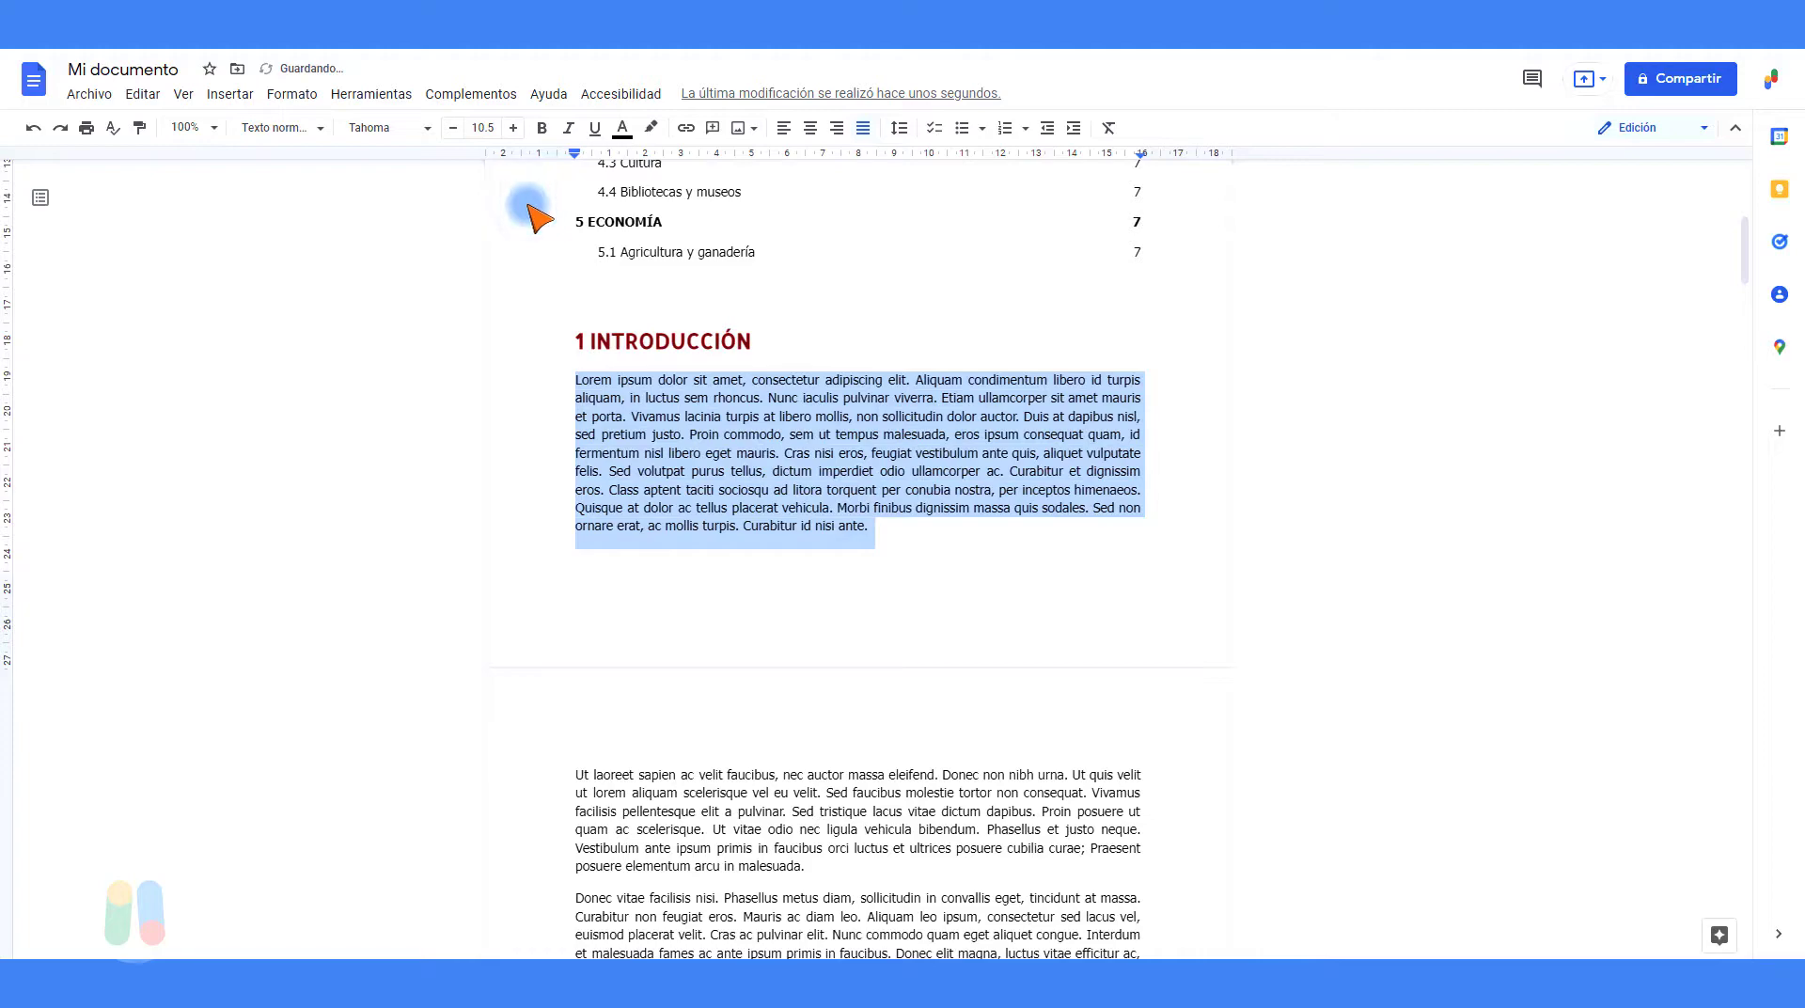
Step: Review the body text formatting from the introduction to 3 POBLACIÓN and return to the table of contents
click(786, 623)
scroll(786, 622, down, 15)
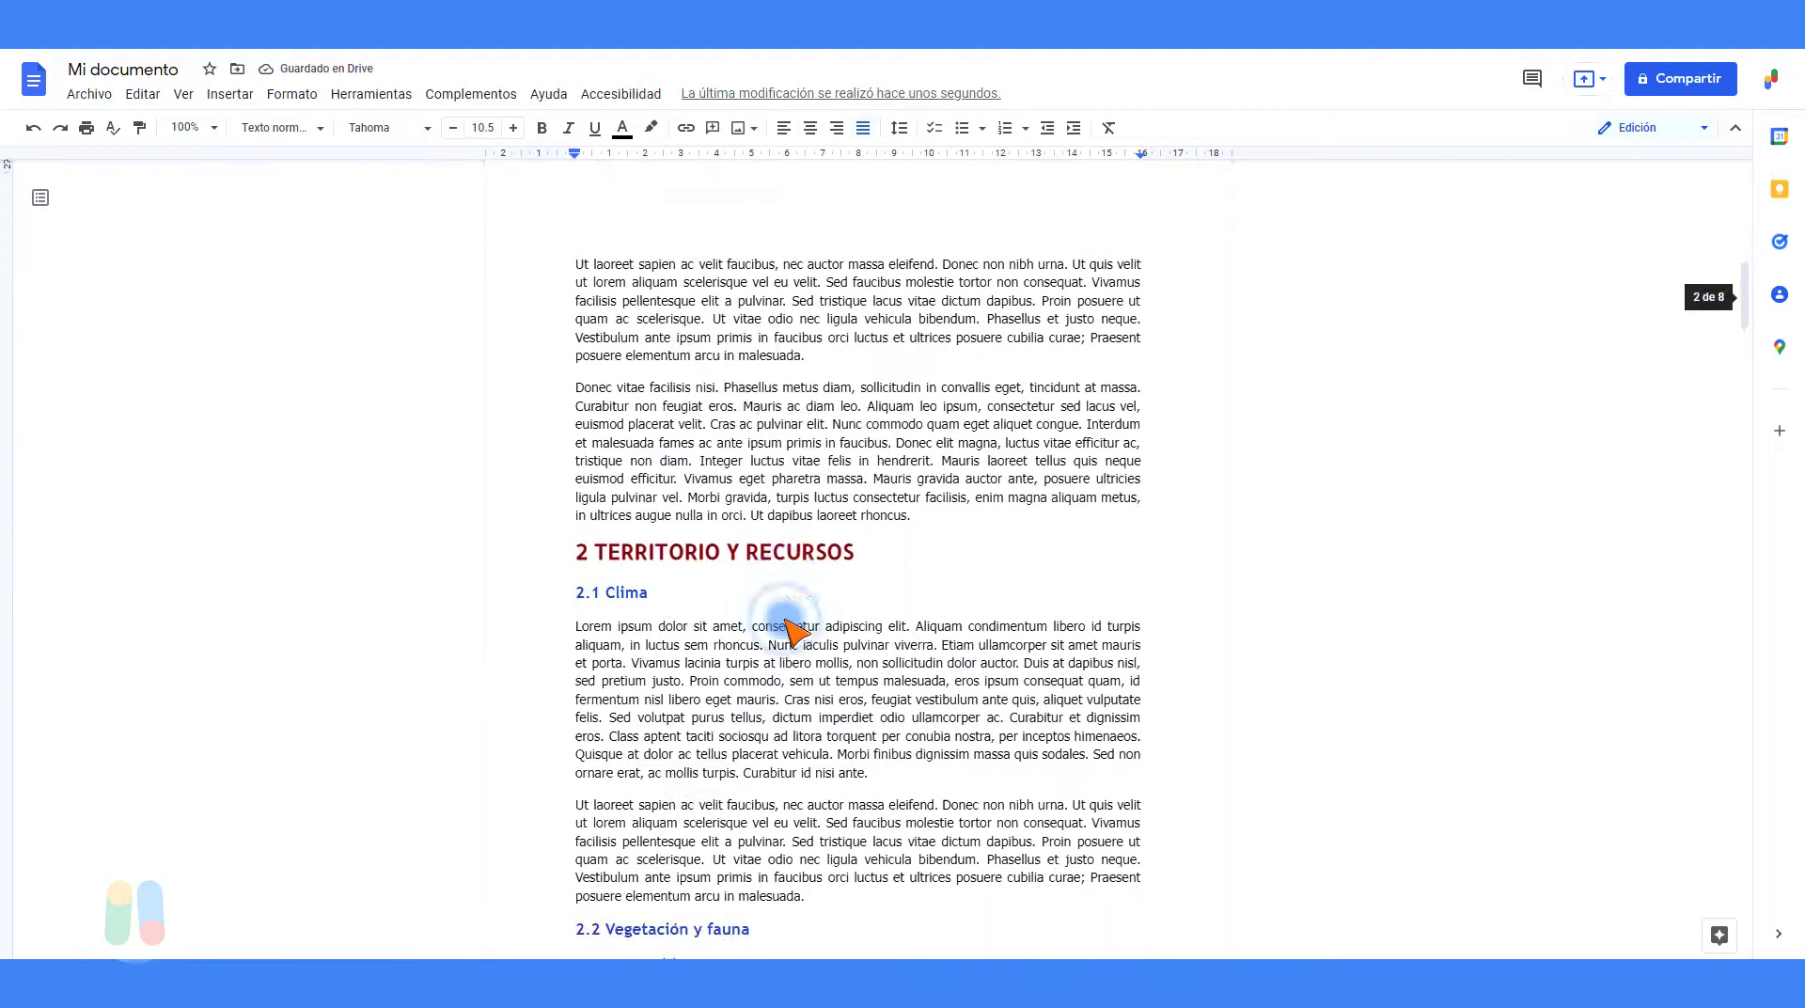
scroll(788, 626, down, 7)
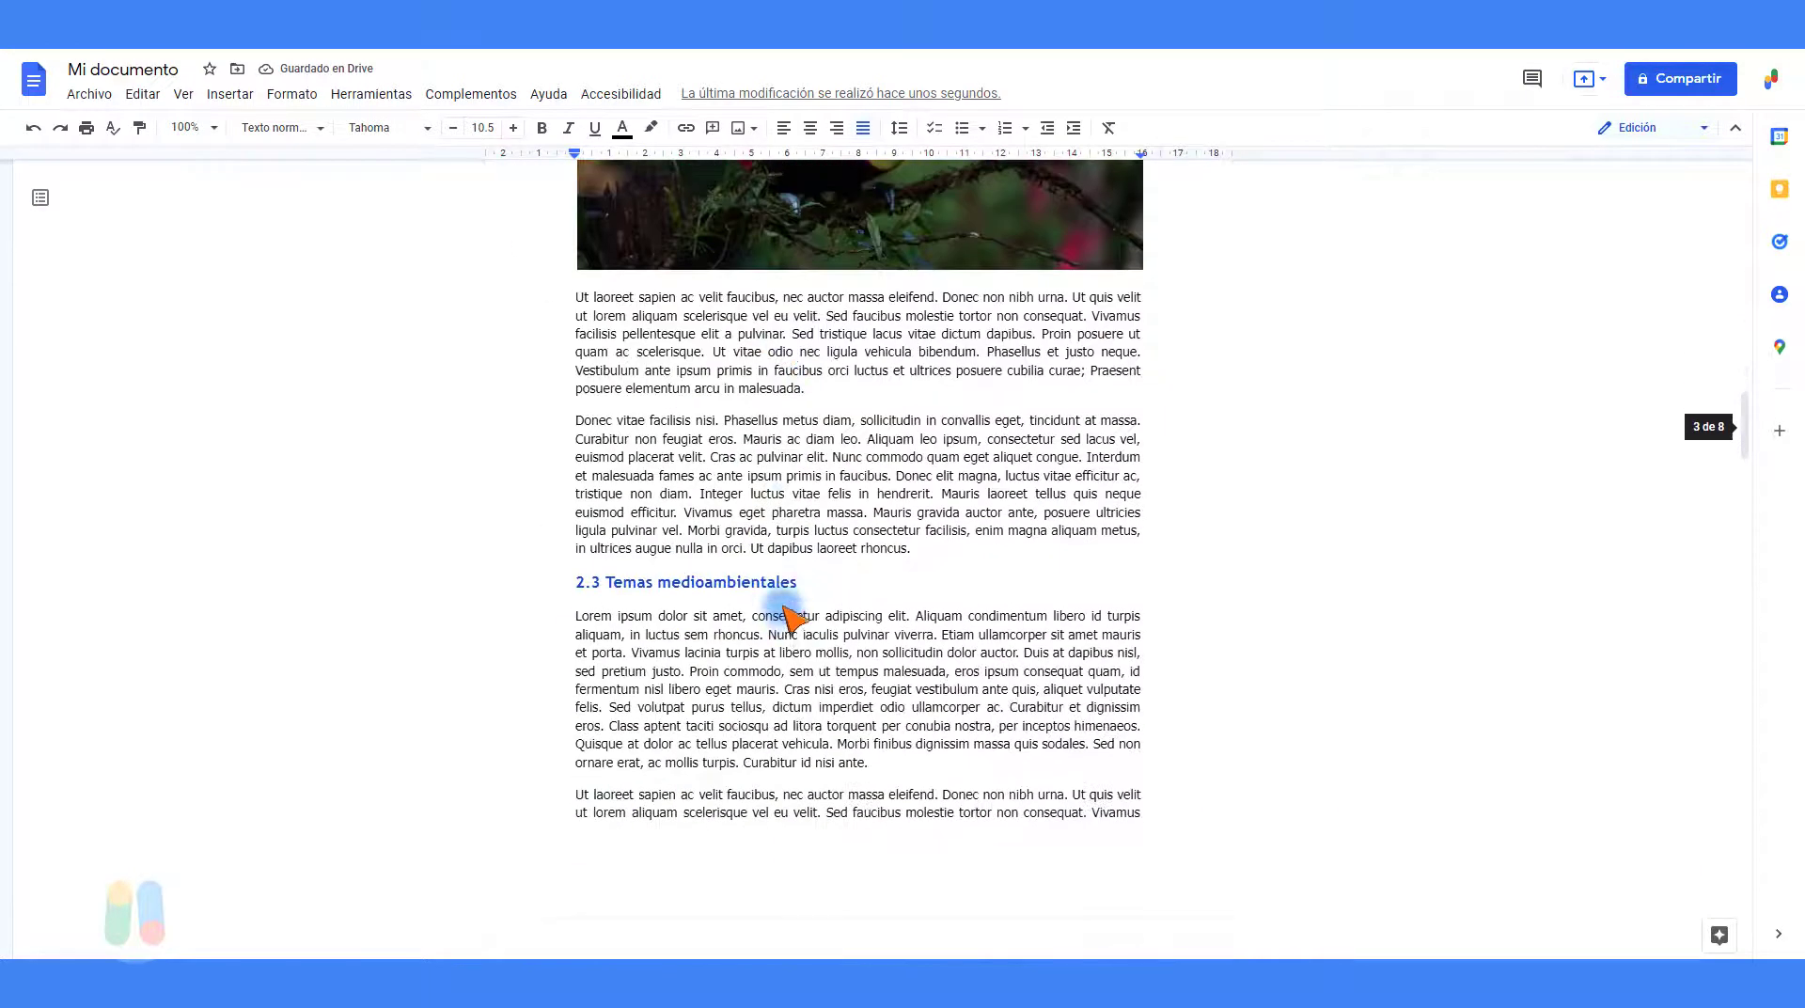
double_click(769, 498)
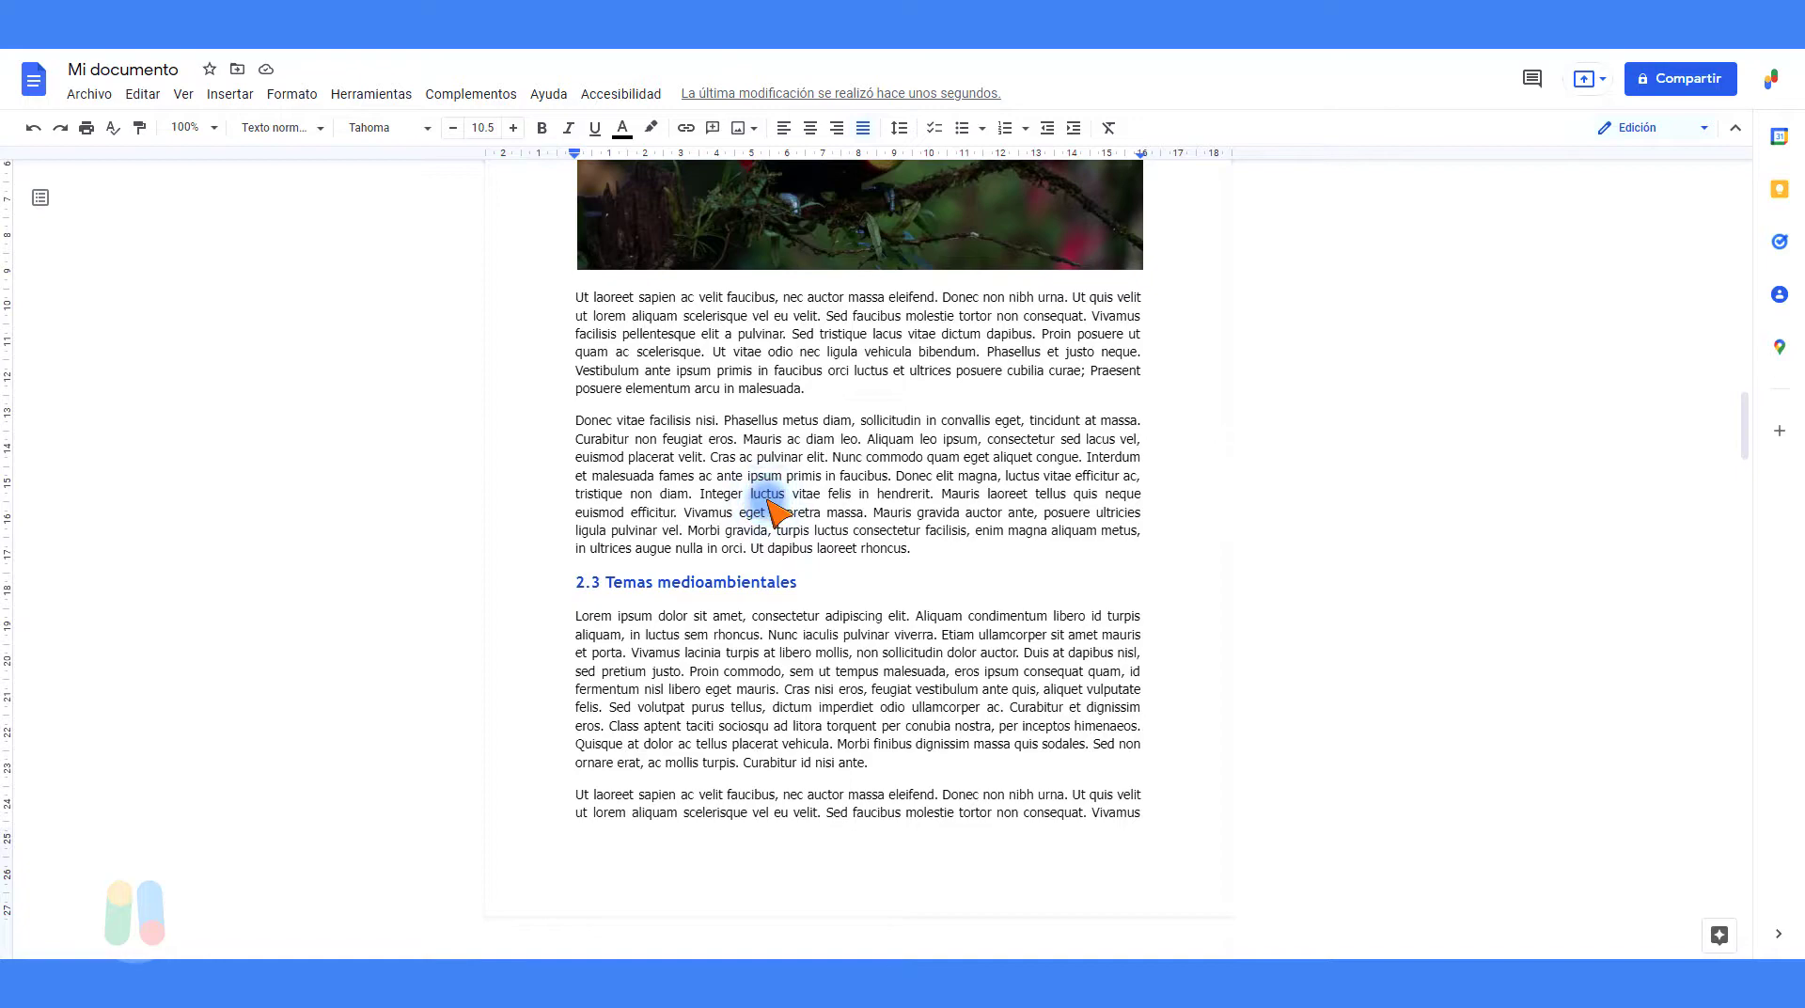
click(774, 512)
scroll(774, 512, down, 3)
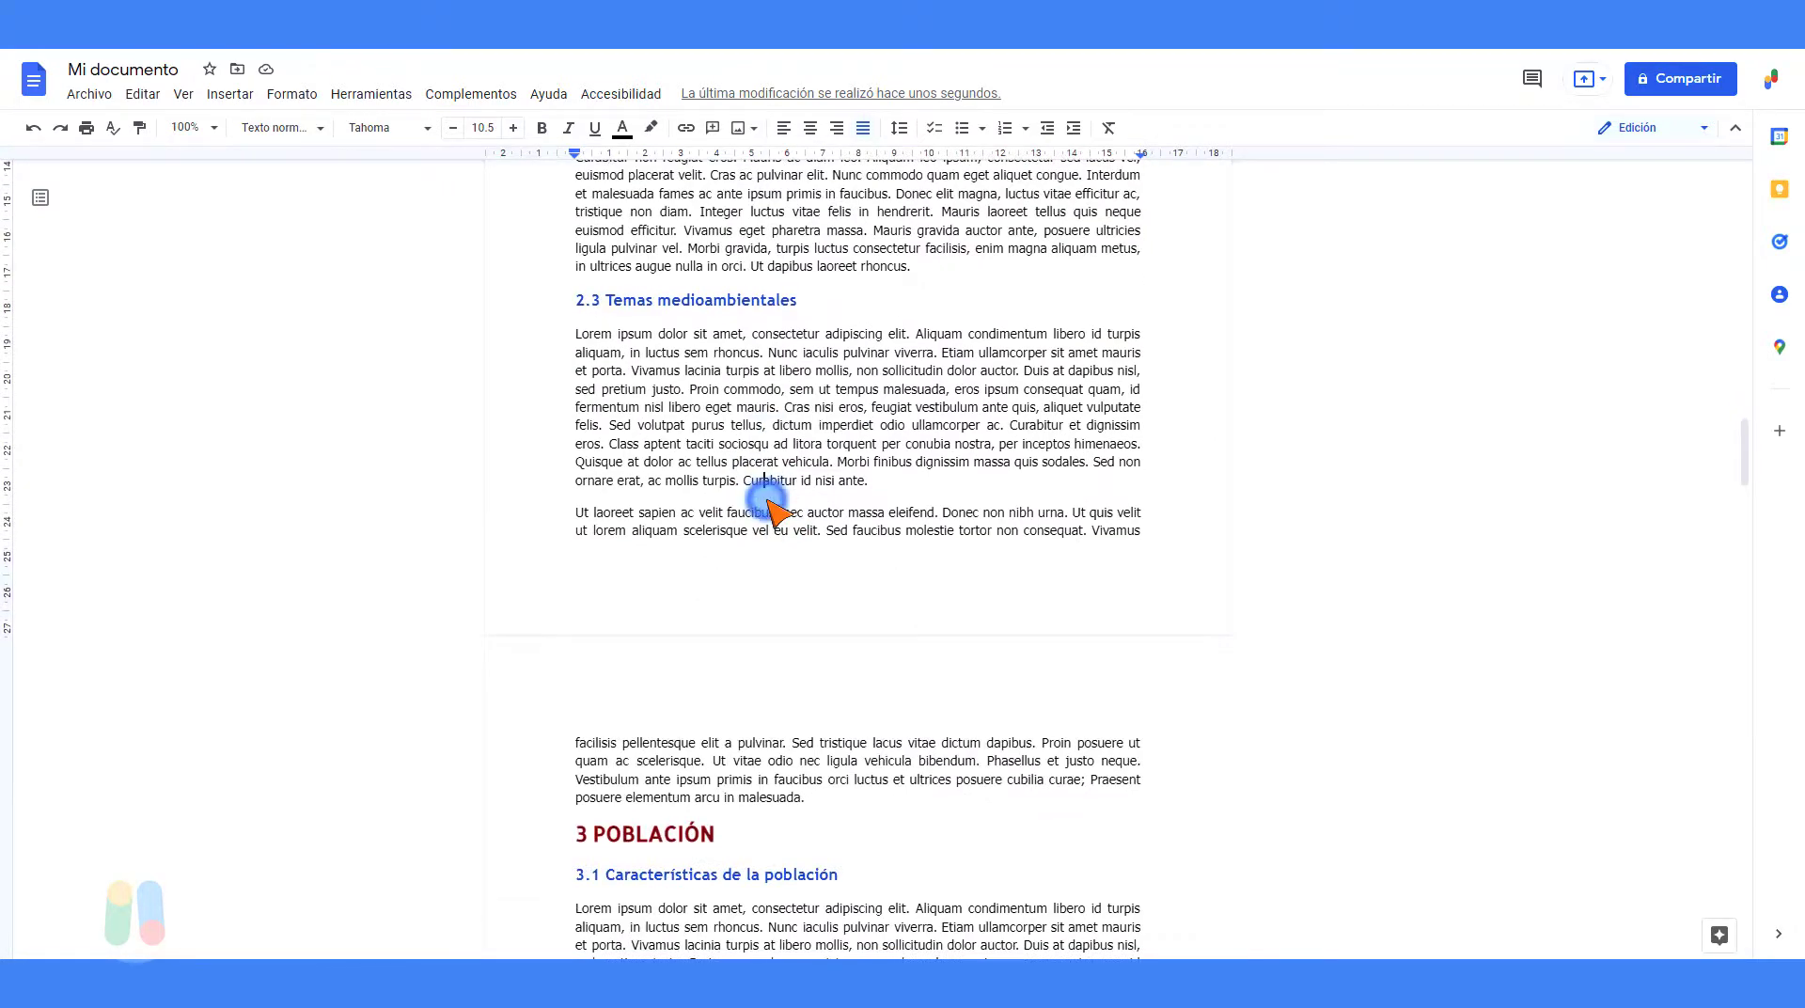
scroll(774, 512, up, 15)
scroll(774, 512, up, 4)
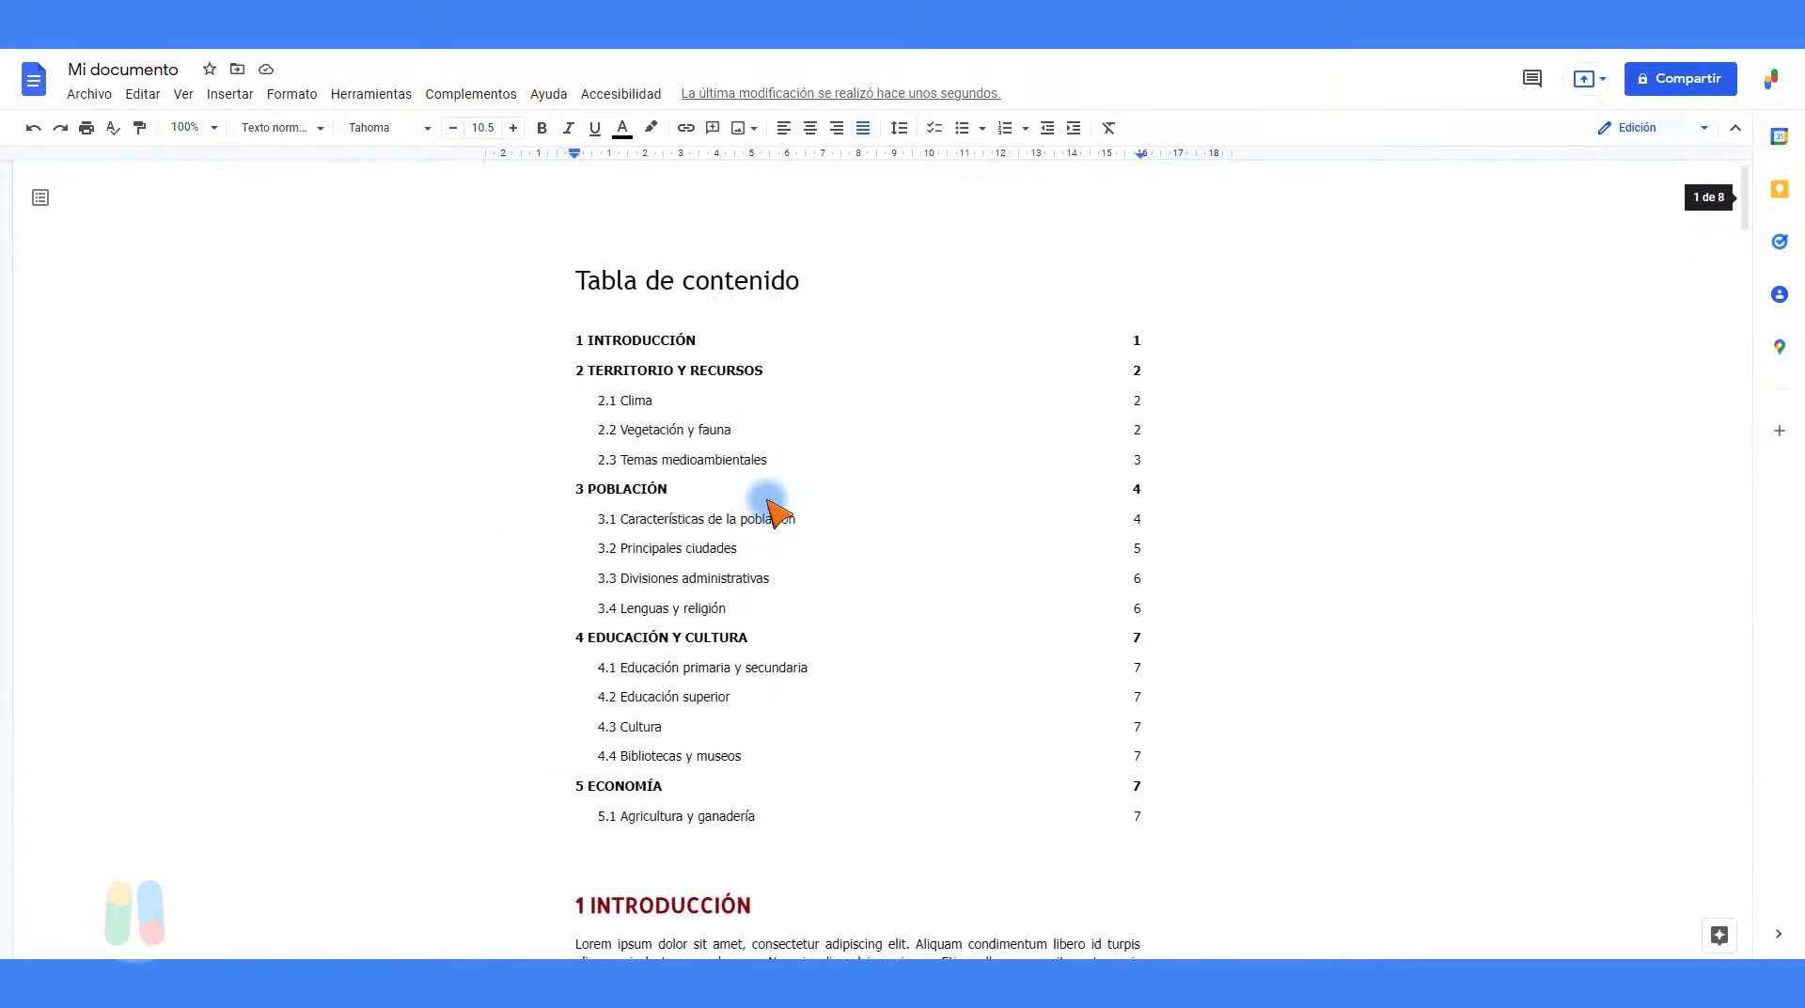